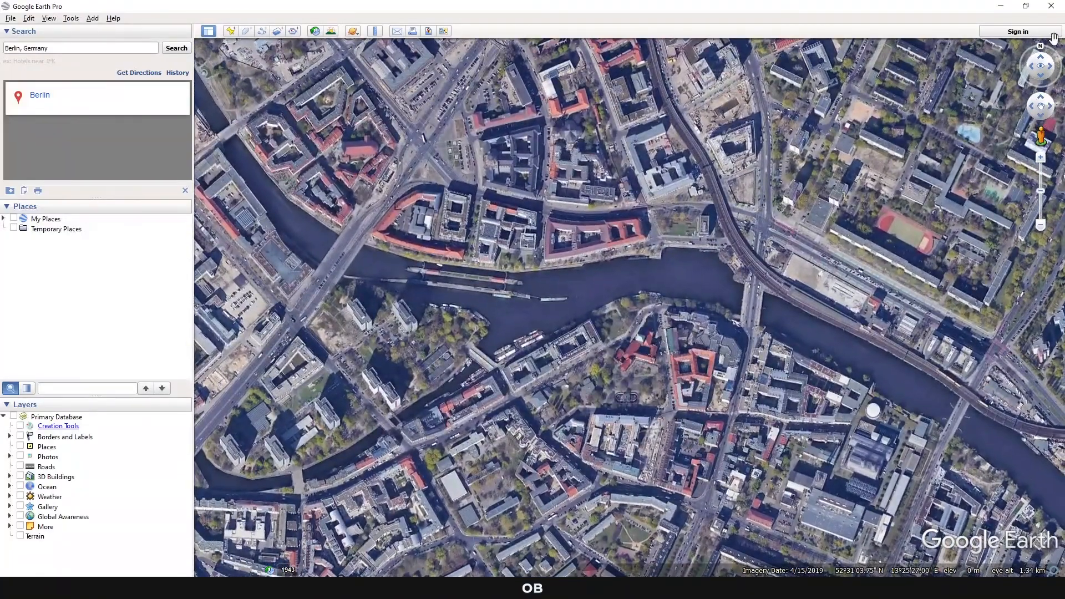
Frame the river district of central Berlin and start saving the map view as an image.
{"action": "scroll", "coordinate": [664, 276], "scroll_direction": "down", "scroll_amount": 3}
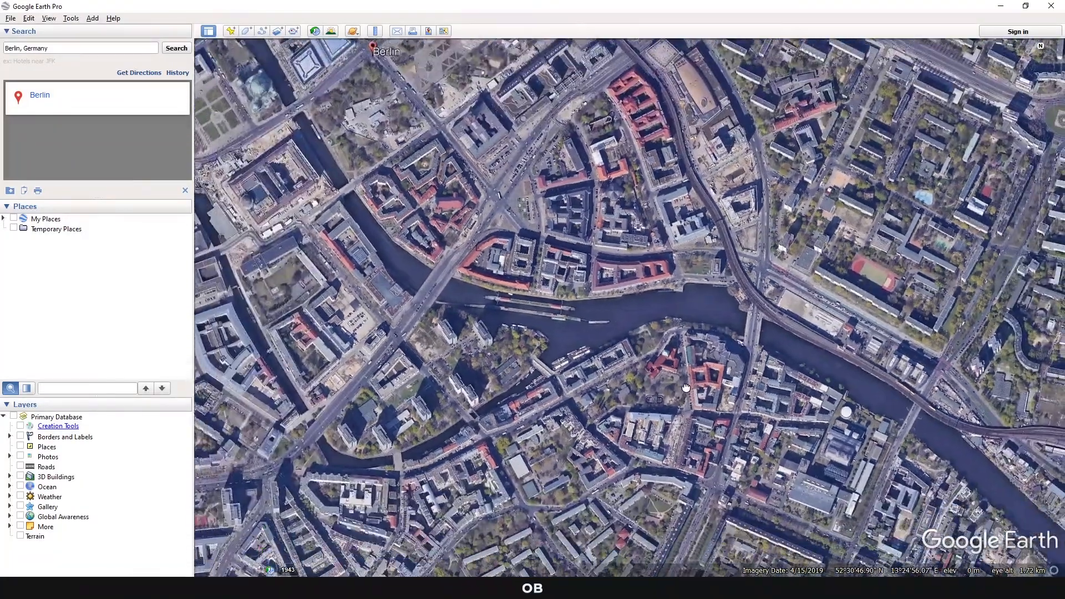
{"action": "left_click_drag", "start_coordinate": [654, 363], "coordinate": [642, 364]}
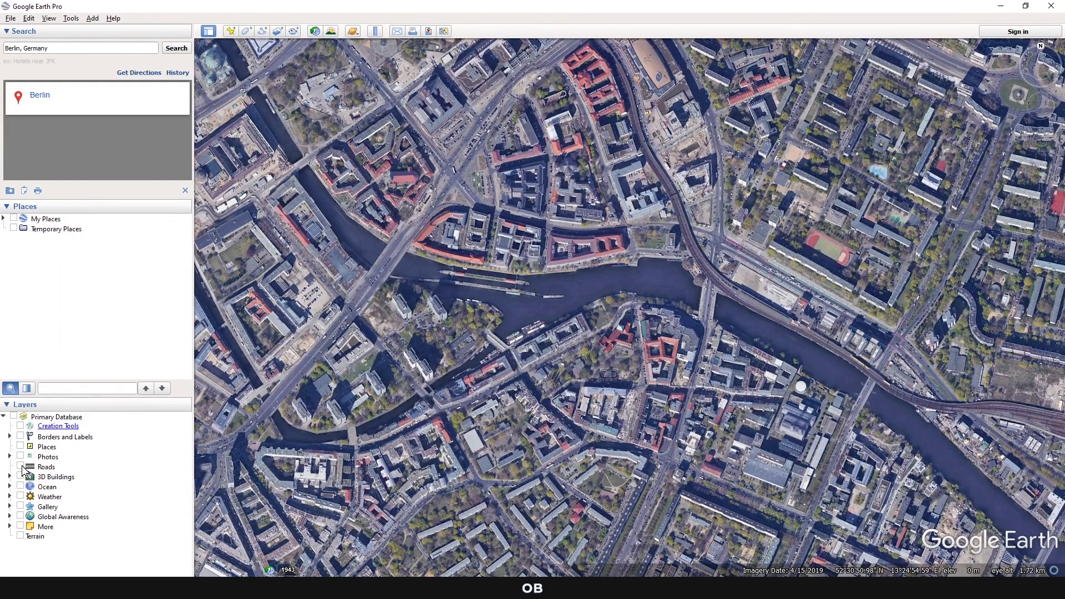
{"action": "left_click", "coordinate": [22, 467]}
{"action": "left_click", "coordinate": [22, 467]}
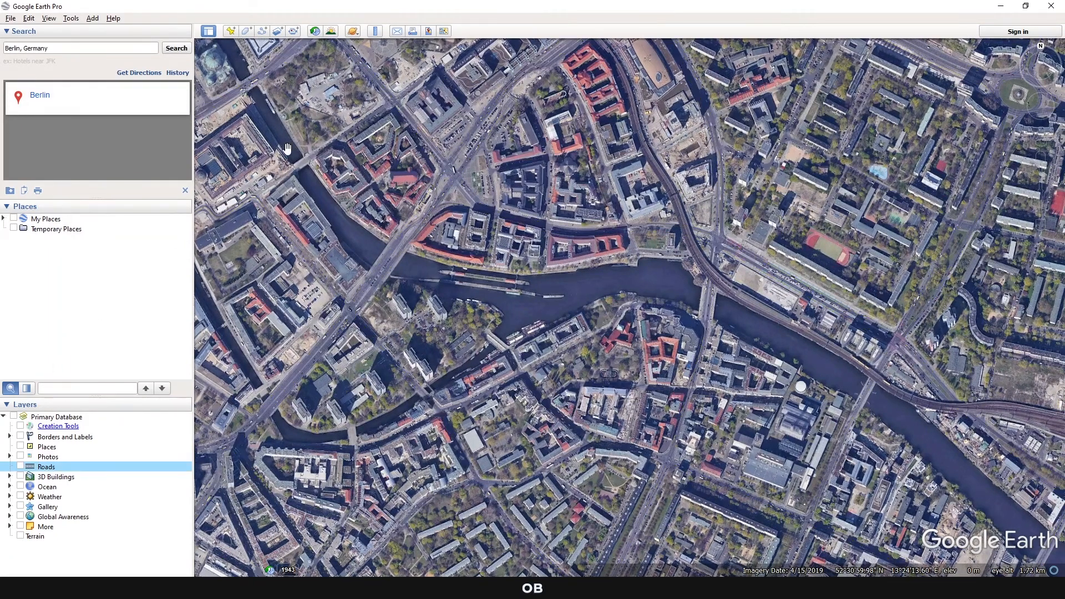
{"action": "left_click", "coordinate": [10, 19]}
{"action": "mouse_move", "coordinate": [126, 45]}
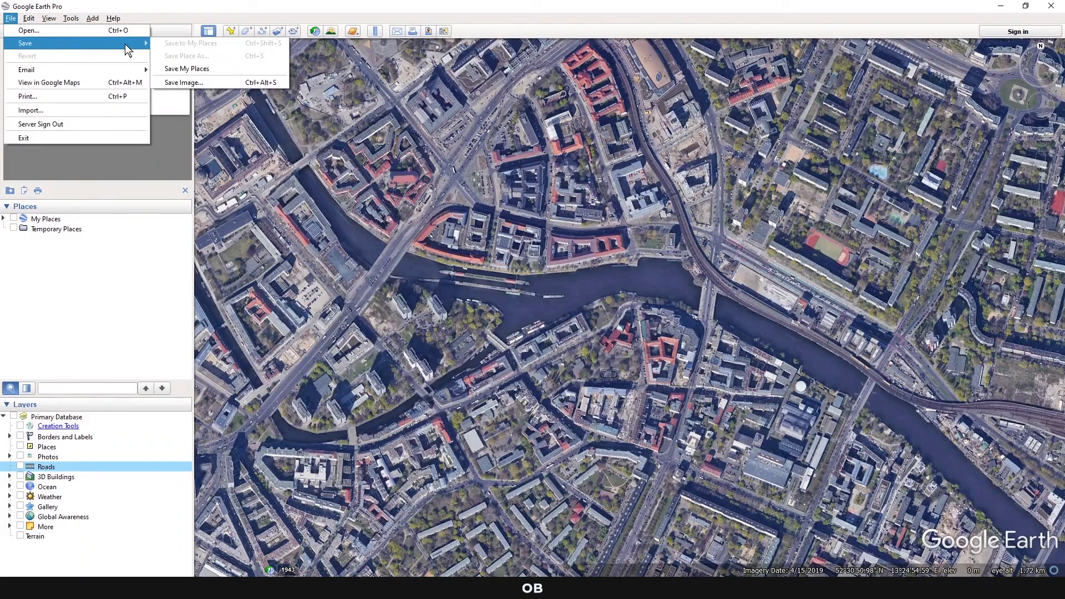
{"action": "left_click", "coordinate": [196, 85]}
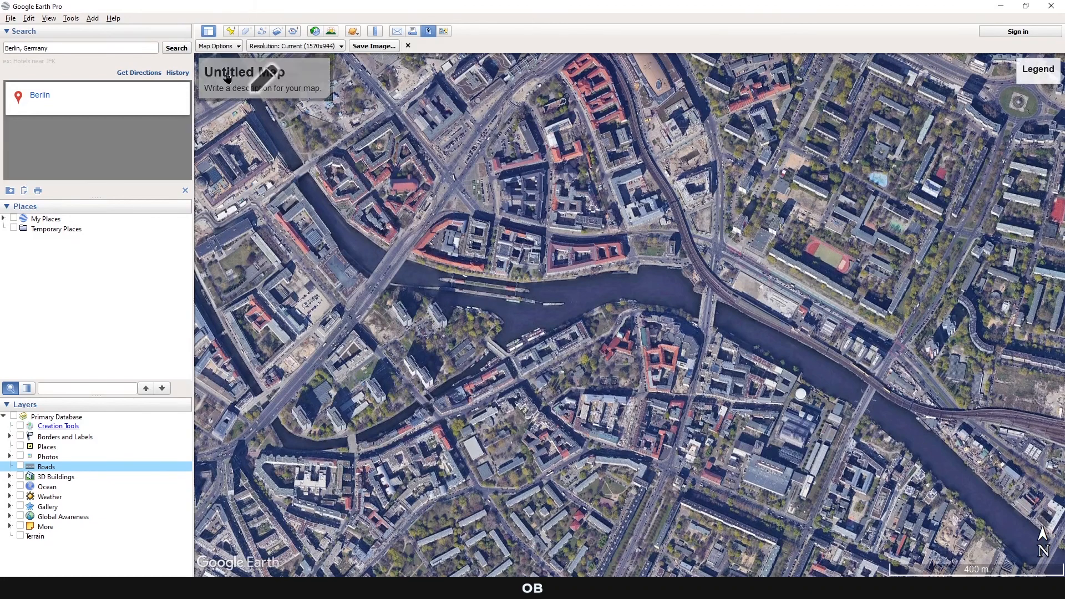
Remove the title and description, legend, scale and compass from the map image.
{"action": "left_click", "coordinate": [218, 46]}
{"action": "left_click", "coordinate": [206, 74]}
{"action": "left_click", "coordinate": [207, 89]}
{"action": "left_click", "coordinate": [206, 104]}
{"action": "left_click", "coordinate": [207, 121]}
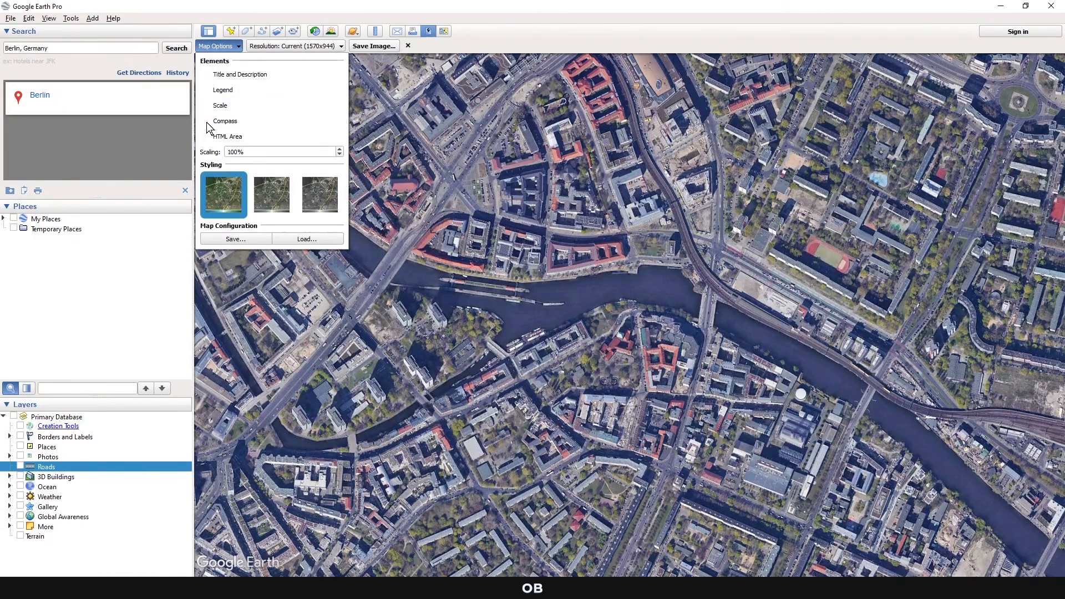
Save the colour map image at the Maximum (4800x2886) resolution.
{"action": "left_click", "coordinate": [294, 46]}
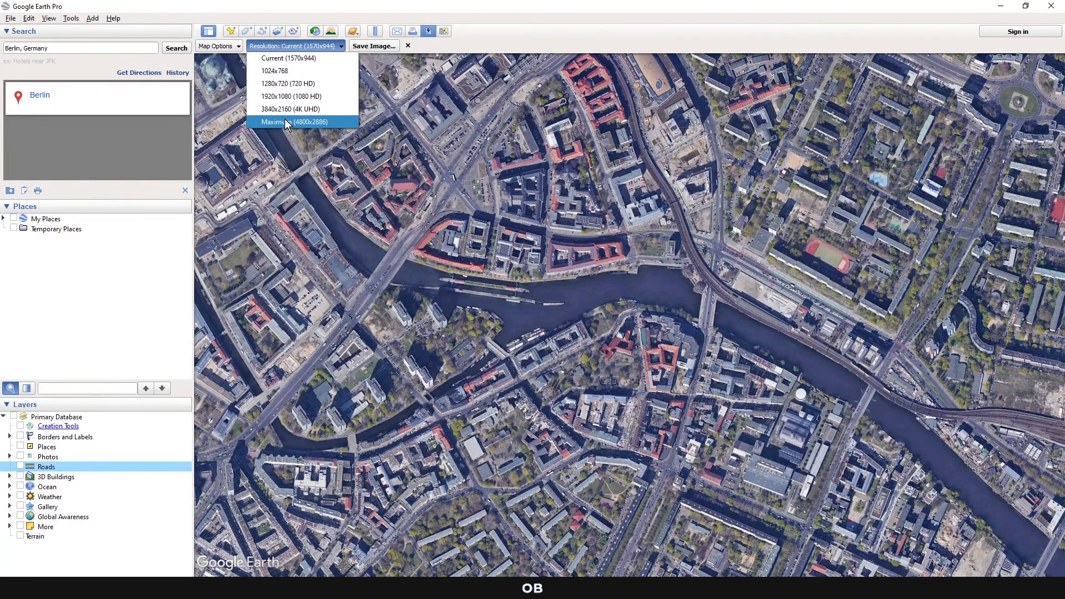
{"action": "left_click", "coordinate": [342, 122]}
{"action": "left_click", "coordinate": [381, 46]}
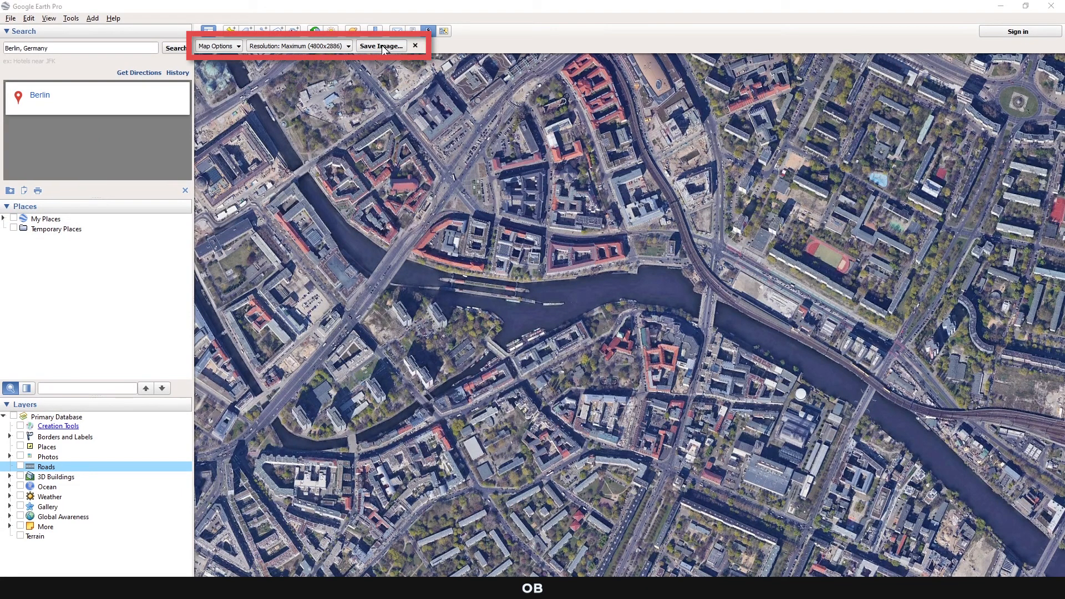
Show the Roads layer on the map and switch the map styling to the grayscale style.
{"action": "left_click", "coordinate": [20, 467]}
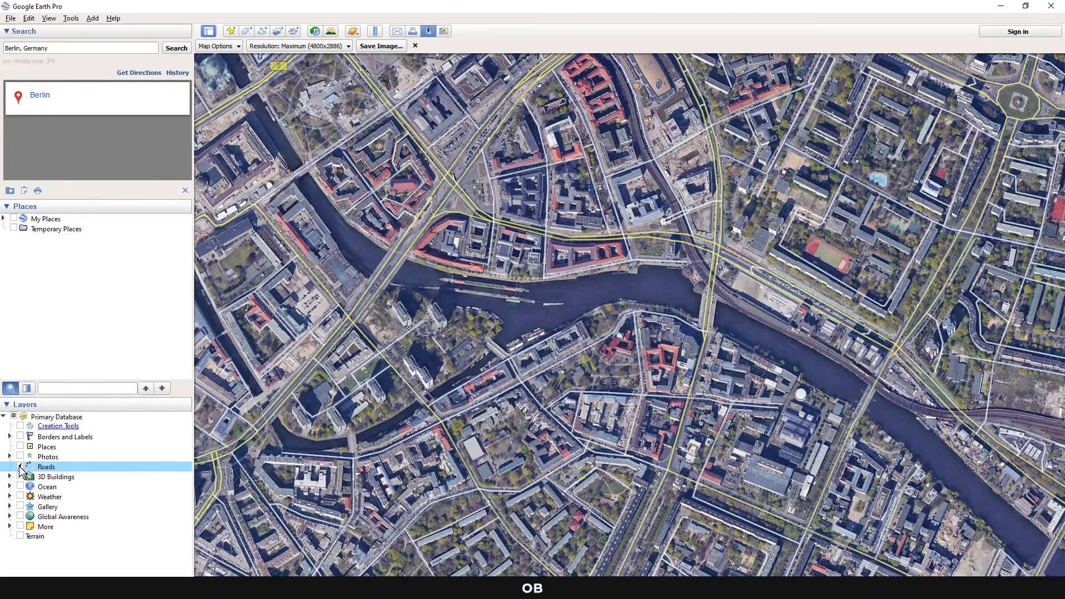
{"action": "left_click", "coordinate": [216, 46]}
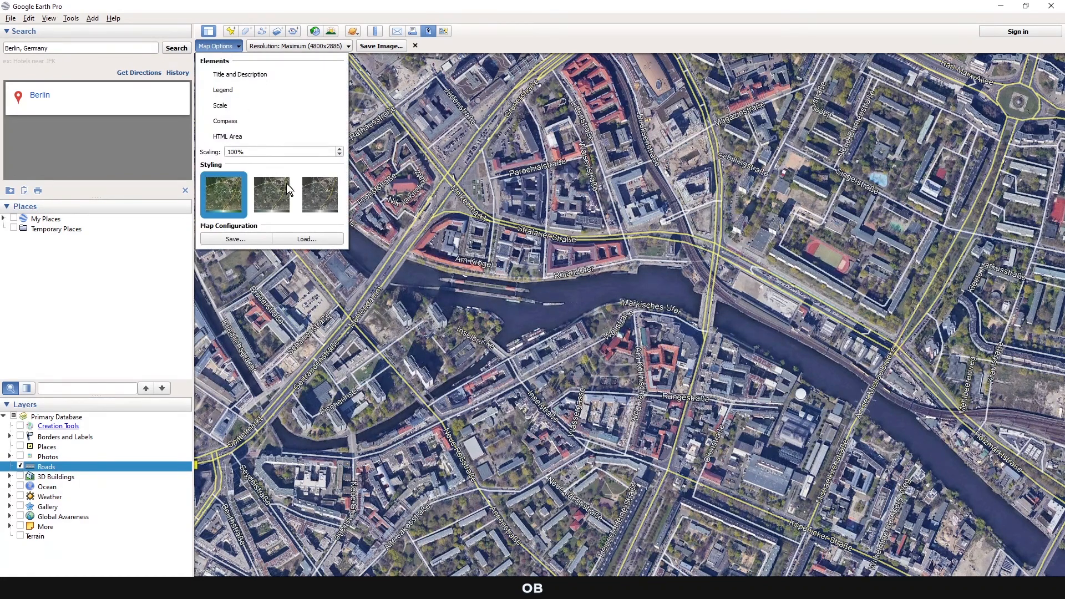
{"action": "left_click", "coordinate": [311, 198]}
Save the grayscale roads map as an image, keeping the Maximum (4800x2886) resolution.
{"action": "left_click", "coordinate": [298, 46]}
{"action": "left_click", "coordinate": [298, 46]}
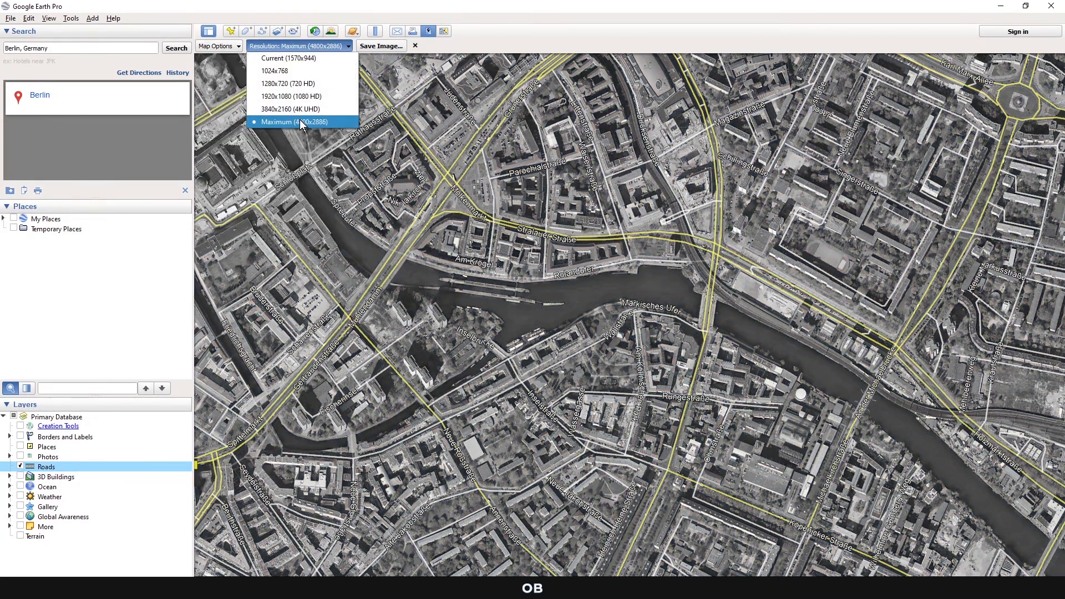
{"action": "left_click", "coordinate": [391, 48]}
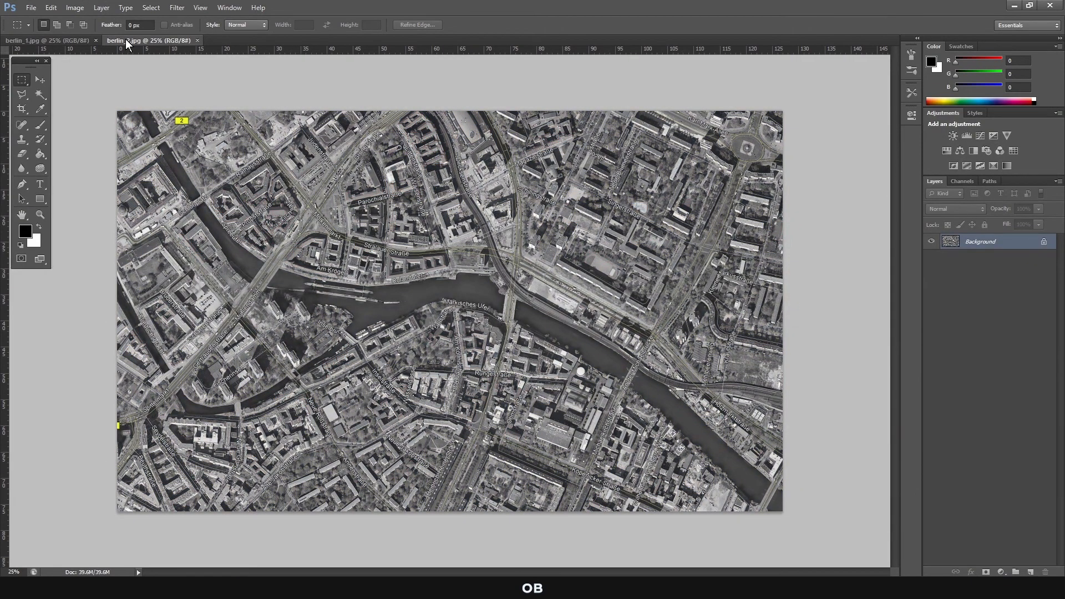
In Photoshop, copy the berlin_2.jpg image into berlin_1.jpg as a layer covering the colour map, and compare the two.
{"action": "left_click", "coordinate": [52, 41]}
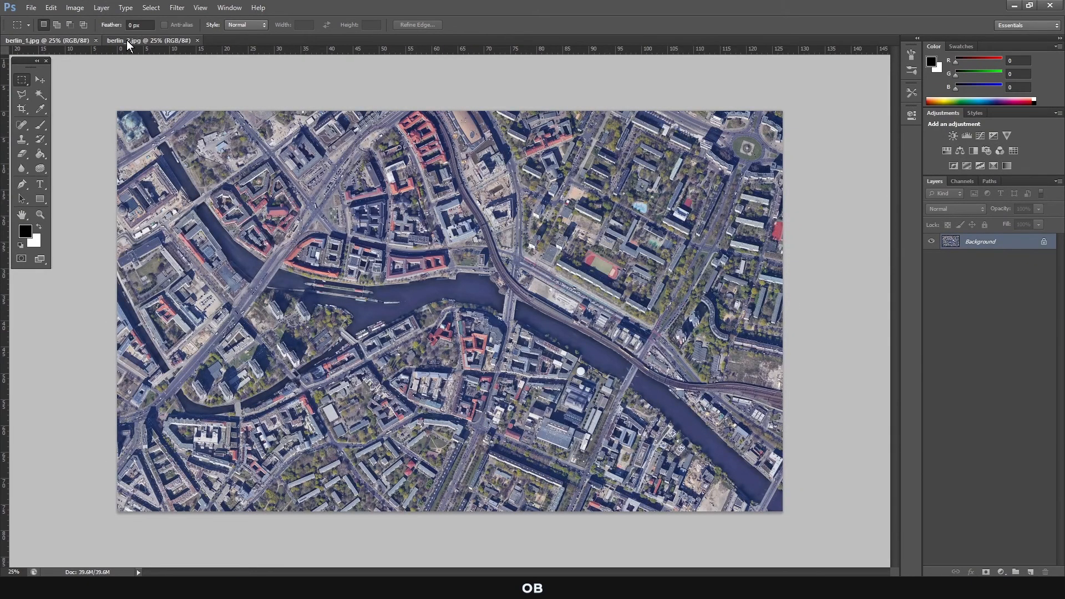
{"action": "left_click", "coordinate": [145, 40]}
{"action": "left_click", "coordinate": [40, 79]}
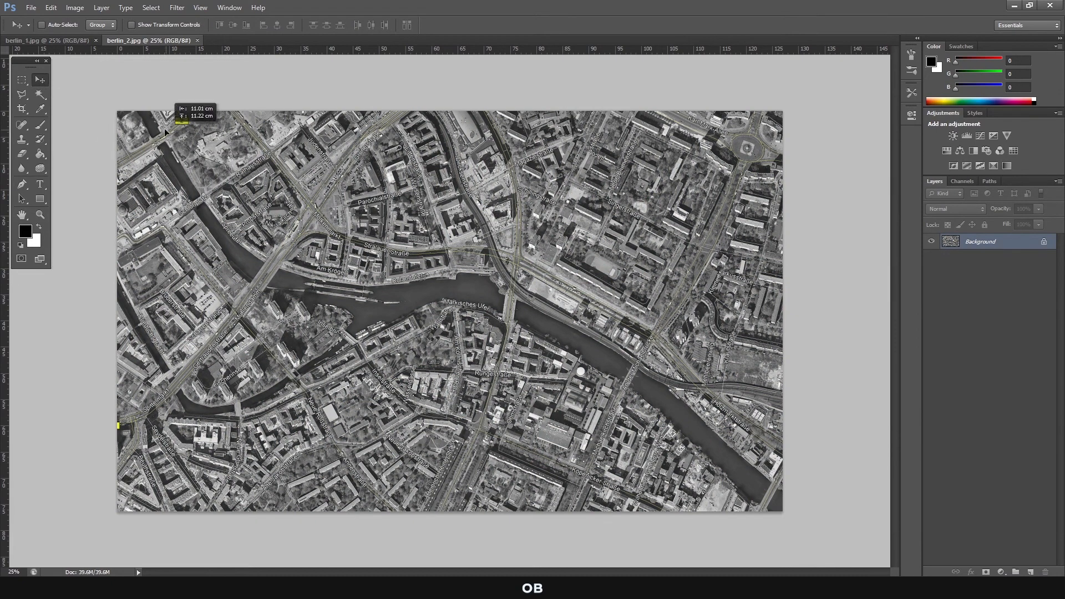
{"action": "left_click", "coordinate": [80, 41]}
{"action": "left_click_drag", "start_coordinate": [78, 41], "coordinate": [198, 173]}
{"action": "left_click", "coordinate": [931, 242]}
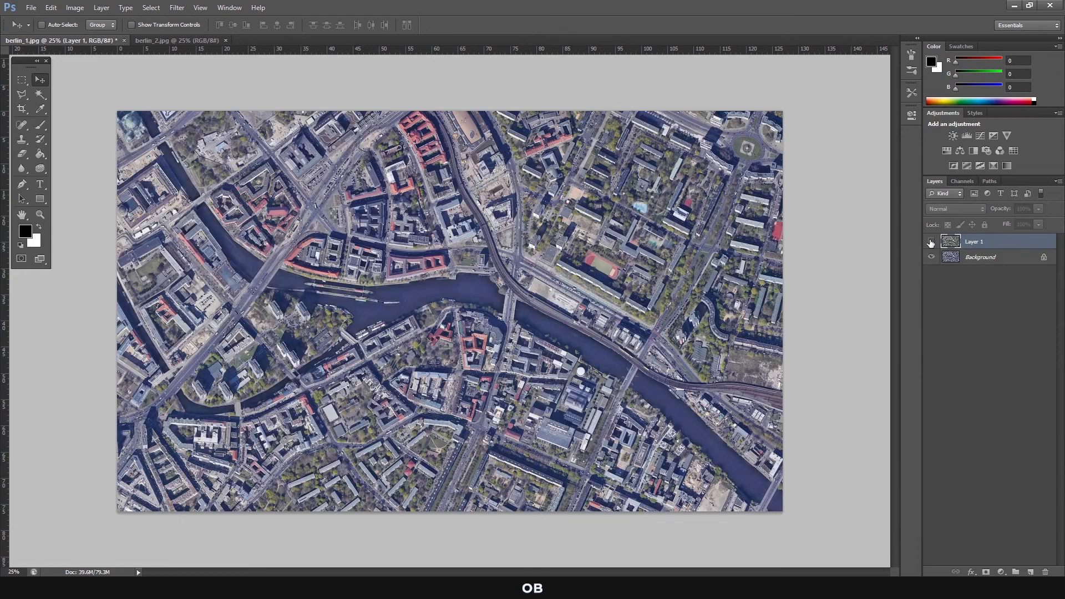
{"action": "left_click", "coordinate": [931, 242]}
Convert the locked background into a regular layer and rename it master plan 1.
{"action": "double_click", "coordinate": [951, 257]}
{"action": "left_click", "coordinate": [616, 188]}
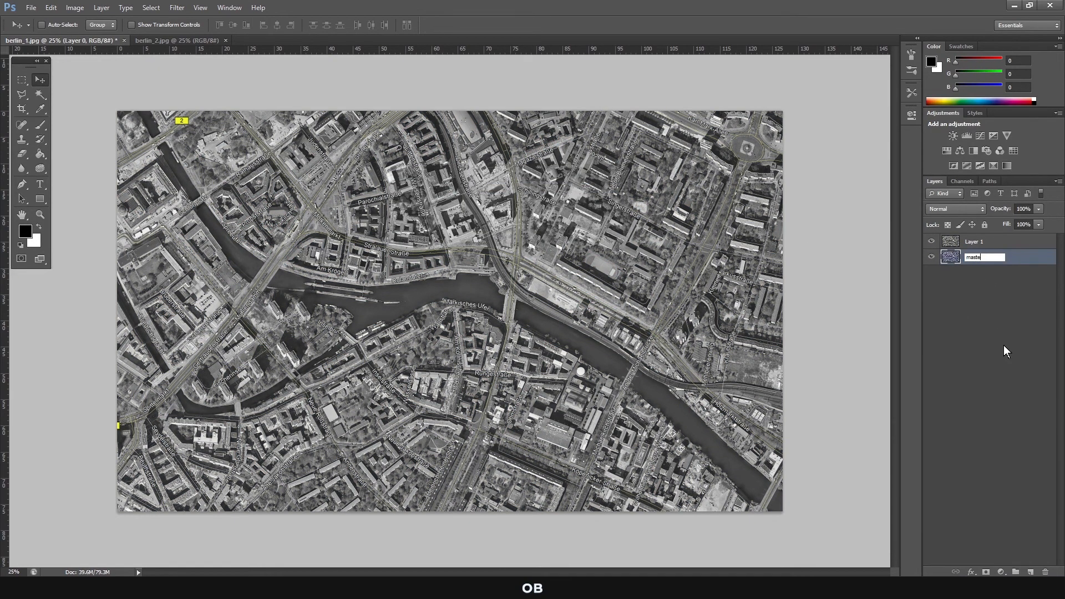
{"action": "type", "text": "master plan 1"}
{"action": "key", "text": "Return"}
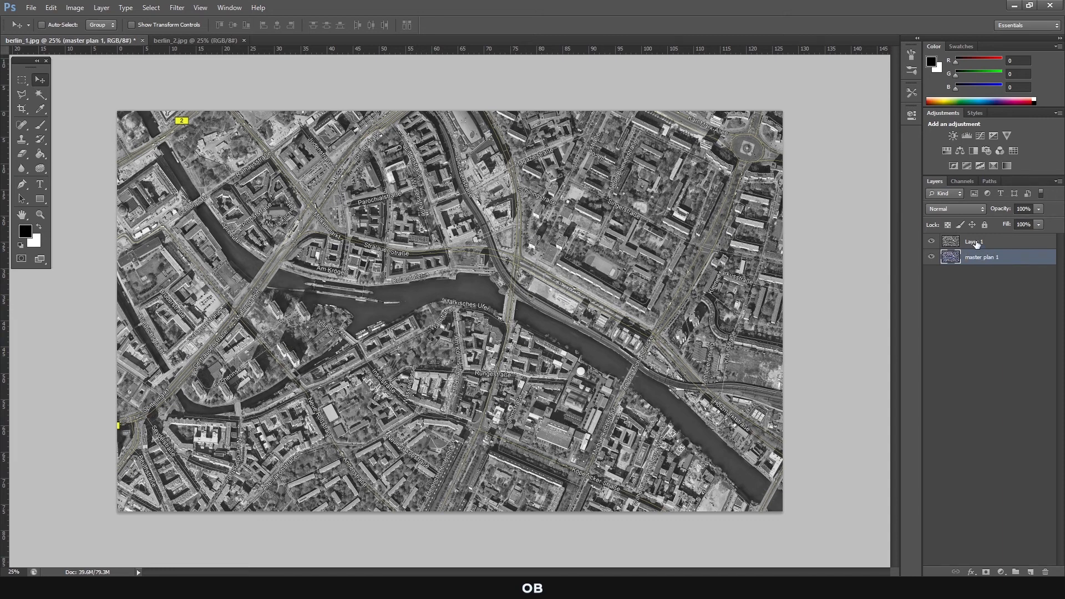
Rename the grayscale map layer master plan 2 and close the berlin_2.jpg document.
{"action": "double_click", "coordinate": [975, 242]}
{"action": "type", "text": "master plan "}
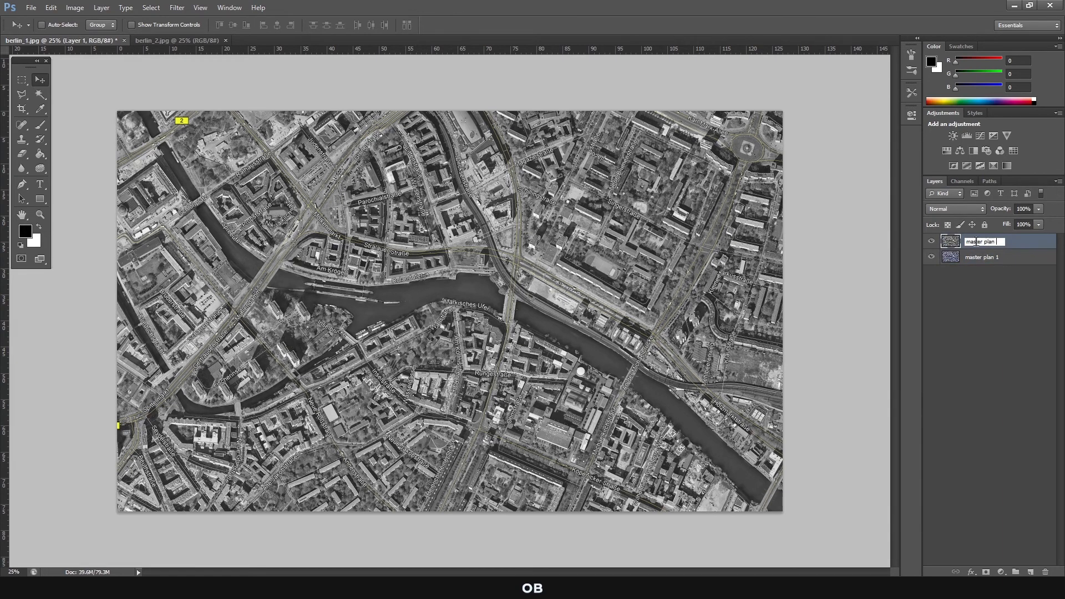
{"action": "type", "text": "2"}
{"action": "key", "text": "Return"}
{"action": "left_click", "coordinate": [196, 41]}
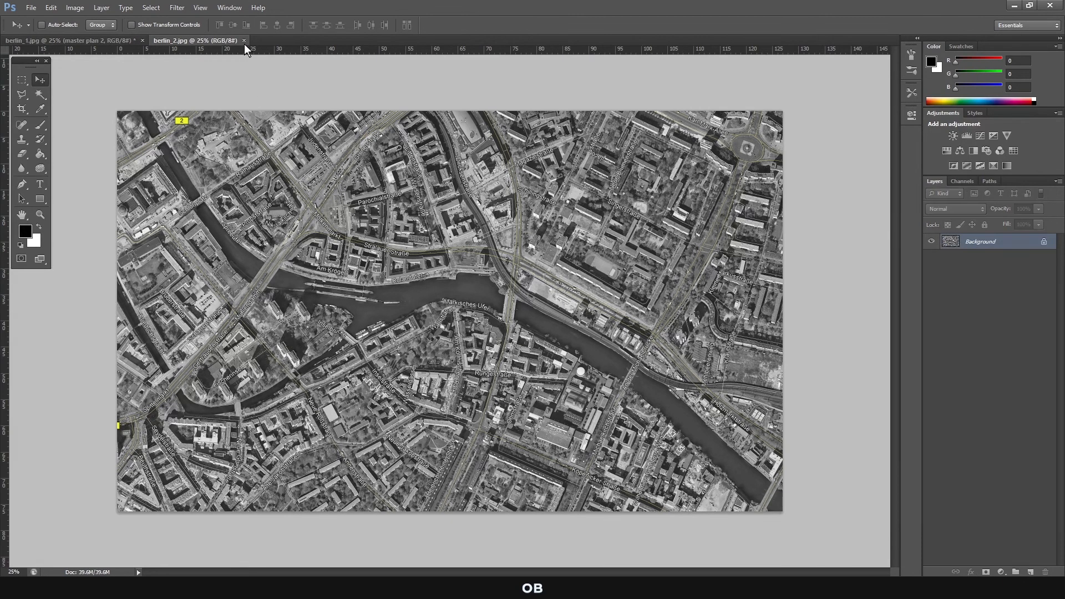
{"action": "left_click", "coordinate": [244, 40]}
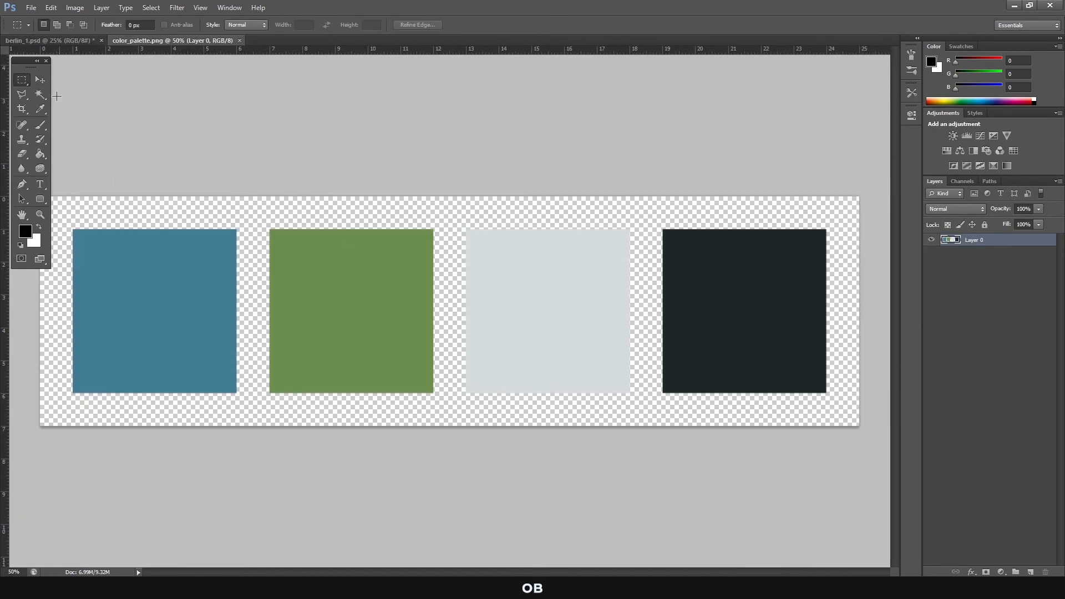
Copy the four colour swatches from color_palette.png into berlin_1.psd and place them in the map's lower-right corner.
{"action": "key", "text": "v"}
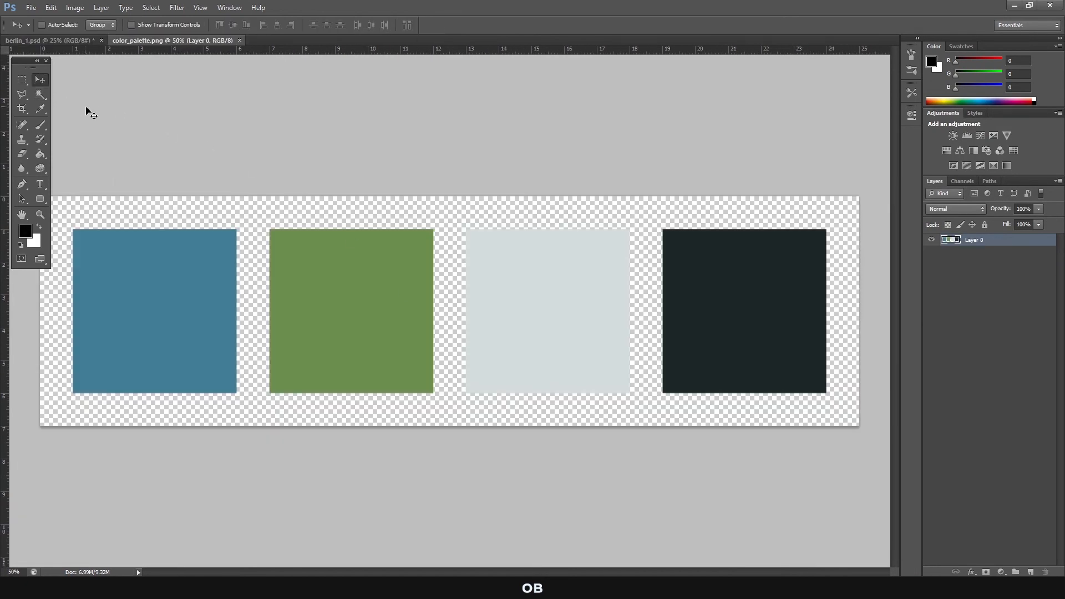
{"action": "mouse_move", "coordinate": [252, 300]}
{"action": "left_mouse_down"}
{"action": "mouse_move", "coordinate": [78, 44]}
{"action": "mouse_move", "coordinate": [366, 243]}
{"action": "left_mouse_up"}
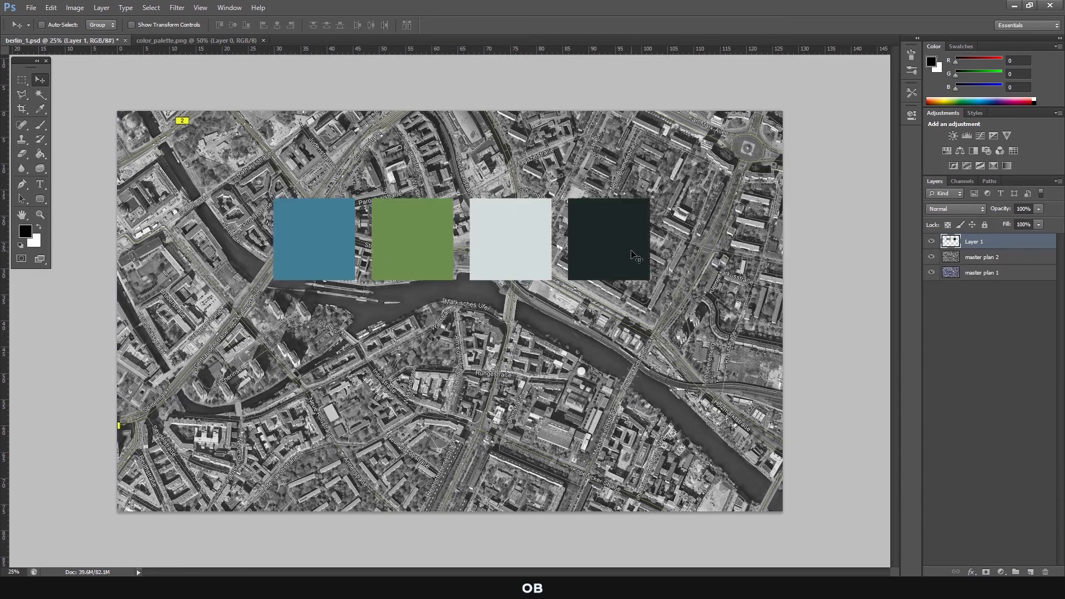
{"action": "left_click_drag", "start_coordinate": [637, 257], "coordinate": [762, 481]}
Rename the swatches layer color palette and close the color_palette.png document.
{"action": "double_click", "coordinate": [973, 242]}
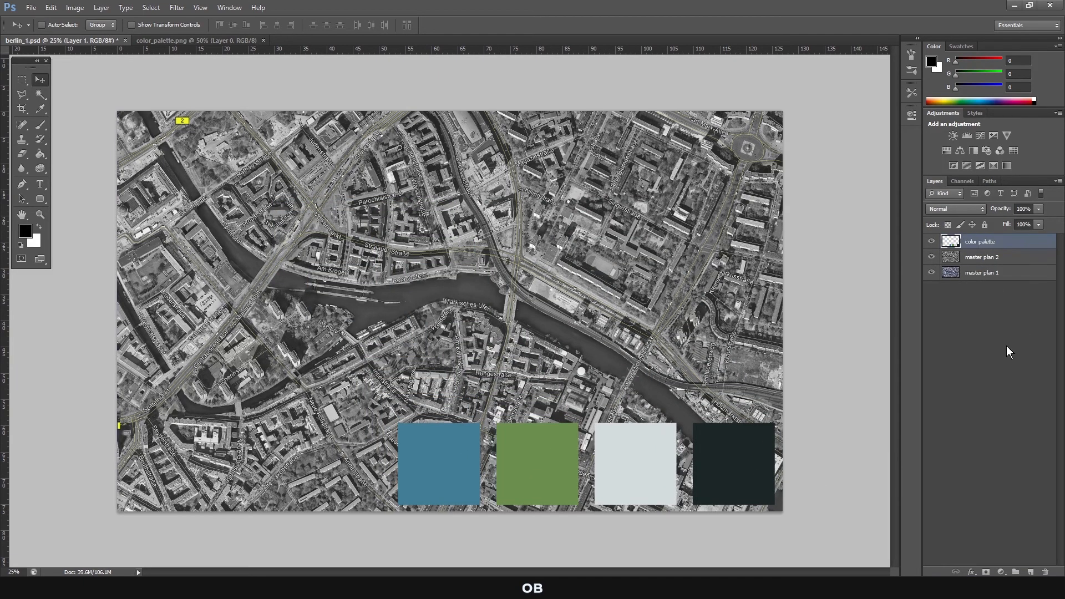
{"action": "key", "text": "Return"}
{"action": "left_click", "coordinate": [258, 40]}
{"action": "left_click", "coordinate": [279, 41]}
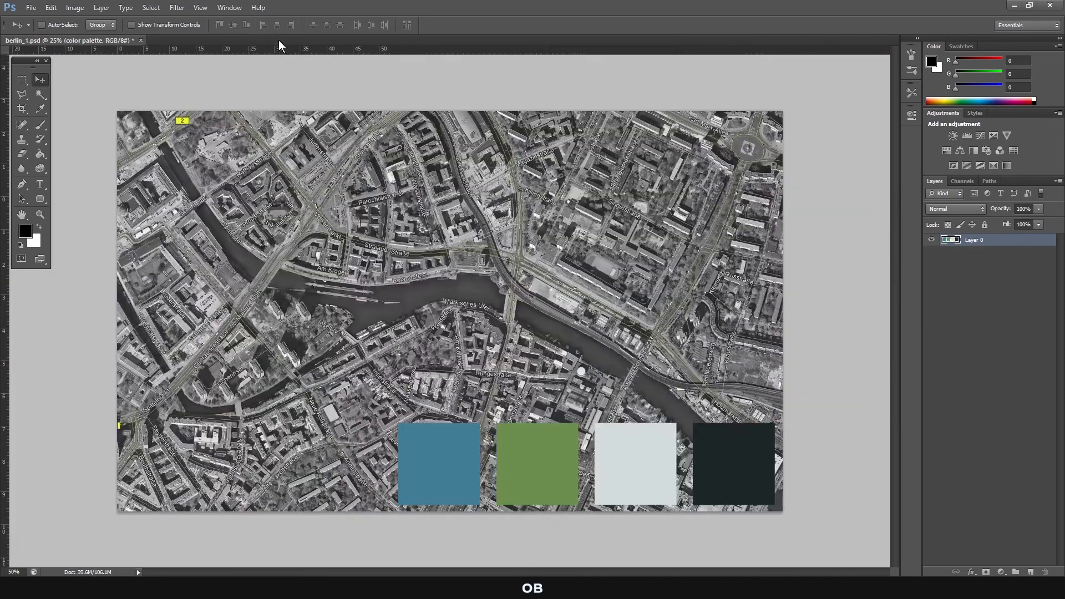
Hide the color palette and master plan 2 layers, and duplicate master plan 1 directly above master plan 2.
{"action": "left_click", "coordinate": [931, 241]}
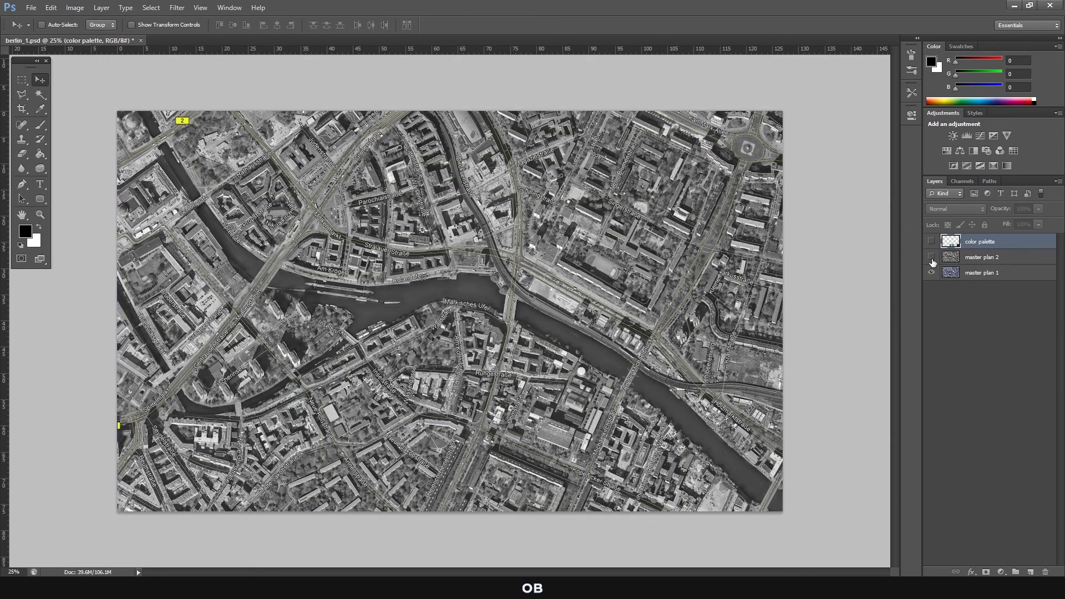
{"action": "left_click", "coordinate": [931, 256]}
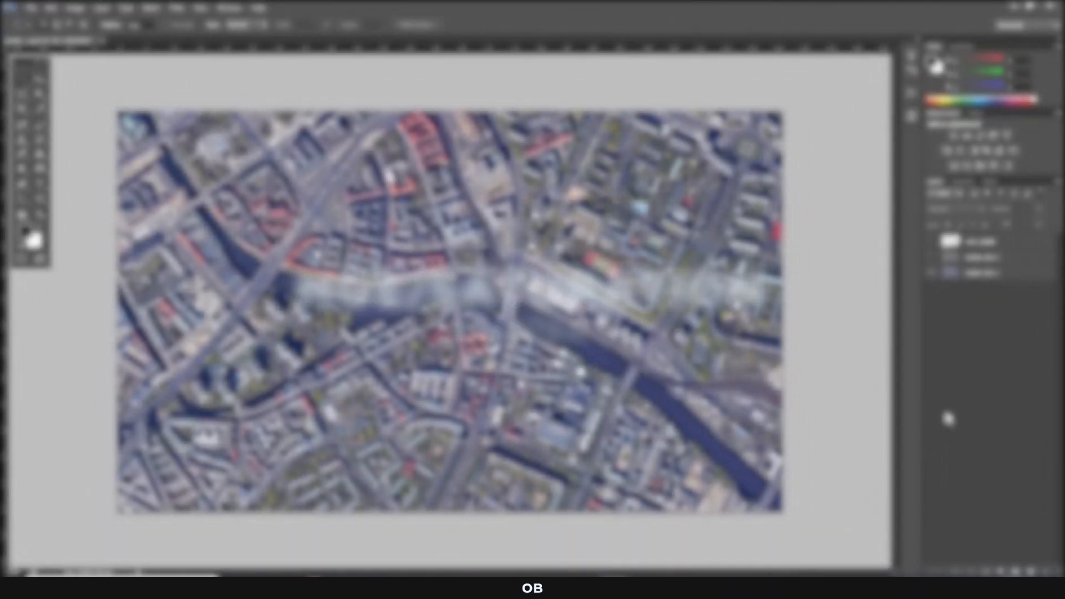
{"action": "left_click", "coordinate": [981, 273]}
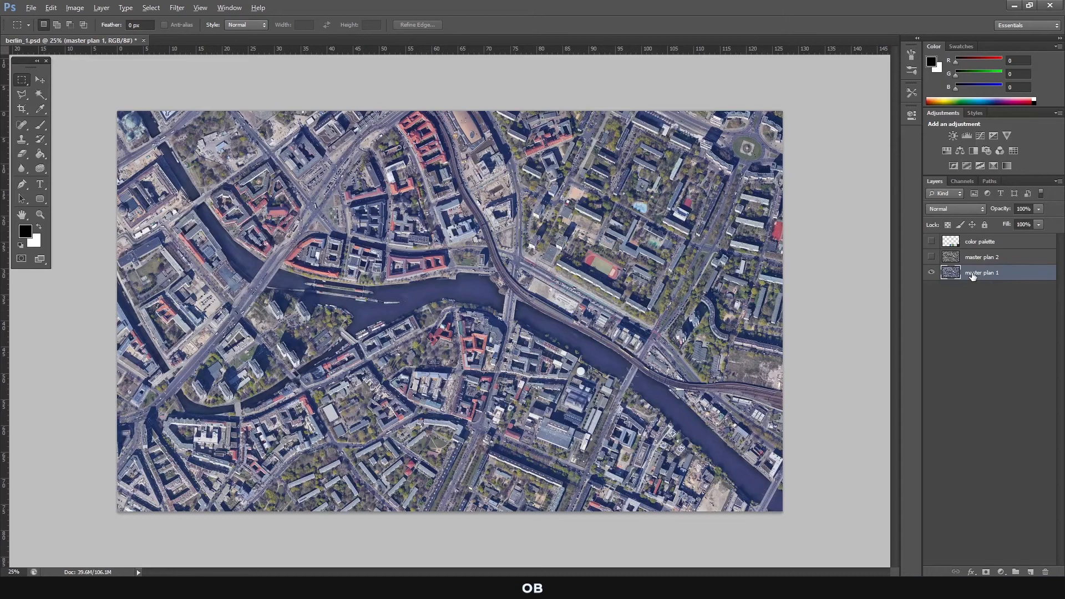
{"action": "left_click_drag", "start_coordinate": [979, 273], "coordinate": [977, 247]}
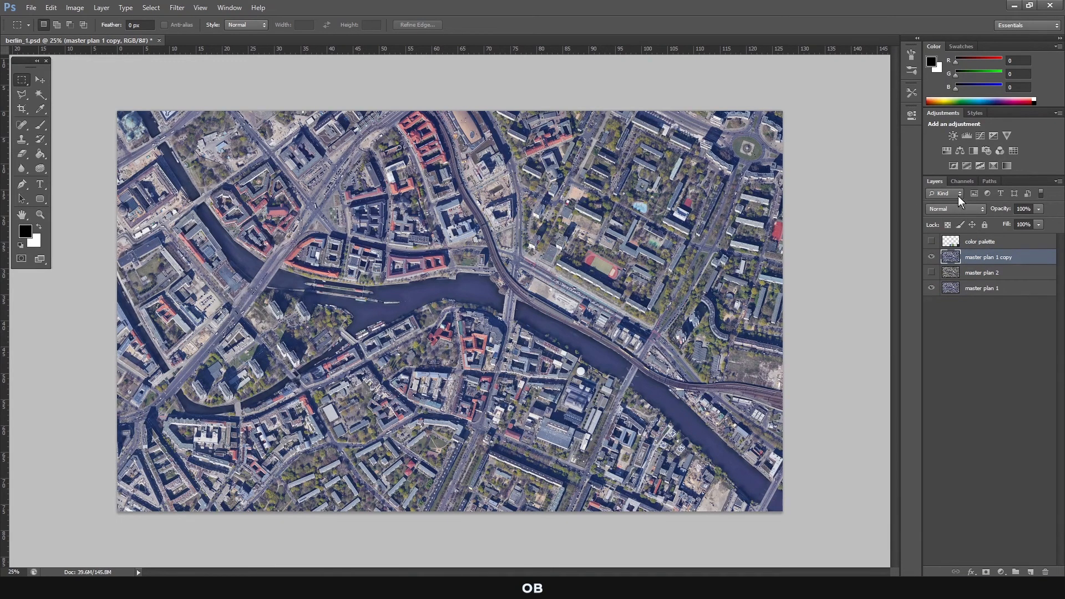
Add a Hue/Saturation adjustment above the master plan 1 copy with Saturation -100 and Lightness +55.
{"action": "left_click", "coordinate": [959, 151]}
{"action": "left_click_drag", "start_coordinate": [817, 205], "coordinate": [745, 209]}
{"action": "left_click_drag", "start_coordinate": [816, 228], "coordinate": [852, 231]}
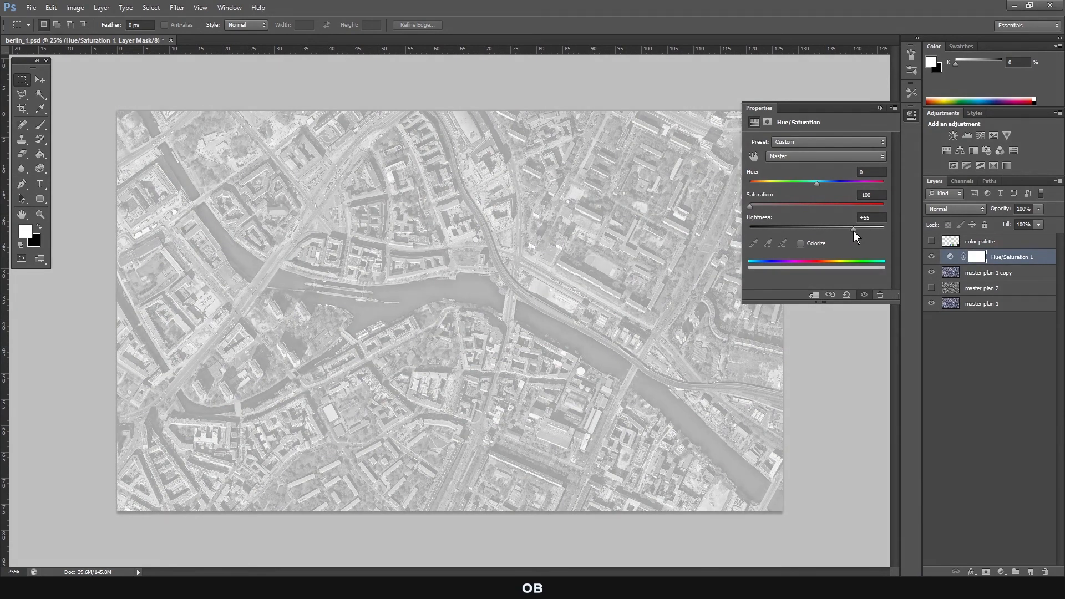
{"action": "left_click", "coordinate": [953, 438]}
Hide the original master plan 1 layer and clip the Hue/Saturation adjustment to the master plan 1 copy layer.
{"action": "left_click", "coordinate": [931, 304]}
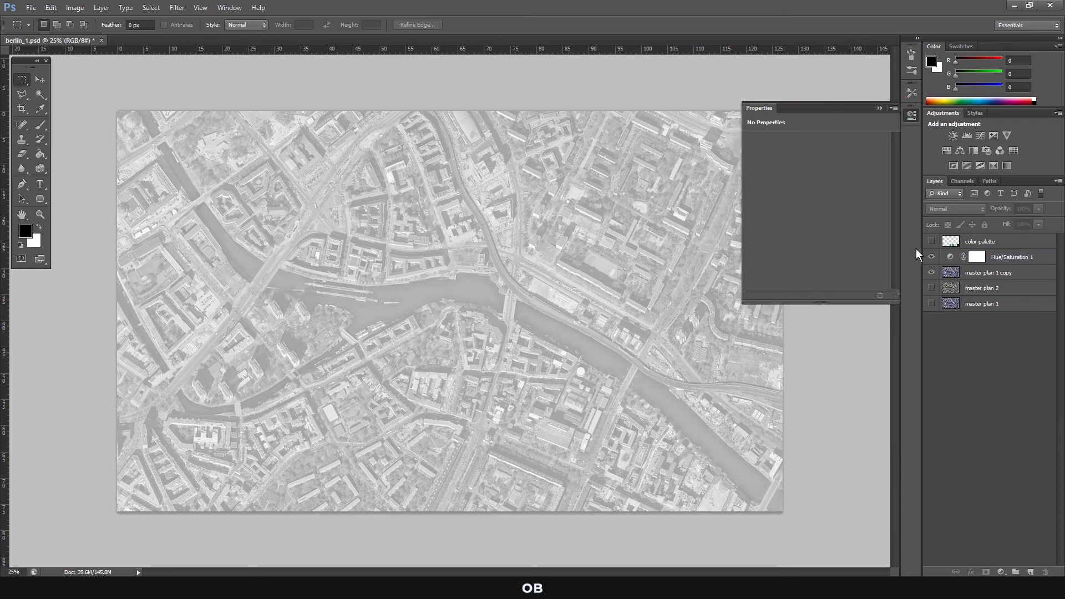
{"action": "left_click", "coordinate": [880, 108]}
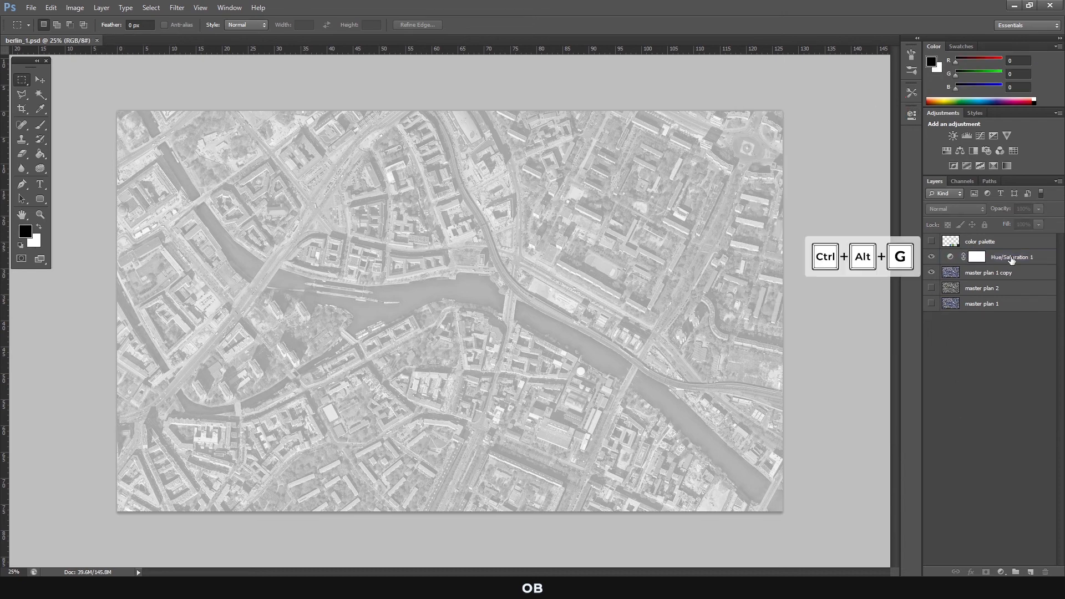
{"action": "left_click", "coordinate": [1011, 259]}
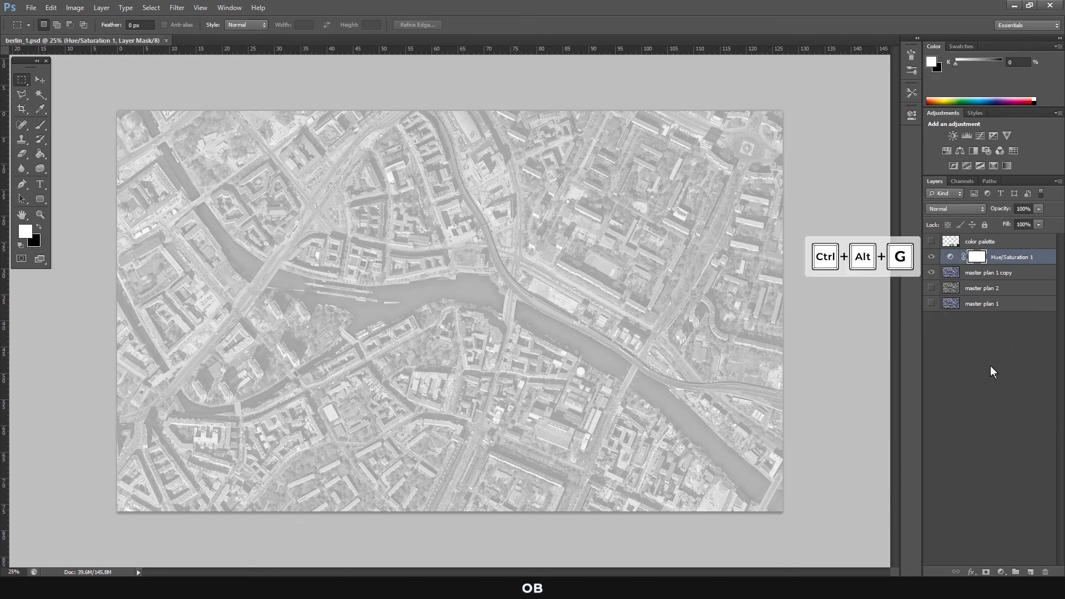
{"action": "key", "text": "ctrl+alt+g"}
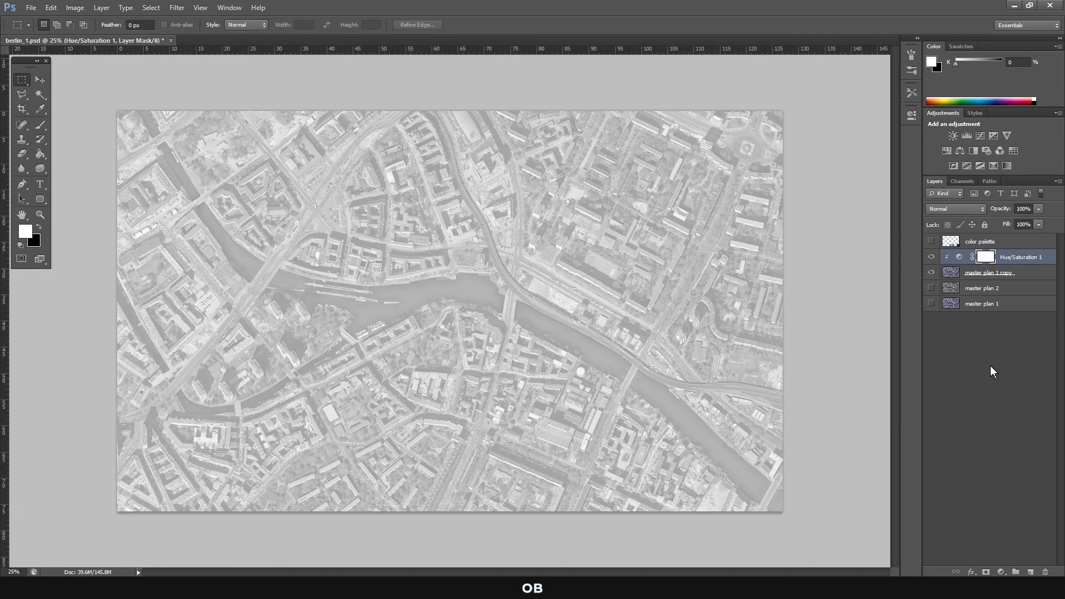
{"action": "left_click", "coordinate": [990, 365]}
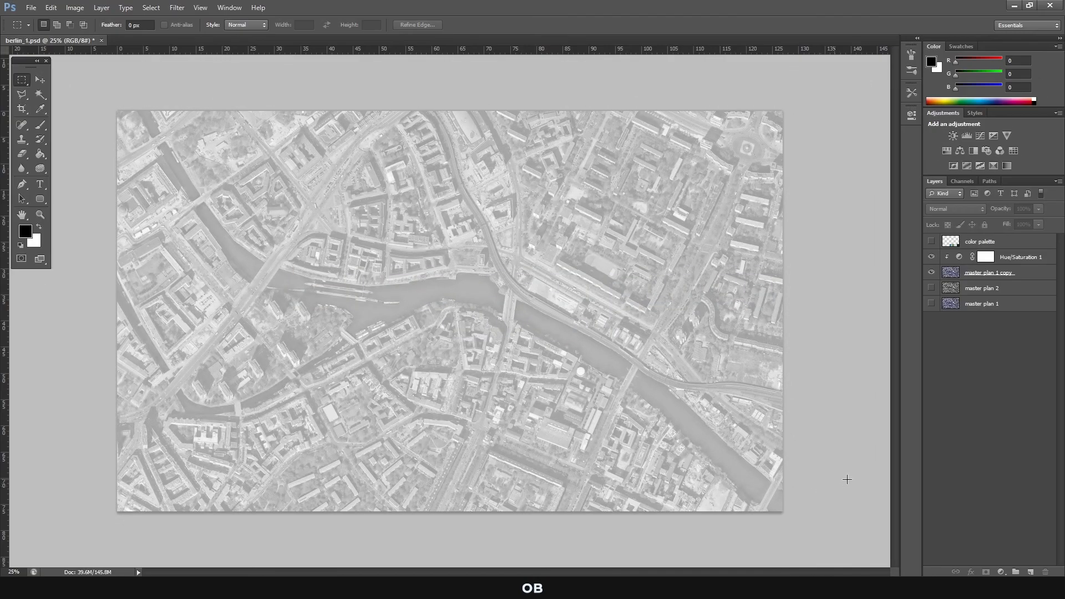
Create a new layer above color palette, rename it blue and give it the Blue layer label colour.
{"action": "left_click", "coordinate": [1029, 571]}
{"action": "double_click", "coordinate": [977, 244]}
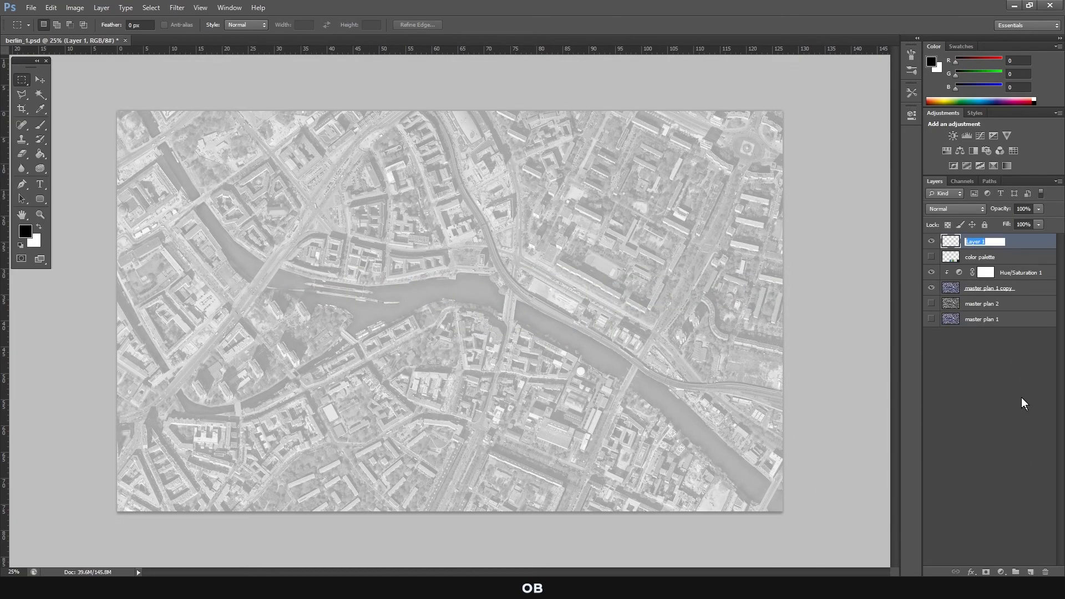
{"action": "type", "text": "blue"}
{"action": "key", "text": "Return"}
{"action": "right_click", "coordinate": [934, 244]}
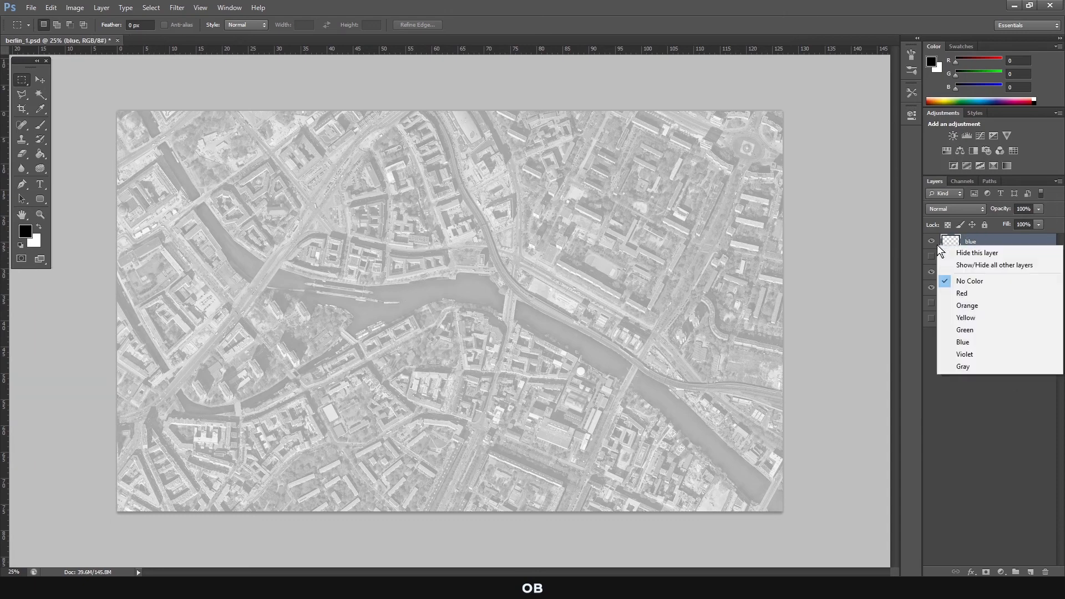
{"action": "left_click", "coordinate": [961, 344]}
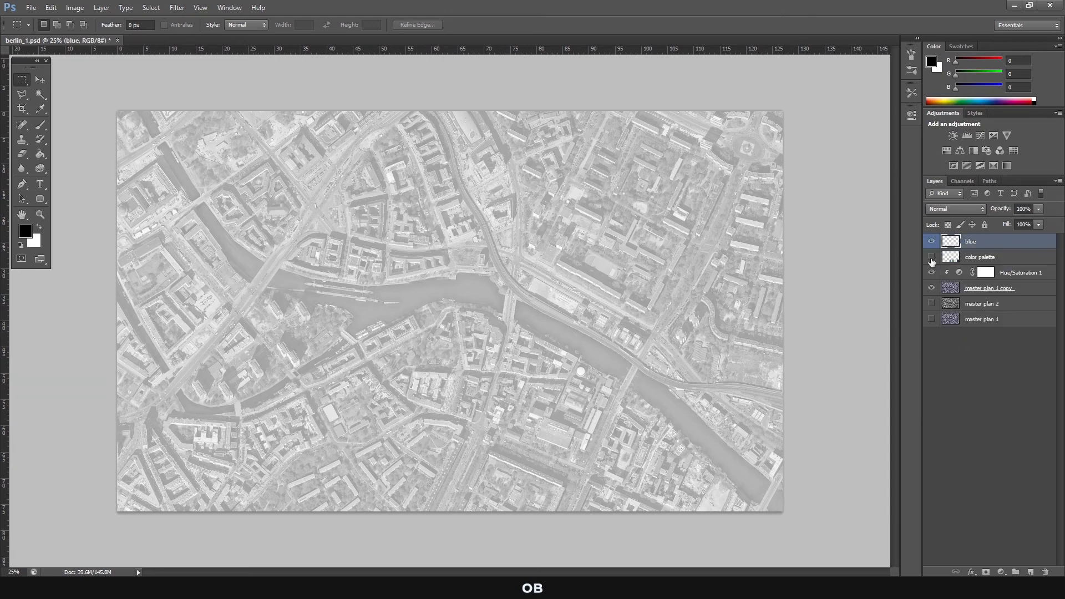
Show the color palette layer, sample its blue swatch as the foreground colour, and hide the layer again.
{"action": "left_click", "coordinate": [931, 257]}
{"action": "left_click", "coordinate": [39, 109]}
{"action": "left_click", "coordinate": [443, 452]}
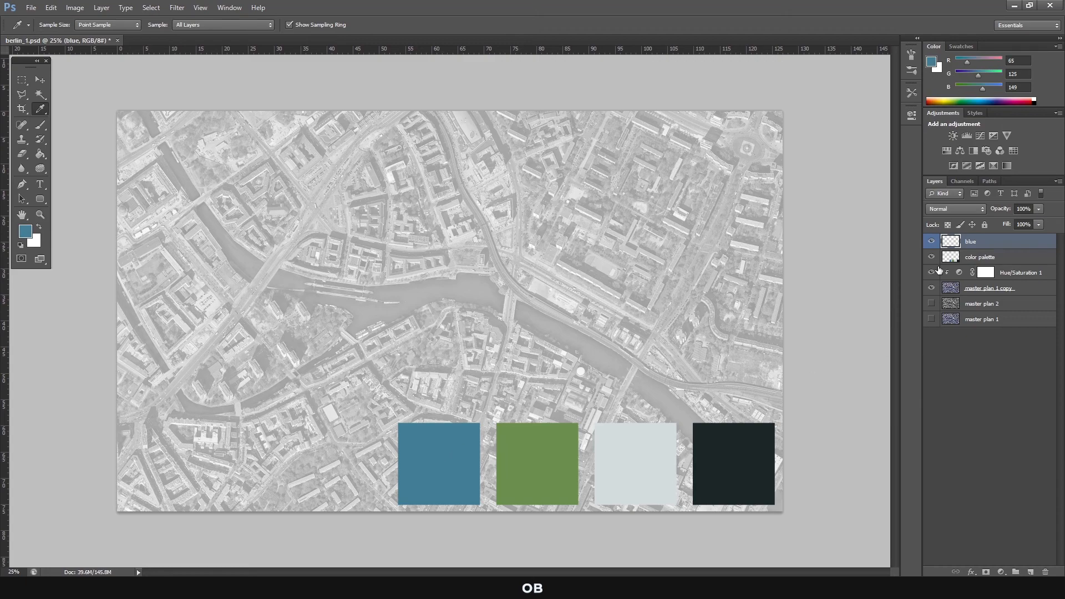
{"action": "left_click", "coordinate": [931, 257]}
Outline the patch of river beyond the bridge in the map's southeast corner, fill it with blue, and deselect.
{"action": "key", "text": "z"}
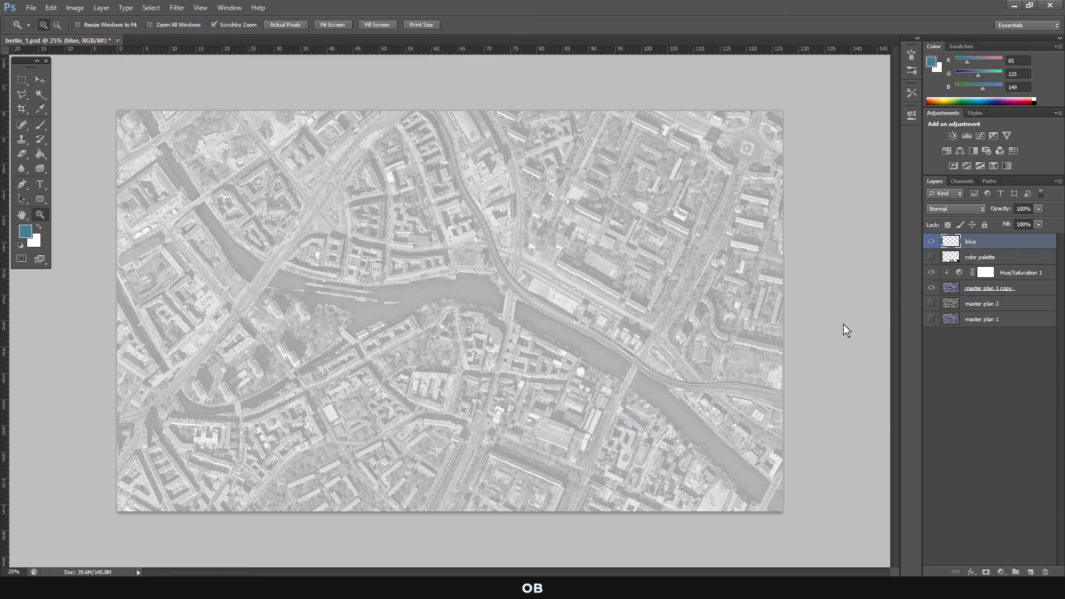
{"action": "left_click_drag", "start_coordinate": [775, 507], "coordinate": [777, 506]}
{"action": "key", "text": "l"}
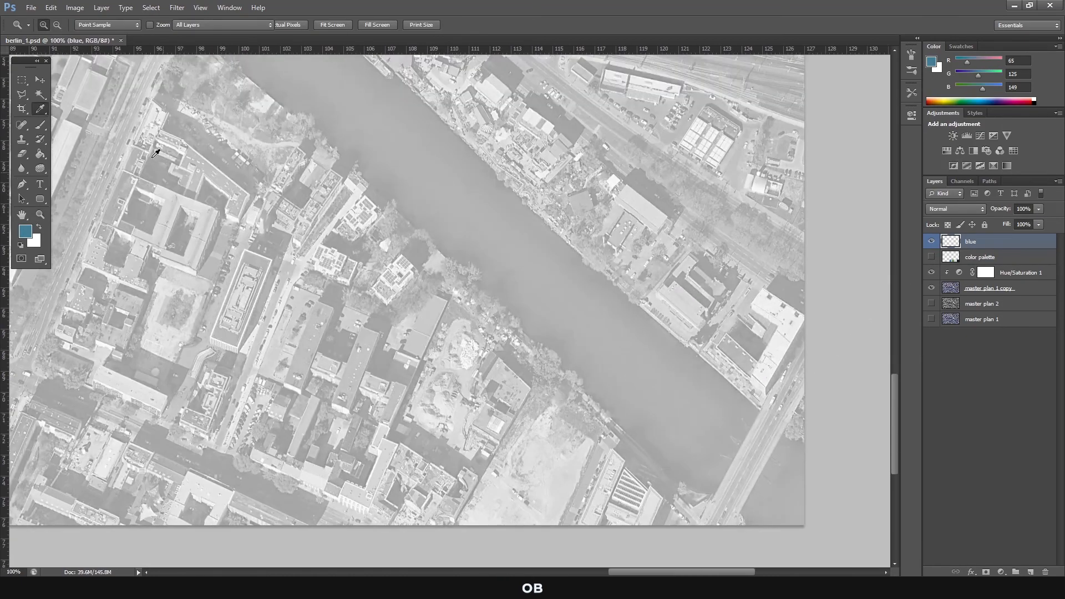
{"action": "left_click", "coordinate": [747, 534]}
{"action": "left_click", "coordinate": [740, 512]}
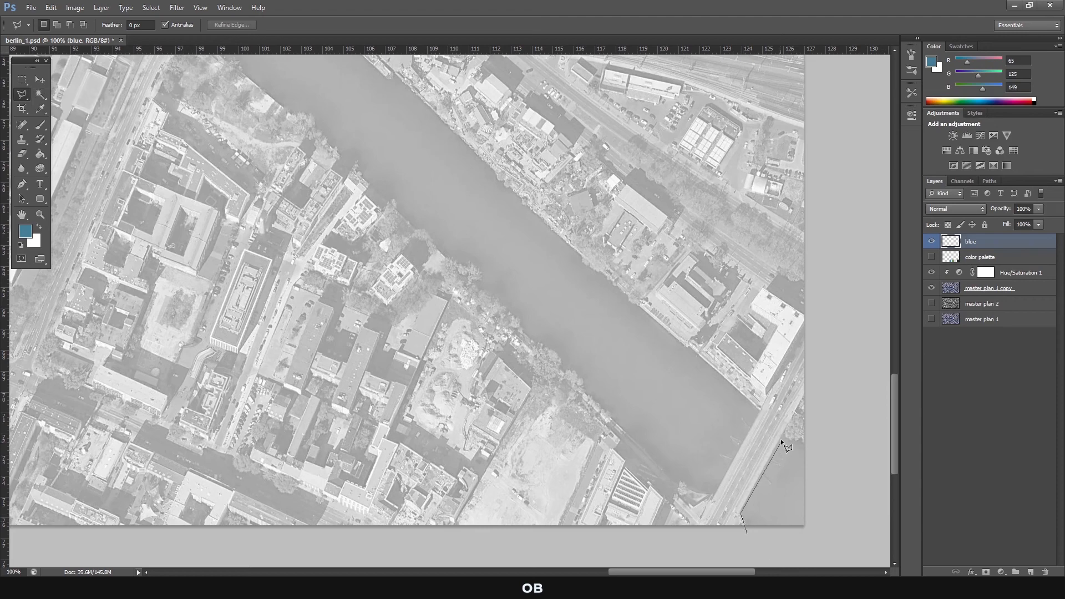
{"action": "left_click", "coordinate": [835, 535]}
{"action": "left_click", "coordinate": [746, 533]}
{"action": "key", "text": "g"}
{"action": "left_click", "coordinate": [784, 494]}
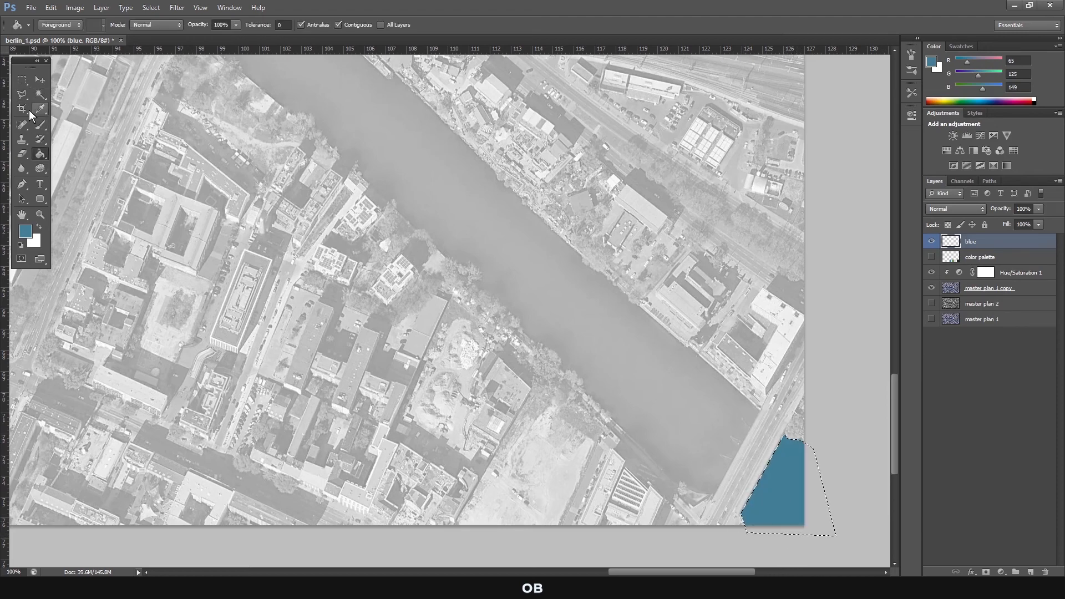
{"action": "left_click", "coordinate": [21, 82]}
{"action": "key", "text": "ctrl+d"}
Outline the southeastern river stretch between its two bridges along both banks, fill it with blue, and deselect.
{"action": "left_click", "coordinate": [24, 95]}
{"action": "left_click", "coordinate": [759, 408]}
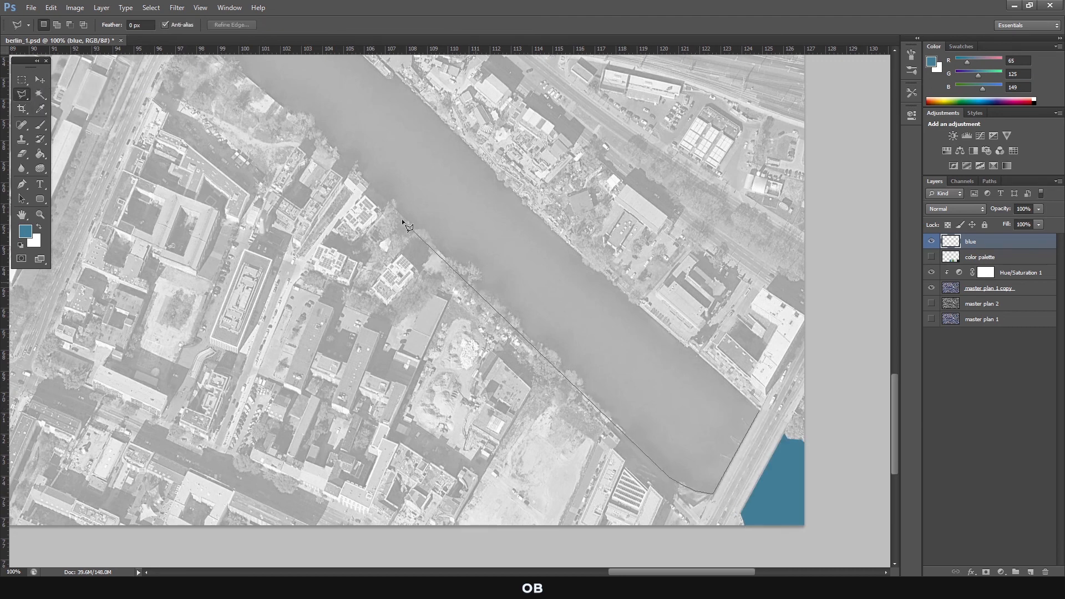
{"action": "scroll", "coordinate": [244, 117], "scroll_direction": "up", "scroll_amount": 3}
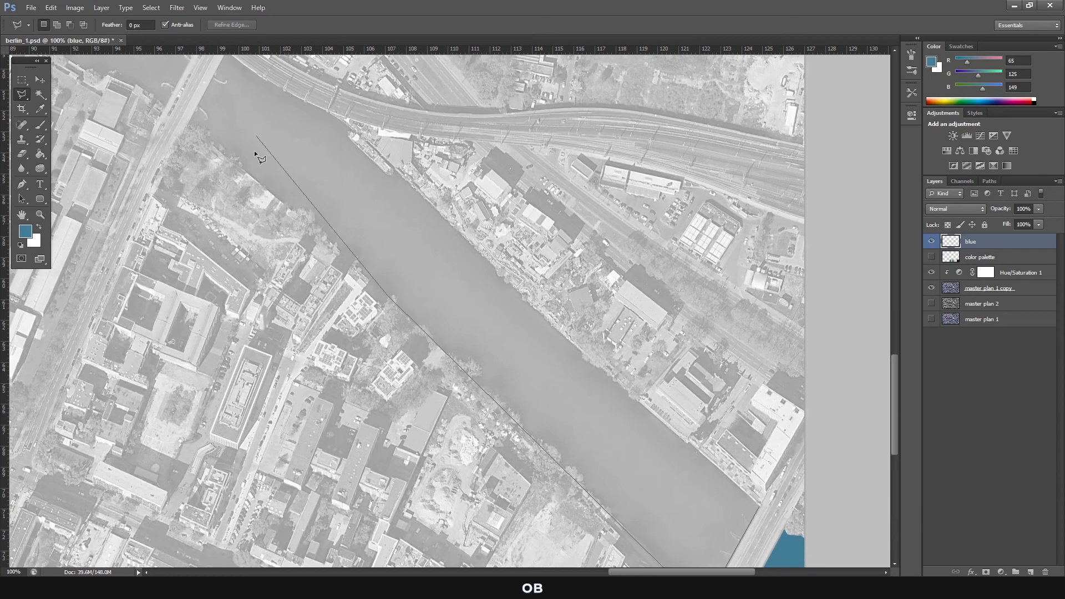
{"action": "left_click", "coordinate": [189, 125]}
{"action": "left_click", "coordinate": [226, 60]}
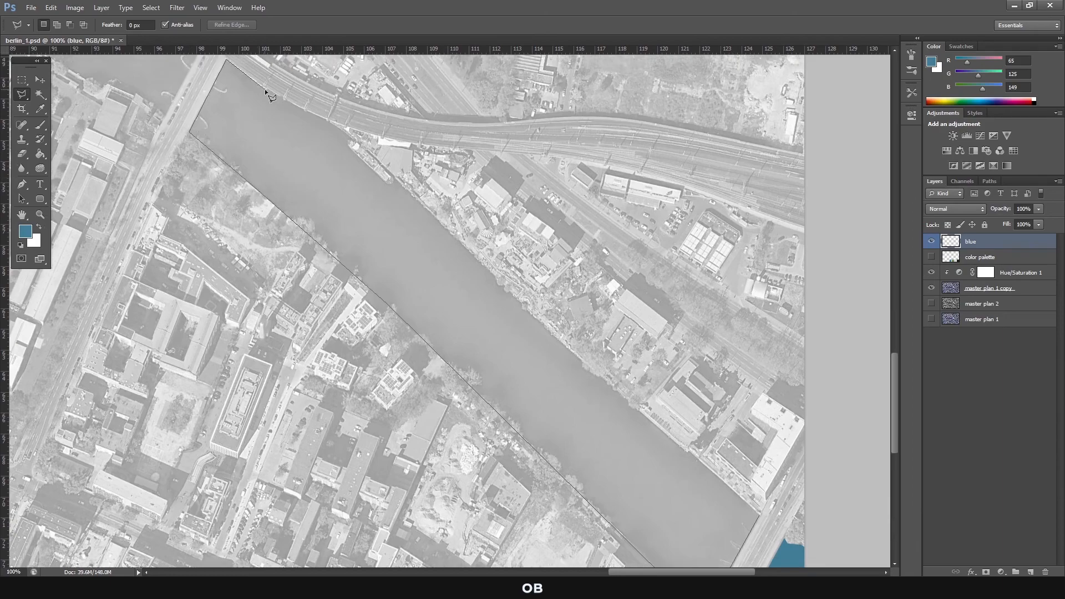
{"action": "left_click", "coordinate": [547, 326]}
{"action": "left_click", "coordinate": [636, 409]}
{"action": "left_click", "coordinate": [759, 515]}
{"action": "key", "text": "g"}
{"action": "left_click", "coordinate": [292, 173]}
{"action": "key", "text": "ctrl+d"}
{"action": "key", "text": "m"}
Outline the next river stretch upstream, between the road bridge and the following bridge, fill it with blue, and deselect.
{"action": "scroll", "coordinate": [594, 423], "scroll_direction": "left", "scroll_amount": 8}
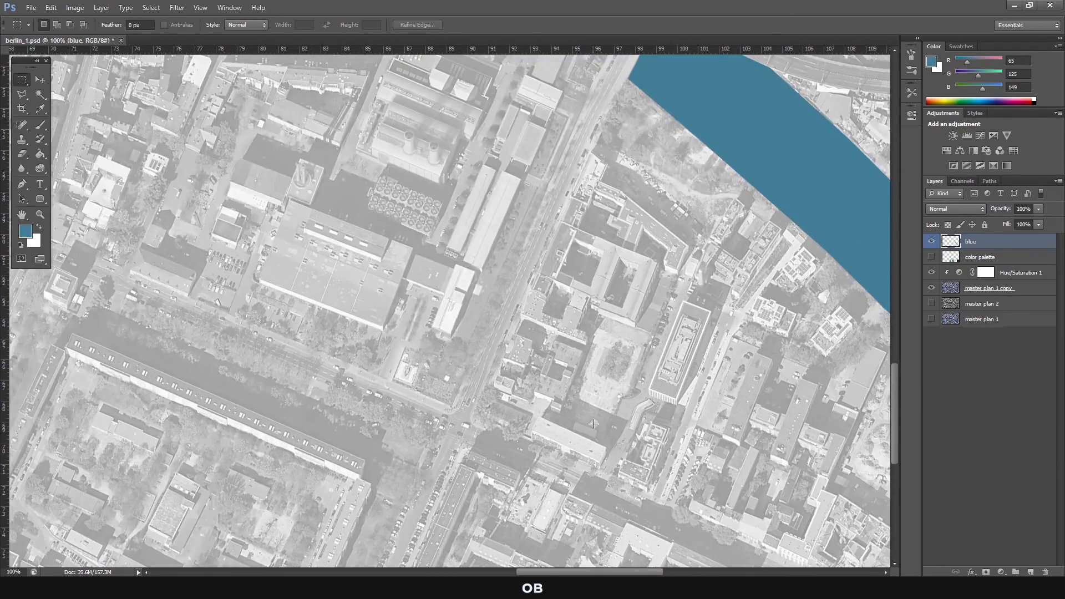
{"action": "scroll", "coordinate": [594, 424], "scroll_direction": "left", "scroll_amount": 3}
{"action": "scroll", "coordinate": [593, 423], "scroll_direction": "up", "scroll_amount": 12}
{"action": "left_click", "coordinate": [22, 95]}
{"action": "left_click", "coordinate": [284, 122]}
{"action": "left_click", "coordinate": [273, 199]}
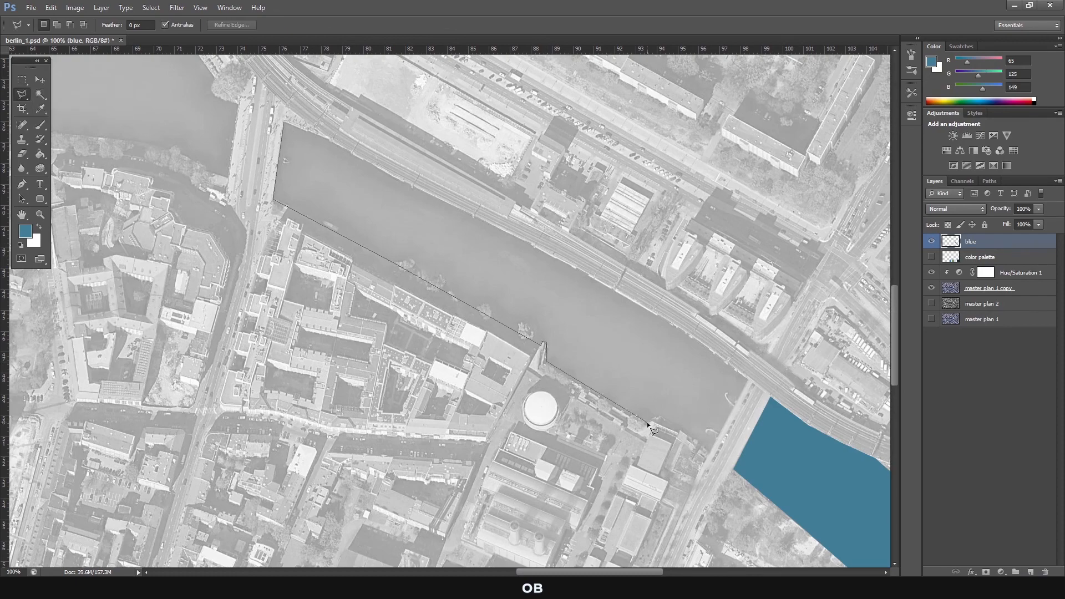
{"action": "left_click", "coordinate": [284, 122]}
{"action": "left_click", "coordinate": [91, 163]}
{"action": "left_click", "coordinate": [321, 190]}
{"action": "key", "text": "ctrl+d"}
Outline the wide central river basin along both banks, including its jetties and boats, fill it with blue, and deselect.
{"action": "left_click_drag", "start_coordinate": [618, 571], "coordinate": [520, 571]}
{"action": "left_click", "coordinate": [635, 183]}
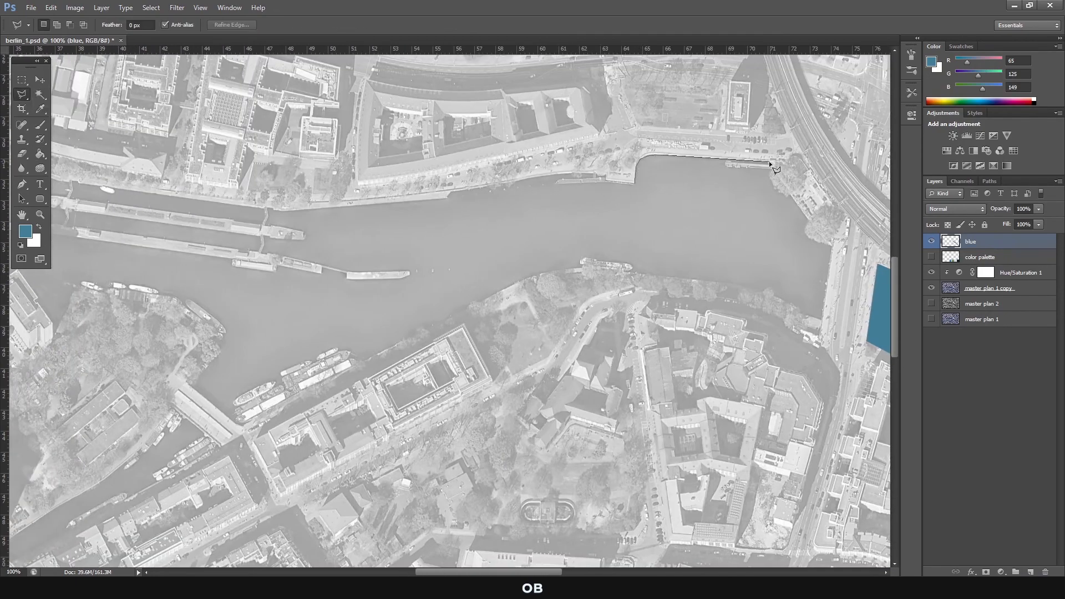
{"action": "left_click", "coordinate": [767, 162]}
{"action": "left_click", "coordinate": [821, 320]}
{"action": "left_click", "coordinate": [576, 268]}
{"action": "left_click", "coordinate": [519, 282]}
{"action": "left_click", "coordinate": [242, 426]}
{"action": "left_click", "coordinate": [193, 387]}
{"action": "left_click", "coordinate": [219, 350]}
{"action": "left_click", "coordinate": [176, 298]}
{"action": "left_click", "coordinate": [112, 287]}
{"action": "left_click", "coordinate": [80, 287]}
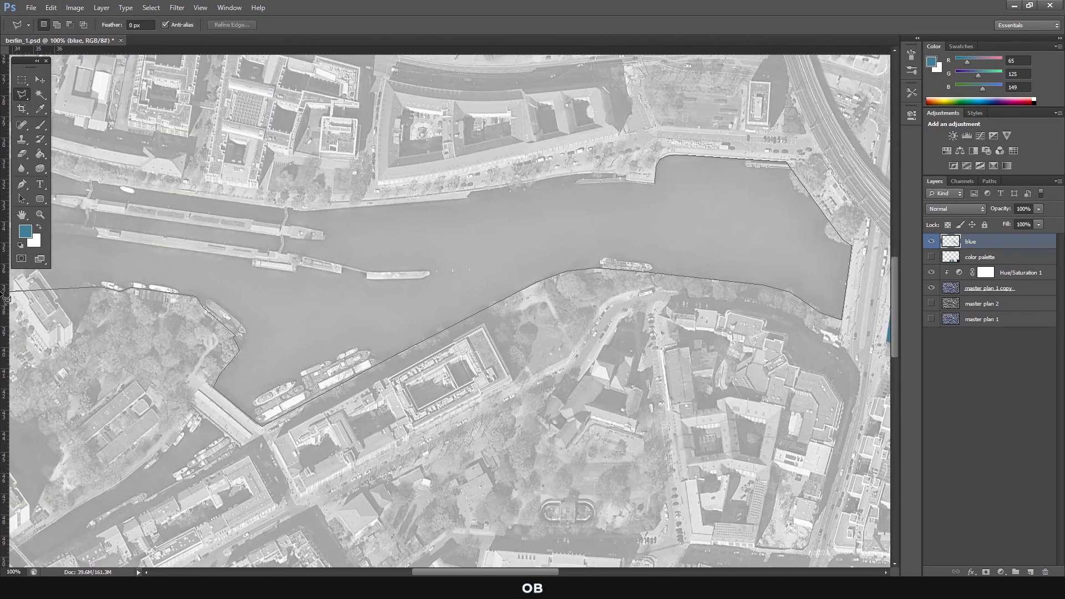
{"action": "left_click", "coordinate": [111, 232]}
{"action": "left_click", "coordinate": [138, 137]}
{"action": "left_click", "coordinate": [477, 210]}
{"action": "left_click", "coordinate": [843, 183]}
{"action": "key", "text": "g"}
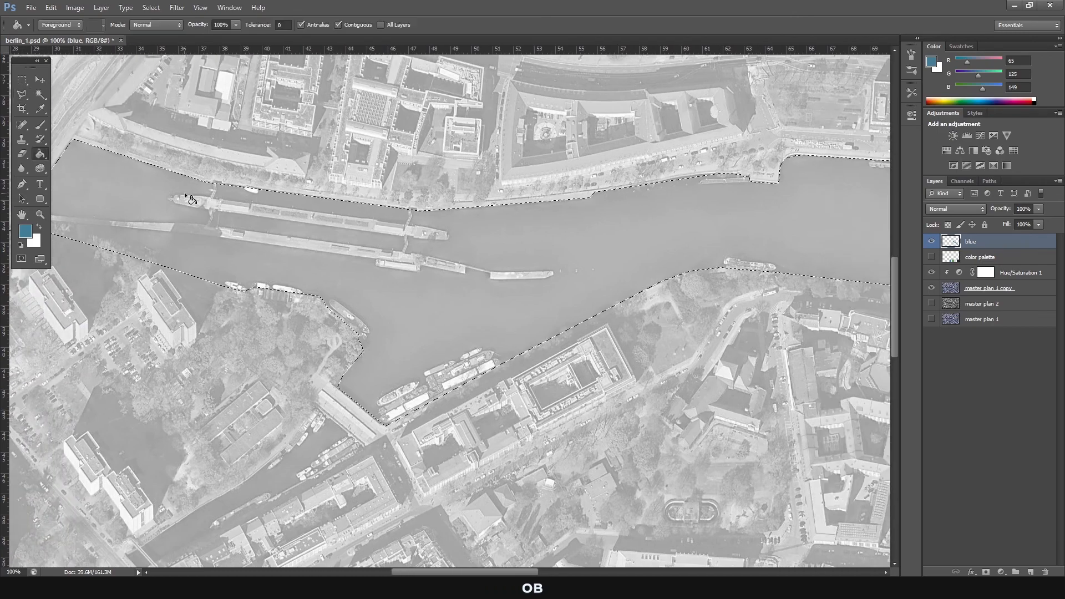
{"action": "left_click", "coordinate": [190, 200]}
{"action": "key", "text": "ctrl+d"}
{"action": "key", "text": "m"}
Outline the river stretch northwest of the wide road bridge up to the next bridge, fill it with blue, and deselect.
{"action": "left_click_drag", "start_coordinate": [166, 222], "coordinate": [420, 382]}
{"action": "scroll", "coordinate": [420, 382], "scroll_direction": "up", "scroll_amount": 2}
{"action": "key", "text": "l"}
{"action": "left_click", "coordinate": [386, 137]}
{"action": "left_click", "coordinate": [343, 167]}
{"action": "left_click", "coordinate": [404, 252]}
{"action": "left_click", "coordinate": [455, 328]}
{"action": "left_click", "coordinate": [580, 450]}
{"action": "left_click", "coordinate": [629, 380]}
{"action": "key", "text": "g"}
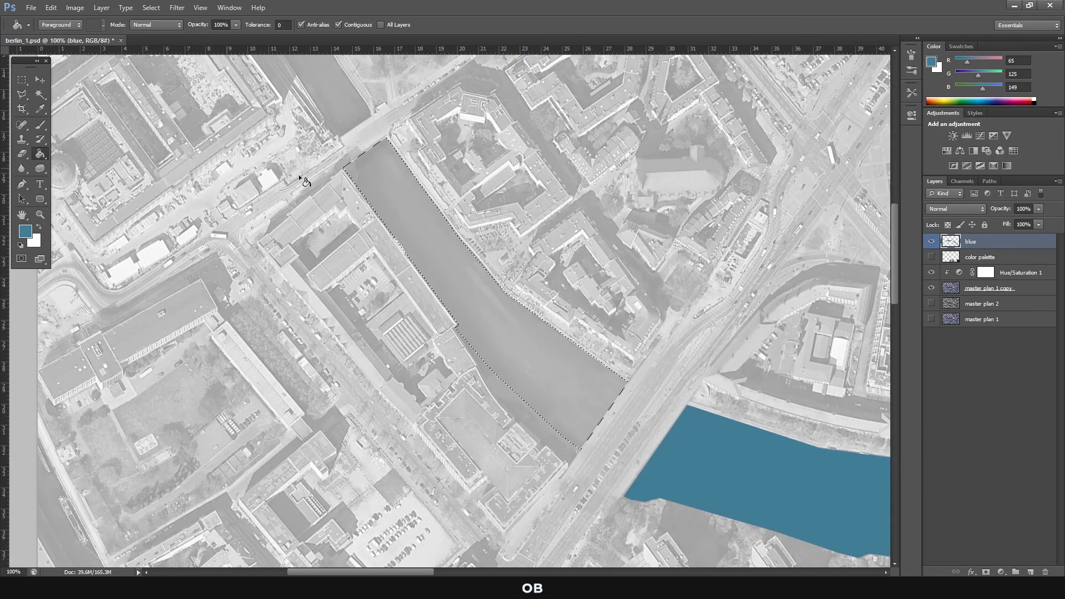
{"action": "left_click", "coordinate": [455, 266]}
{"action": "key", "text": "ctrl+d"}
{"action": "key", "text": "m"}
Outline the following narrow river stretch toward the northwest, between two bridges beside the park, and fill it with blue.
{"action": "left_click_drag", "start_coordinate": [355, 133], "coordinate": [475, 347]}
{"action": "key", "text": "l"}
{"action": "left_click", "coordinate": [460, 402]}
{"action": "left_click", "coordinate": [327, 176]}
{"action": "left_click", "coordinate": [40, 154]}
{"action": "left_click", "coordinate": [366, 222]}
Outline the last piece of river at the map's northern edge, in the northwest corner, and fill it with blue.
{"action": "scroll", "coordinate": [343, 222], "scroll_direction": "up", "scroll_amount": 2}
{"action": "left_click", "coordinate": [22, 94]}
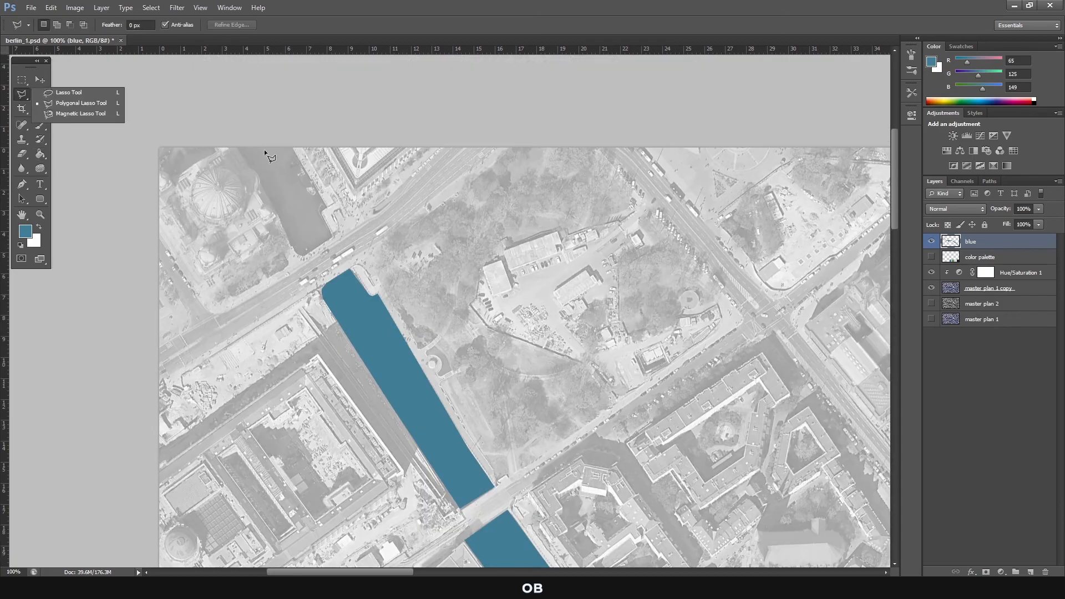
{"action": "left_click", "coordinate": [292, 242]}
{"action": "left_click", "coordinate": [22, 79]}
Outline the southern side channel's first stretch, starting at the footbridge by the central basin, and fill it with blue.
{"action": "scroll", "coordinate": [458, 561], "scroll_direction": "down", "scroll_amount": 16}
{"action": "scroll", "coordinate": [458, 555], "scroll_direction": "down", "scroll_amount": 3}
{"action": "left_click", "coordinate": [21, 94]}
{"action": "mouse_move", "coordinate": [388, 572]}
{"action": "left_mouse_down"}
{"action": "mouse_move", "coordinate": [438, 571]}
{"action": "mouse_move", "coordinate": [340, 572]}
{"action": "left_mouse_up"}
{"action": "left_click", "coordinate": [758, 143]}
{"action": "left_click", "coordinate": [584, 305]}
{"action": "left_click", "coordinate": [40, 154]}
{"action": "left_click", "coordinate": [634, 274]}
Outline the side channel's middle stretch beyond the next bridge and fill it with blue.
{"action": "left_click", "coordinate": [358, 408]}
{"action": "left_click", "coordinate": [562, 324]}
{"action": "left_click", "coordinate": [543, 303]}
{"action": "left_click", "coordinate": [40, 153]}
{"action": "left_click", "coordinate": [472, 369]}
Outline the side channel's curved western stretch and the small water patch across the wide road, and fill both with blue.
{"action": "left_click", "coordinate": [21, 94]}
{"action": "left_click", "coordinate": [620, 442]}
{"action": "left_click", "coordinate": [440, 453]}
{"action": "left_click", "coordinate": [403, 353]}
{"action": "left_click", "coordinate": [40, 153]}
{"action": "left_click", "coordinate": [472, 432]}
{"action": "left_click", "coordinate": [21, 94]}
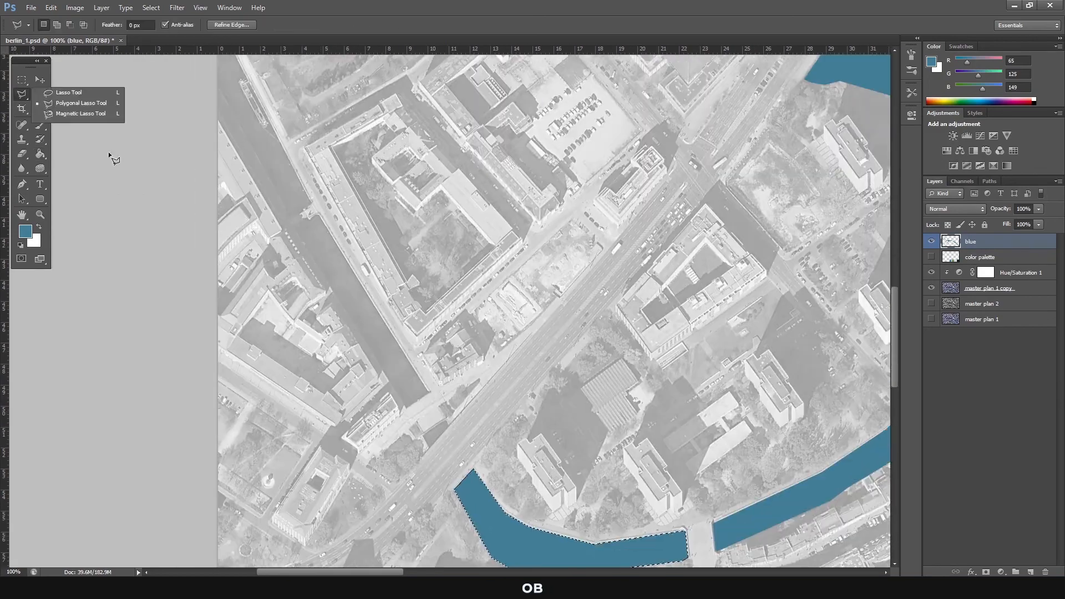
{"action": "left_click", "coordinate": [40, 153]}
{"action": "left_click", "coordinate": [434, 435]}
Outline the narrow straight canal running to the map's western edge and fill it with blue.
{"action": "left_click", "coordinate": [22, 94]}
{"action": "left_click", "coordinate": [217, 105]}
{"action": "left_click", "coordinate": [311, 290]}
{"action": "left_click", "coordinate": [429, 480]}
{"action": "left_click", "coordinate": [40, 154]}
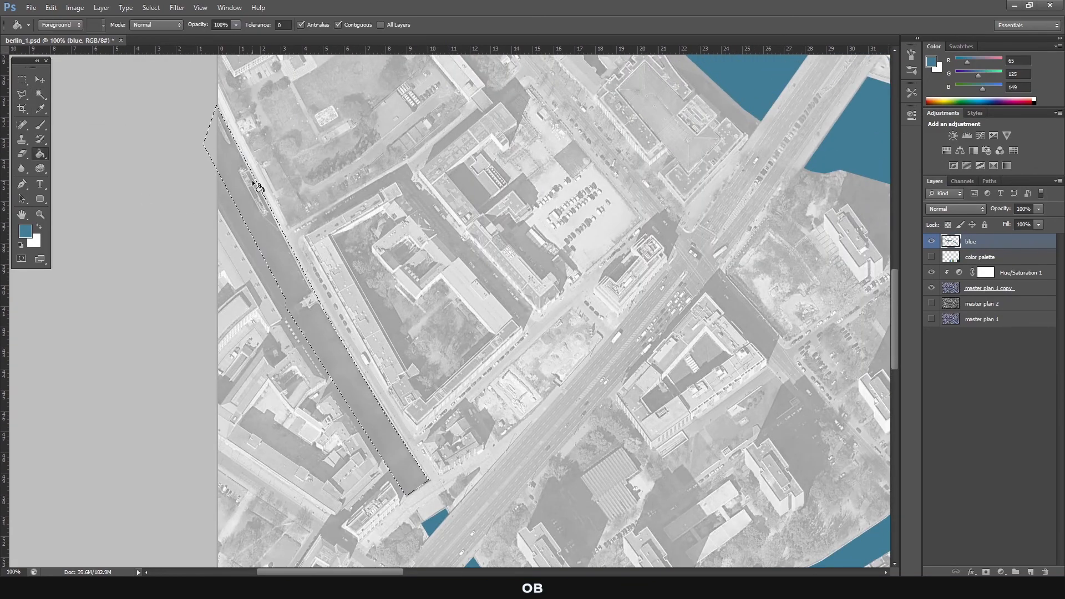
{"action": "left_click", "coordinate": [253, 182]}
Set the blue layer's blend mode to Color with the whole map in view.
{"action": "left_click", "coordinate": [40, 215]}
{"action": "left_click", "coordinate": [498, 305], "text": "alt"}
{"action": "left_click", "coordinate": [21, 80]}
{"action": "left_click", "coordinate": [975, 242]}
{"action": "left_click", "coordinate": [961, 209]}
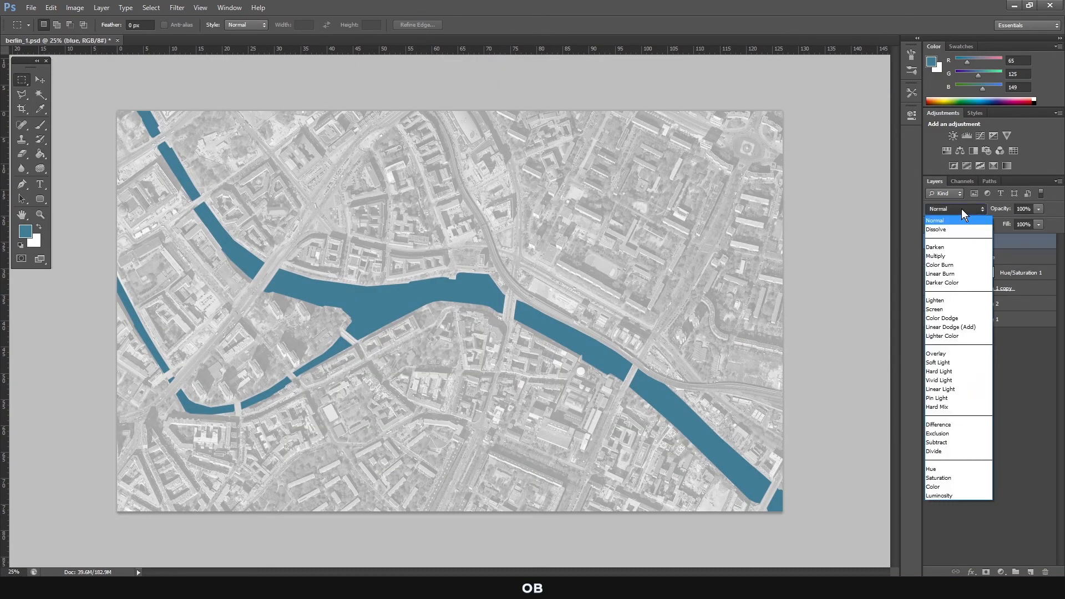
{"action": "left_click", "coordinate": [941, 488]}
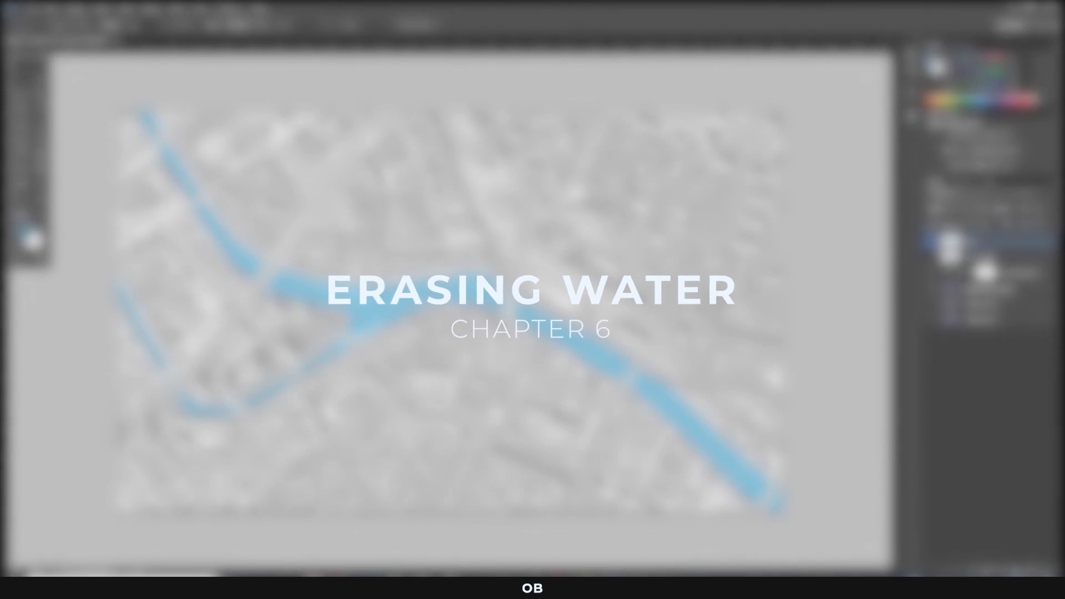
Add a layer mask to the blue layer and set up the Eraser with a 22 px brush for the mask.
{"action": "left_click", "coordinate": [728, 469]}
{"action": "left_click", "coordinate": [783, 507]}
{"action": "left_click", "coordinate": [743, 518]}
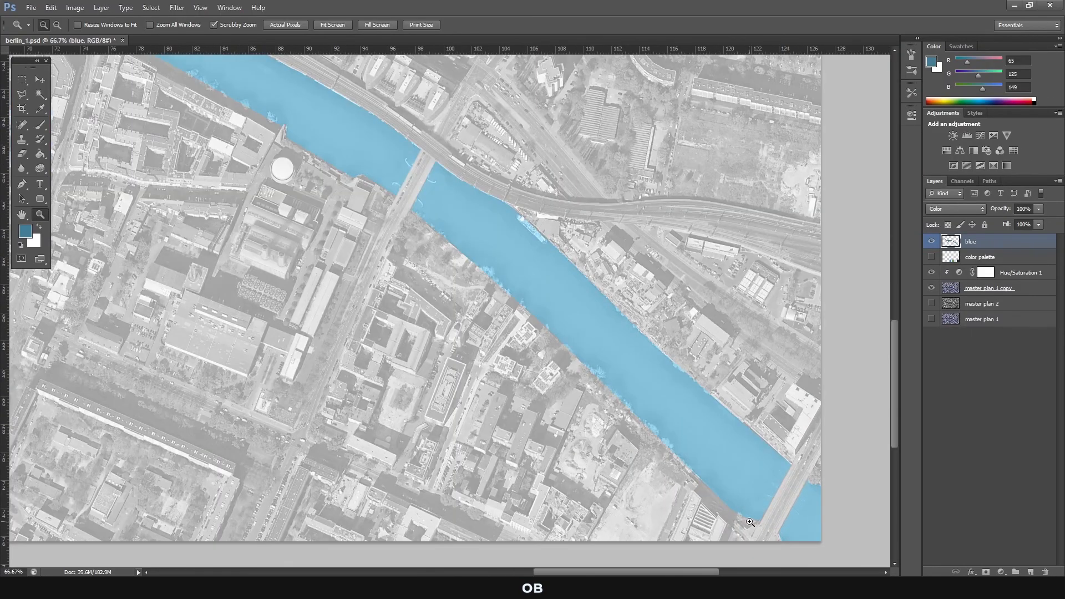
{"action": "left_click", "coordinate": [658, 381]}
{"action": "left_click", "coordinate": [615, 404]}
{"action": "key", "text": "m"}
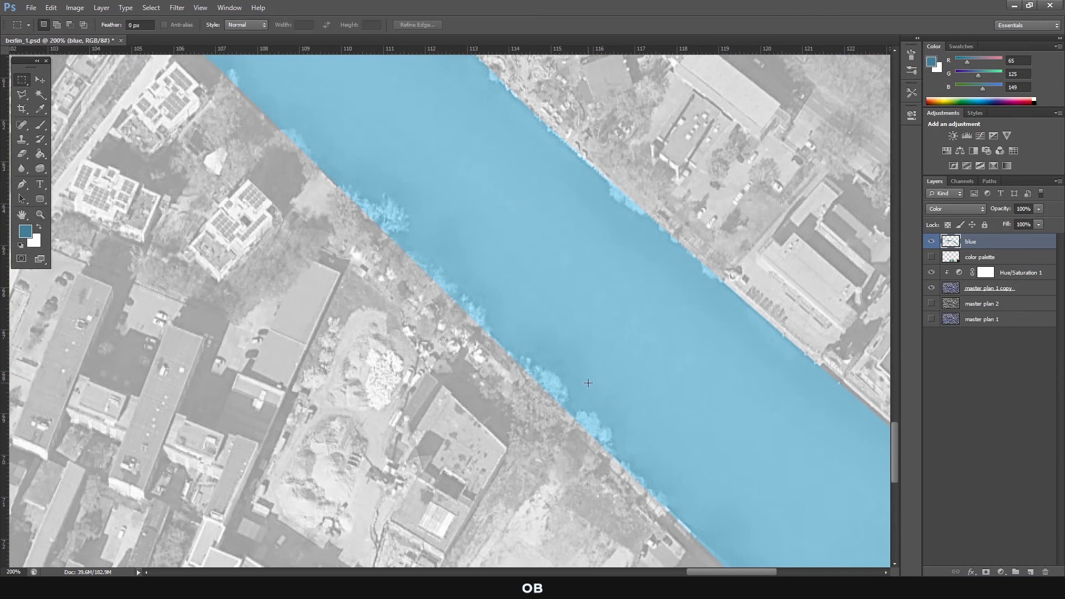
{"action": "left_click", "coordinate": [984, 571]}
{"action": "left_click", "coordinate": [975, 244]}
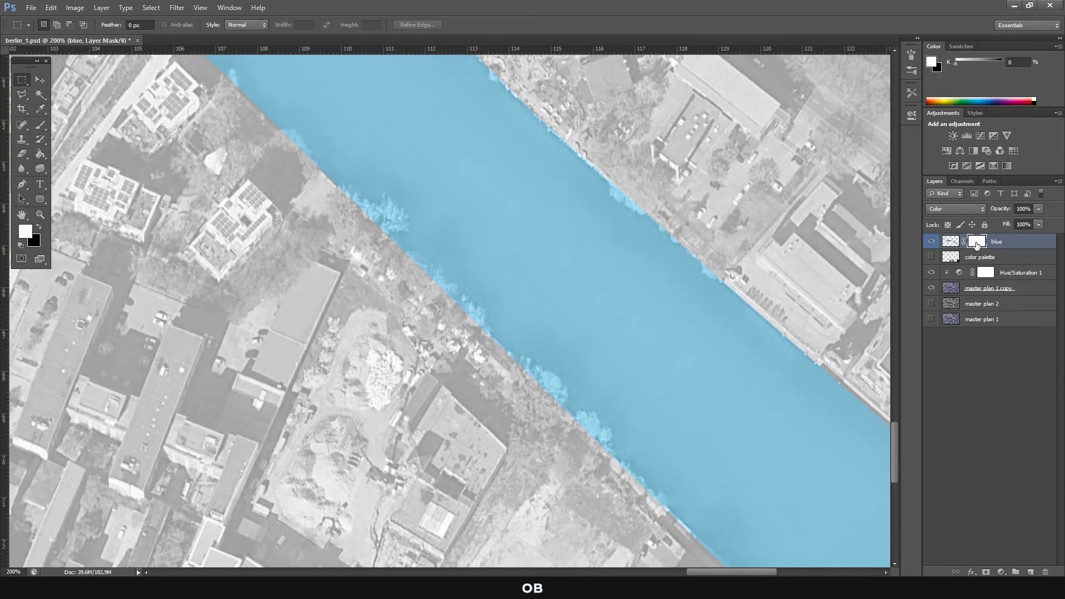
{"action": "left_click", "coordinate": [22, 154]}
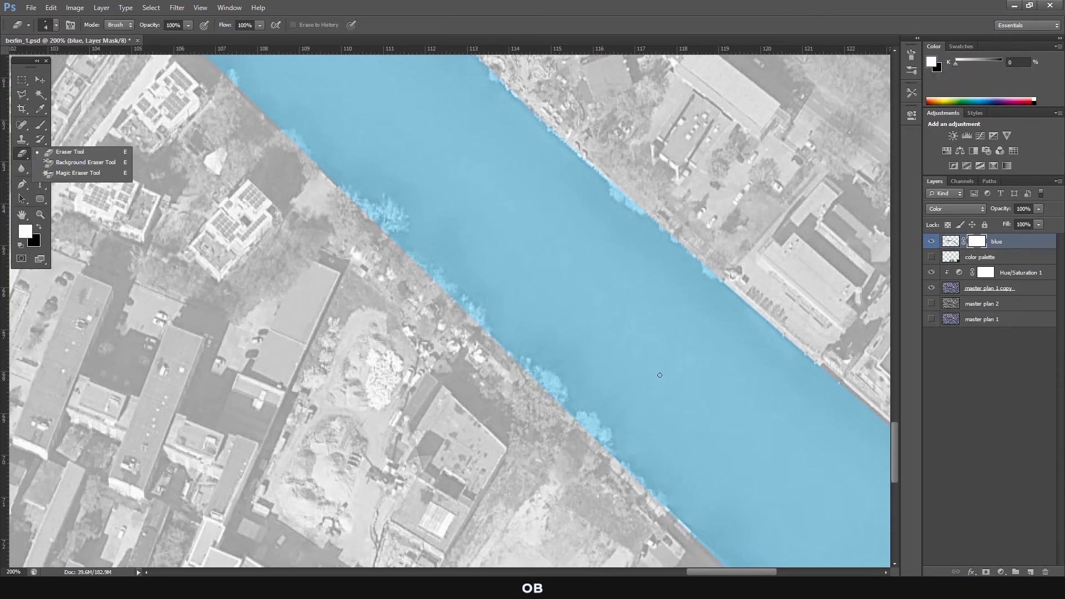
{"action": "right_click", "coordinate": [659, 375]}
{"action": "key", "text": "Return"}
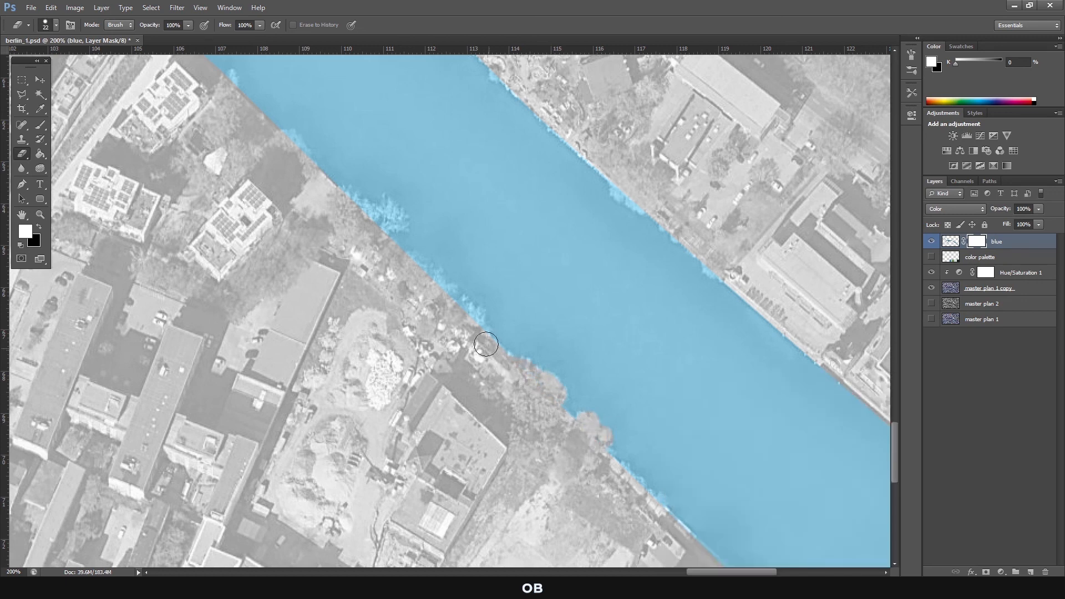
Erase the blue tint from the trees and bank edges along both sides of the southeastern river stretch.
{"action": "left_click_drag", "start_coordinate": [371, 221], "coordinate": [404, 225]}
{"action": "left_click_drag", "start_coordinate": [433, 389], "coordinate": [418, 261]}
{"action": "left_click_drag", "start_coordinate": [693, 80], "coordinate": [433, 173]}
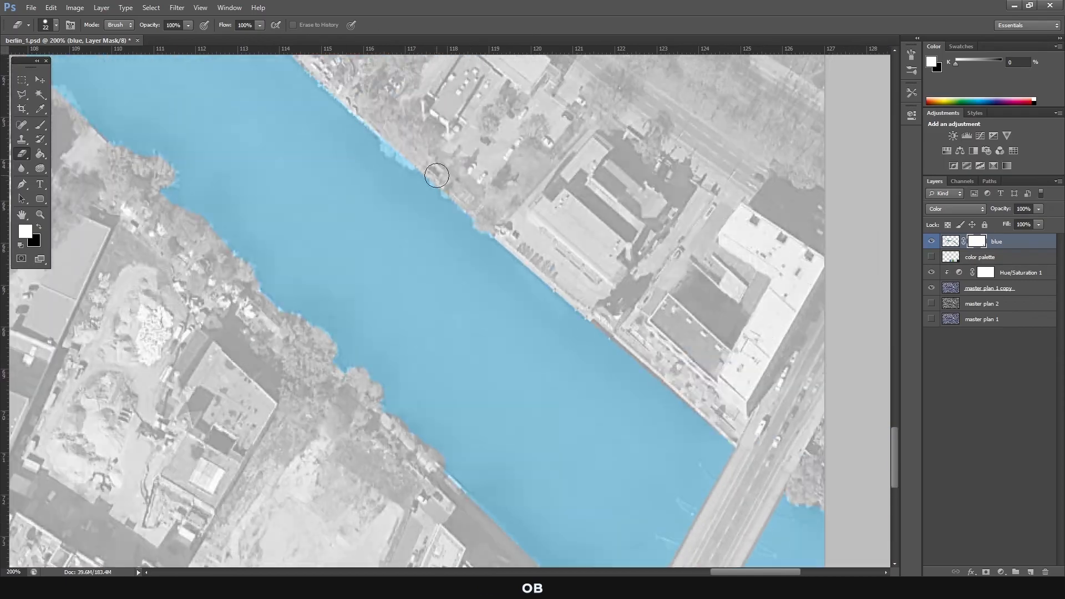
{"action": "left_click_drag", "start_coordinate": [131, 233], "coordinate": [651, 306]}
{"action": "left_click_drag", "start_coordinate": [651, 127], "coordinate": [636, 307]}
{"action": "left_click_drag", "start_coordinate": [735, 300], "coordinate": [702, 259]}
{"action": "left_click_drag", "start_coordinate": [222, 144], "coordinate": [543, 383]}
{"action": "left_click_drag", "start_coordinate": [669, 350], "coordinate": [670, 403]}
{"action": "left_click_drag", "start_coordinate": [704, 271], "coordinate": [762, 330]}
Reduce the eraser to 10 px and erase the blue from the moored boat and the bank trees up to the central basin.
{"action": "key", "text": "bracketleft"}
{"action": "key", "text": "bracketleft"}
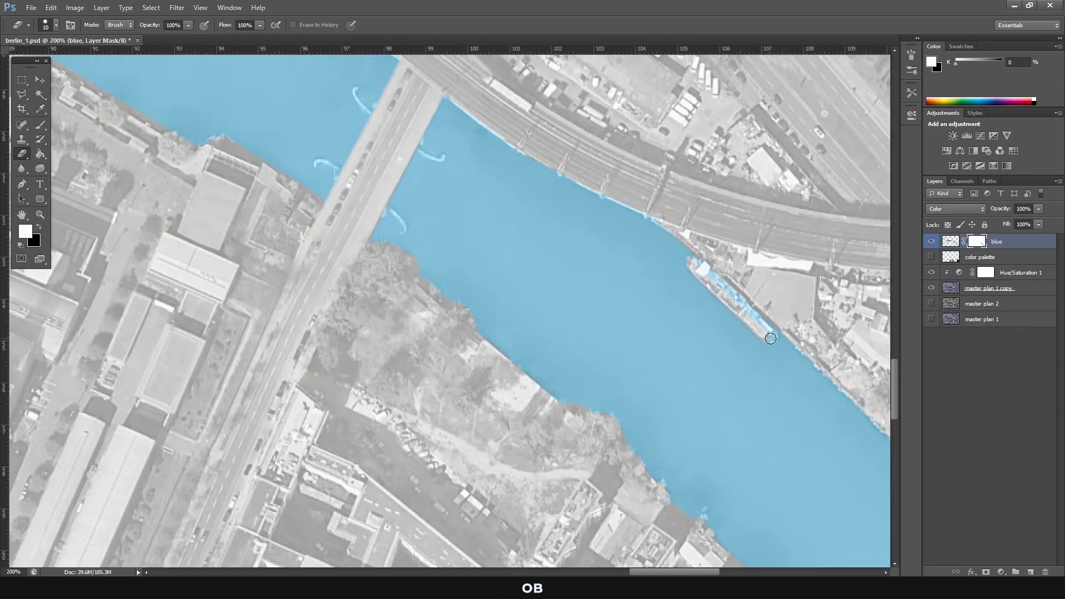
{"action": "left_click_drag", "start_coordinate": [194, 139], "coordinate": [654, 415]}
{"action": "left_click_drag", "start_coordinate": [344, 211], "coordinate": [344, 272]}
{"action": "left_click_drag", "start_coordinate": [421, 291], "coordinate": [348, 275]}
{"action": "mouse_move", "coordinate": [255, 194]}
{"action": "left_mouse_down"}
{"action": "mouse_move", "coordinate": [226, 202]}
{"action": "mouse_move", "coordinate": [177, 167]}
{"action": "left_mouse_up"}
{"action": "left_click_drag", "start_coordinate": [183, 166], "coordinate": [731, 305]}
{"action": "left_click_drag", "start_coordinate": [499, 167], "coordinate": [499, 388]}
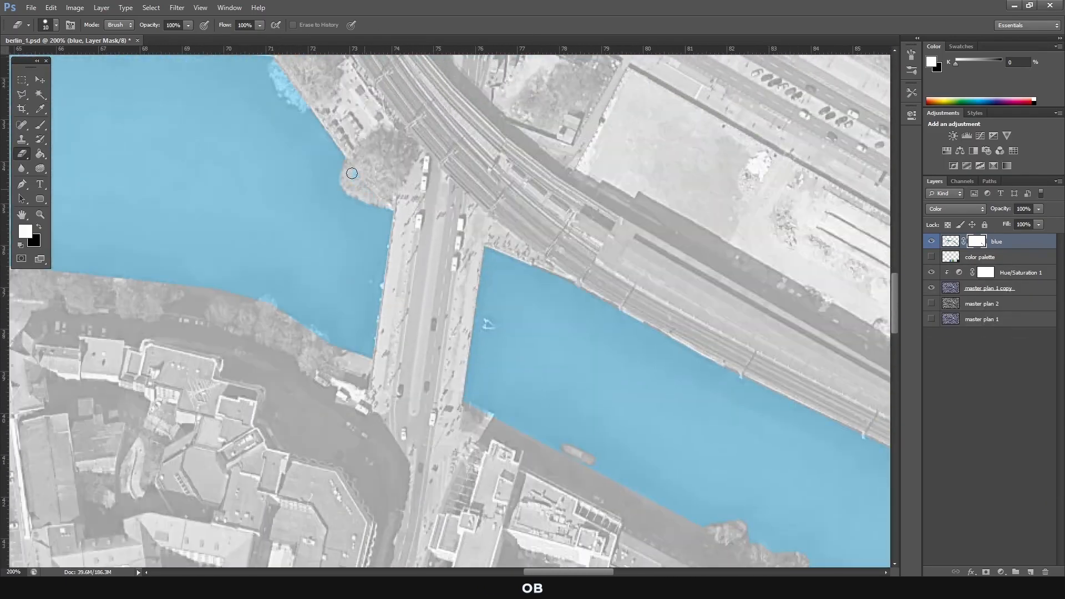
{"action": "left_click_drag", "start_coordinate": [310, 101], "coordinate": [665, 191]}
{"action": "scroll", "coordinate": [332, 383], "scroll_direction": "up", "scroll_amount": 10}
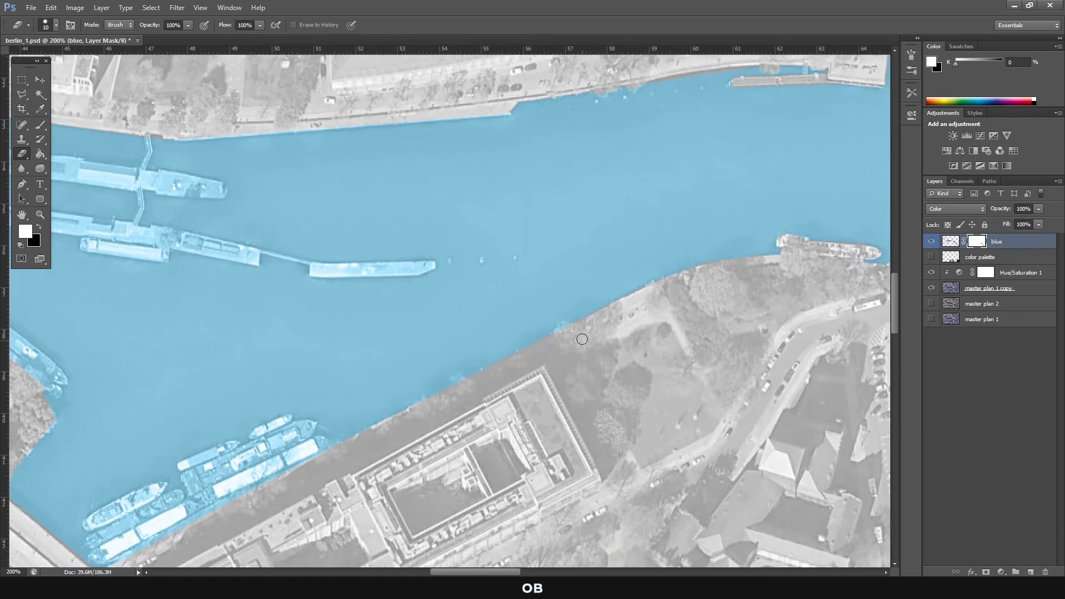
Outline the cluster of boats moored beside the footbridge in the central basin and clear the blue over them.
{"action": "key", "text": "l"}
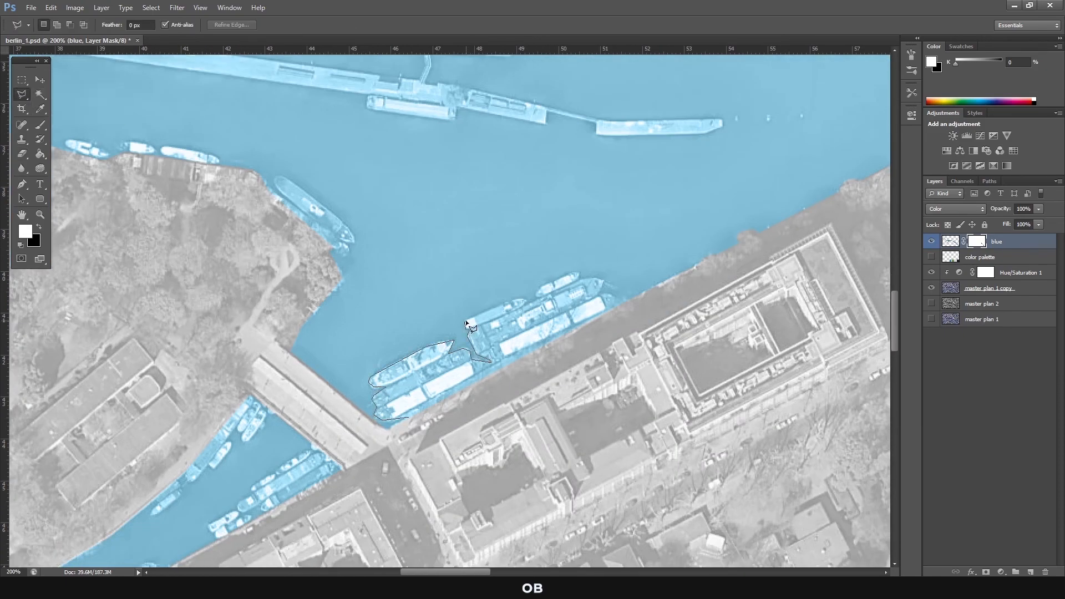
{"action": "left_click", "coordinate": [603, 283]}
{"action": "left_click", "coordinate": [408, 417]}
{"action": "key", "text": "Delete"}
Outline the single boat moored along the wooded bank northwest of the footbridge and clear the blue over it.
{"action": "scroll", "coordinate": [389, 344], "scroll_direction": "up", "scroll_amount": 3}
{"action": "left_click", "coordinate": [277, 294]}
{"action": "left_click", "coordinate": [354, 355]}
{"action": "key", "text": "Delete"}
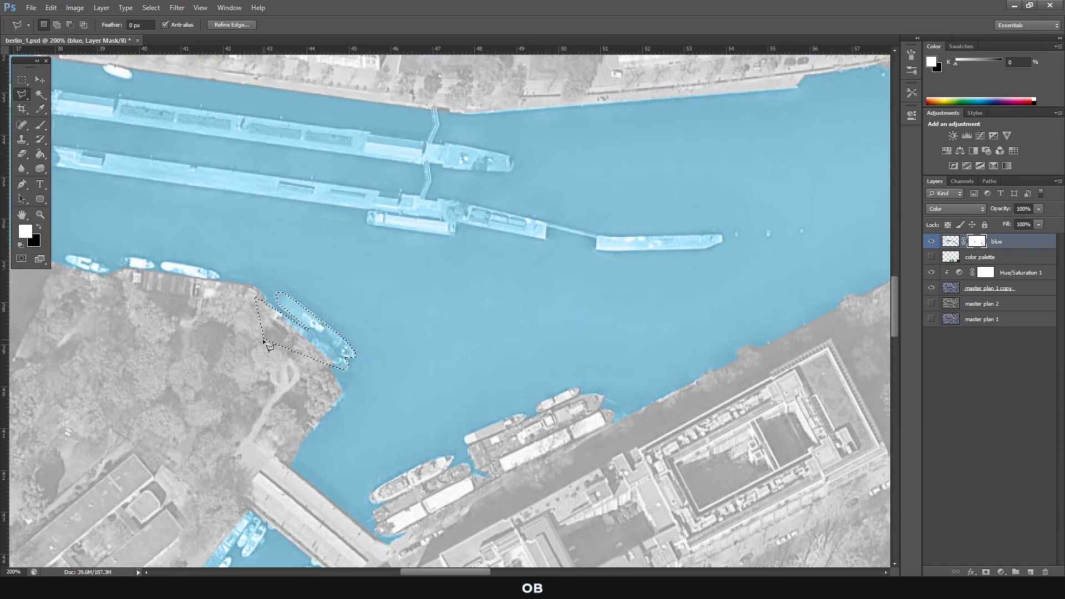
Outline the eastern end of the southern river pier and clear the blue over it.
{"action": "left_click", "coordinate": [721, 234]}
{"action": "left_click", "coordinate": [546, 224]}
{"action": "left_click", "coordinate": [452, 200]}
{"action": "left_click", "coordinate": [546, 239]}
{"action": "left_click", "coordinate": [597, 238]}
{"action": "key", "text": "Delete"}
Outline the rest of the long southern pier, including the boat moored against it, and clear the blue over it.
{"action": "scroll", "coordinate": [601, 244], "scroll_direction": "left", "scroll_amount": 5}
{"action": "left_click", "coordinate": [672, 233]}
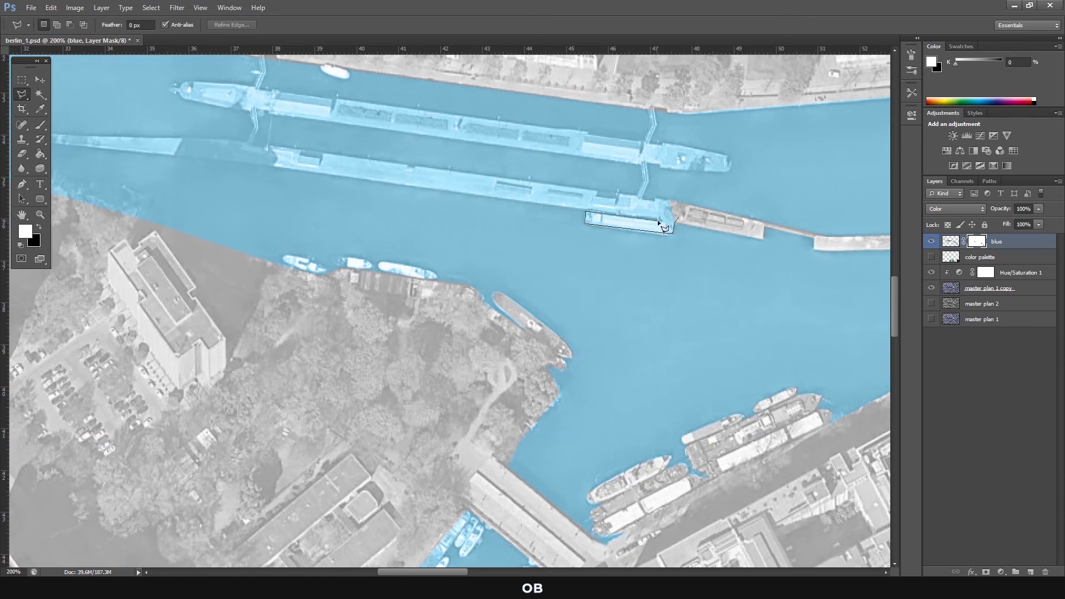
{"action": "left_click", "coordinate": [658, 218]}
{"action": "left_click", "coordinate": [97, 127]}
{"action": "left_click", "coordinate": [88, 112]}
{"action": "left_click", "coordinate": [274, 135]}
{"action": "left_click", "coordinate": [444, 140]}
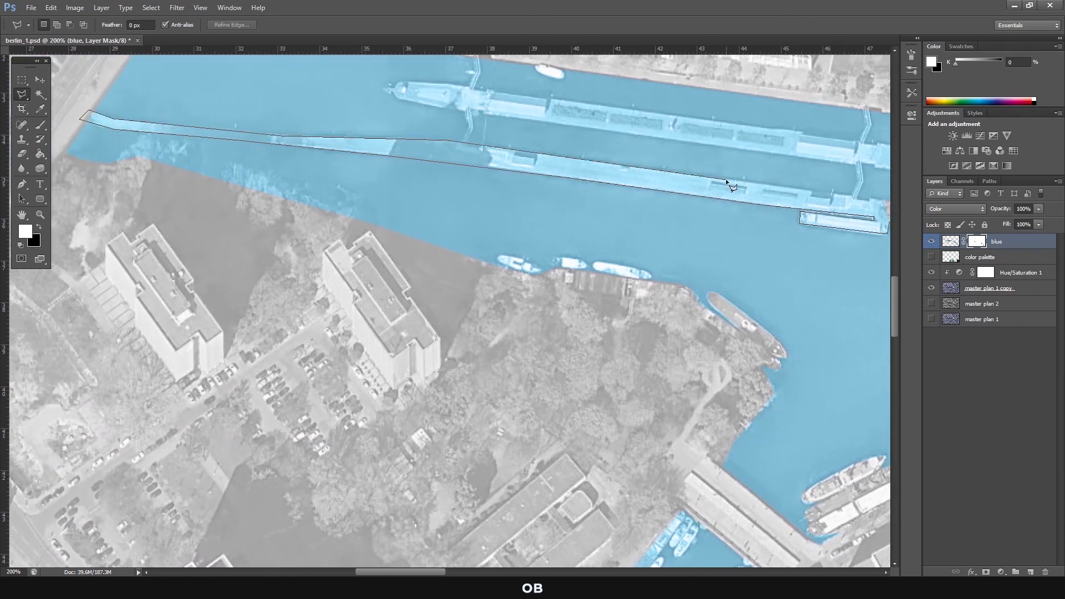
{"action": "left_click", "coordinate": [808, 191]}
{"action": "left_click", "coordinate": [808, 195]}
{"action": "left_click", "coordinate": [829, 198]}
{"action": "left_click", "coordinate": [830, 193]}
{"action": "left_click", "coordinate": [700, 217]}
{"action": "key", "text": "Delete"}
Outline the northern river pier, clear the blue over it, and deselect.
{"action": "scroll", "coordinate": [693, 230], "scroll_direction": "up", "scroll_amount": 3}
{"action": "left_click", "coordinate": [747, 235]}
{"action": "left_click", "coordinate": [683, 223]}
{"action": "left_click", "coordinate": [609, 214]}
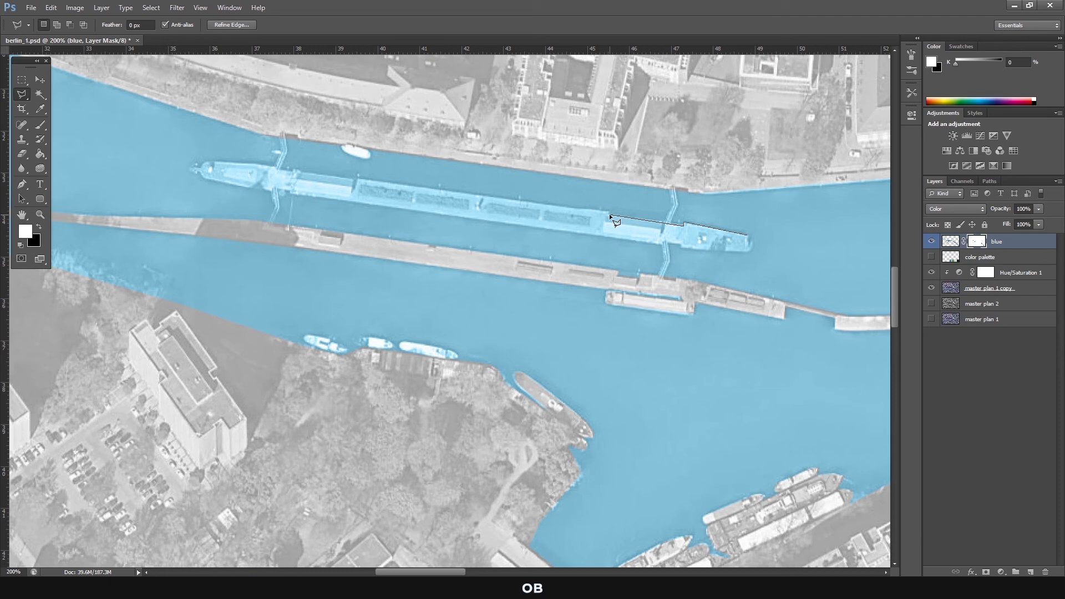
{"action": "left_click", "coordinate": [262, 165]}
{"action": "left_click", "coordinate": [203, 161]}
{"action": "left_click", "coordinate": [682, 245]}
{"action": "left_click", "coordinate": [747, 251]}
{"action": "left_click", "coordinate": [747, 235]}
{"action": "key", "text": "Delete"}
{"action": "key", "text": "ctrl+d"}
Erase the blue from the narrow footbridges joining the piers and from the small boat near the north bank, using a fine eraser.
{"action": "left_click", "coordinate": [22, 154]}
{"action": "right_click", "coordinate": [674, 207]}
{"action": "left_click_drag", "start_coordinate": [673, 189], "coordinate": [667, 259]}
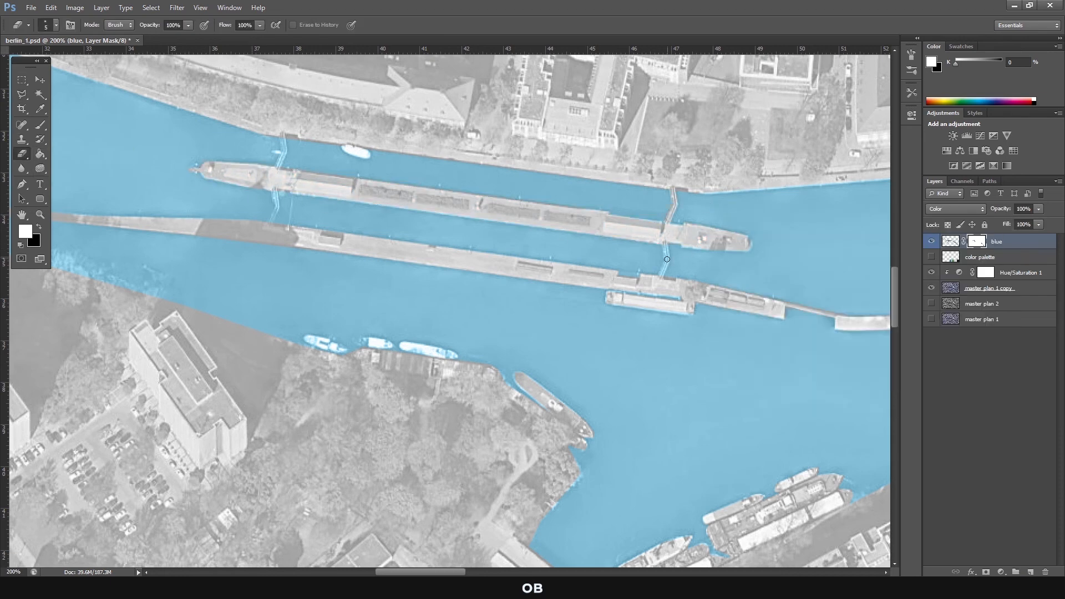
{"action": "left_click_drag", "start_coordinate": [269, 229], "coordinate": [279, 209]}
{"action": "left_click_drag", "start_coordinate": [344, 148], "coordinate": [367, 155]}
Erase the blue from the moored boats and overhanging trees along the south bank opposite the piers, using a larger eraser.
{"action": "left_click_drag", "start_coordinate": [458, 572], "coordinate": [433, 572]}
{"action": "scroll", "coordinate": [610, 333], "scroll_direction": "down", "scroll_amount": 1}
{"action": "right_click", "coordinate": [726, 328]}
{"action": "left_click_drag", "start_coordinate": [536, 312], "coordinate": [571, 323]}
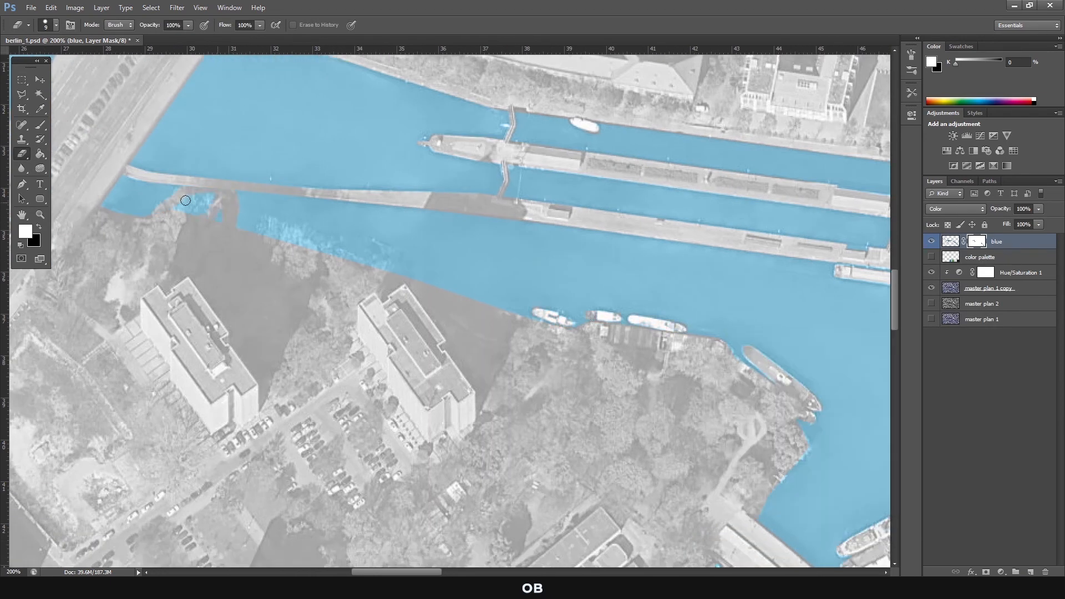
Erase the blue from the boats and bank edges along the northwestern river stretch.
{"action": "scroll", "coordinate": [311, 236], "scroll_direction": "up", "scroll_amount": 15}
{"action": "scroll", "coordinate": [310, 236], "scroll_direction": "left", "scroll_amount": 20}
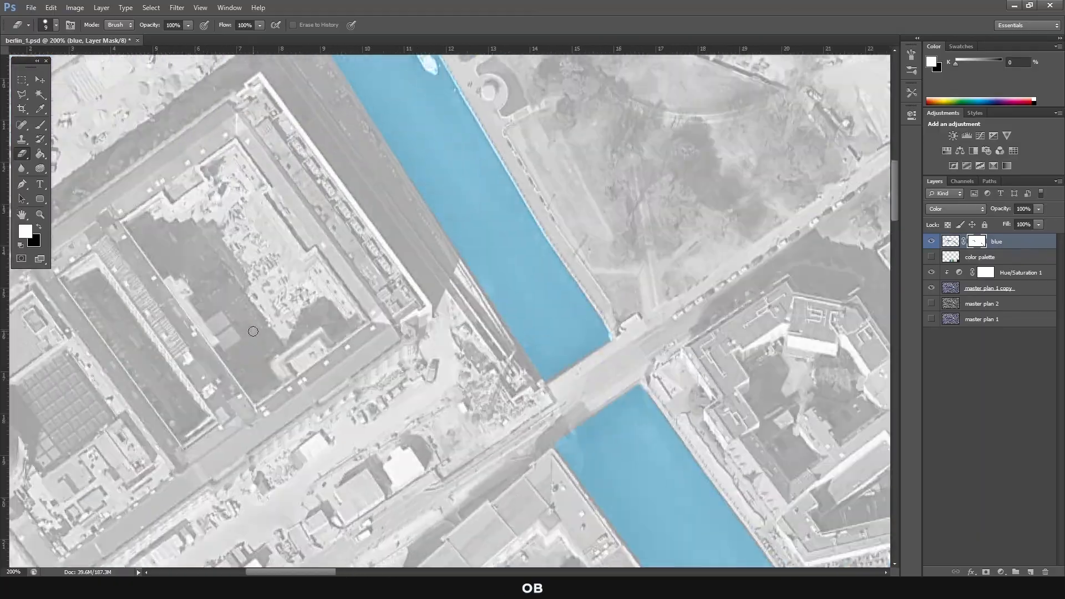
{"action": "scroll", "coordinate": [556, 306], "scroll_direction": "up", "scroll_amount": 5}
{"action": "scroll", "coordinate": [434, 286], "scroll_direction": "up", "scroll_amount": 5}
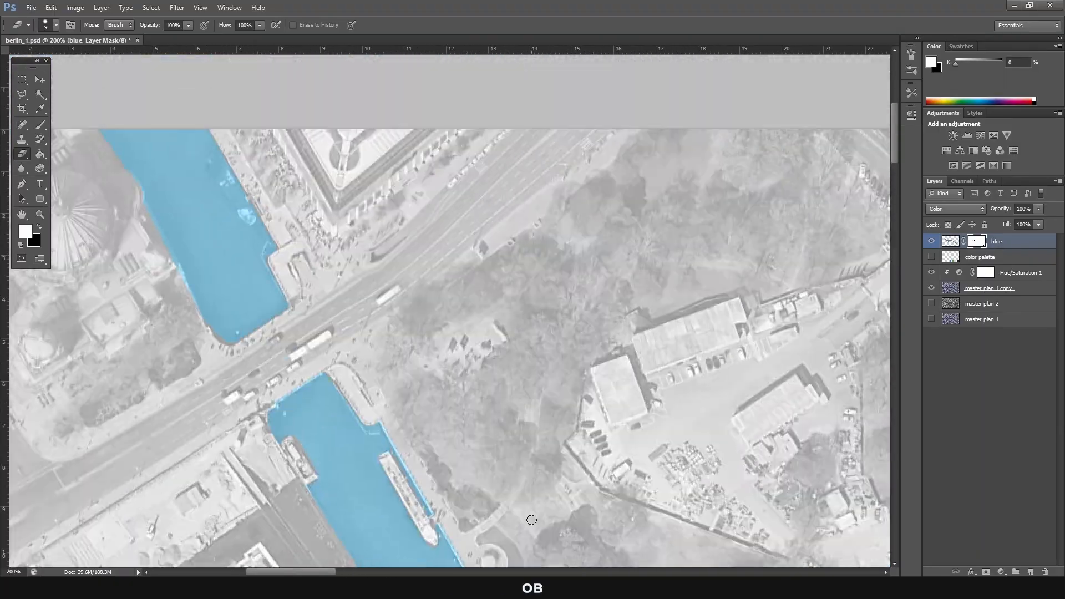
{"action": "scroll", "coordinate": [421, 178], "scroll_direction": "left", "scroll_amount": 4}
Erase the blue from the boats moored along both banks of the southern canal below the basin bridge.
{"action": "key", "text": "z"}
{"action": "left_click", "coordinate": [574, 313], "text": "alt"}
{"action": "left_click", "coordinate": [574, 313], "text": "alt"}
{"action": "left_click", "coordinate": [574, 313], "text": "alt"}
{"action": "left_click", "coordinate": [288, 362]}
{"action": "left_click", "coordinate": [288, 361]}
{"action": "left_click", "coordinate": [287, 361]}
{"action": "key", "text": "e"}
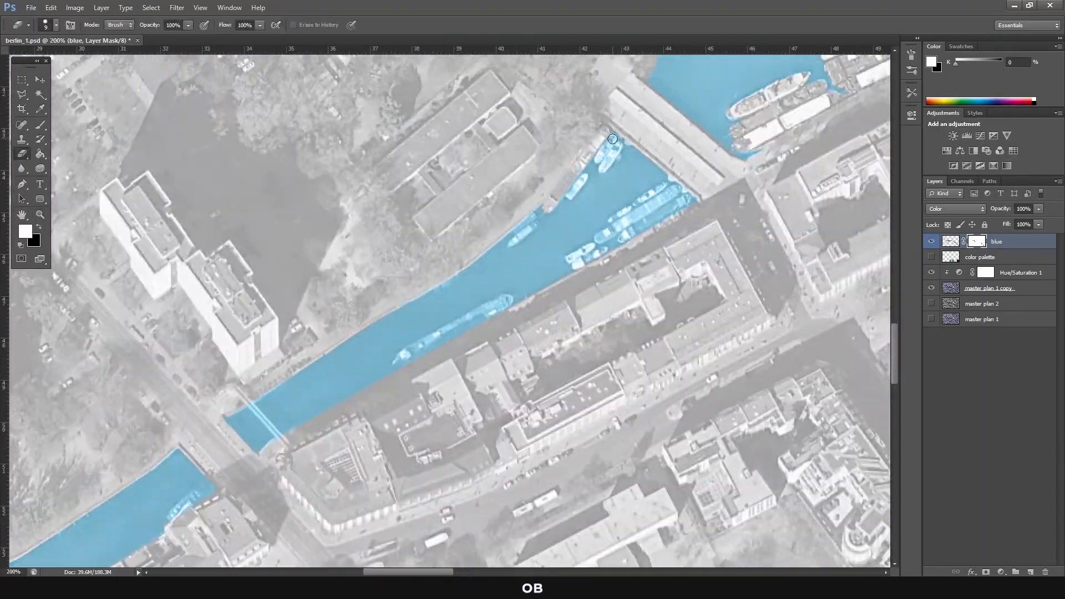
{"action": "scroll", "coordinate": [735, 322], "scroll_direction": "down", "scroll_amount": 1}
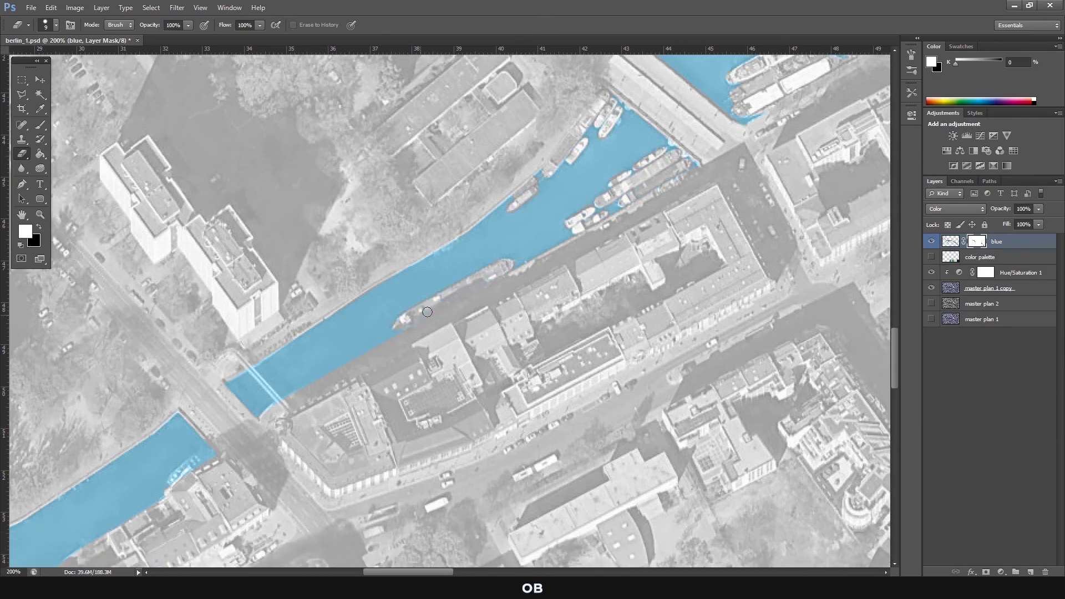
Erase the blue from the footbridge, boats and bank edges along the canal toward its southwestern bend.
{"action": "scroll", "coordinate": [666, 277], "scroll_direction": "left", "scroll_amount": 8}
{"action": "scroll", "coordinate": [569, 219], "scroll_direction": "down", "scroll_amount": 6}
{"action": "scroll", "coordinate": [568, 218], "scroll_direction": "left", "scroll_amount": 19}
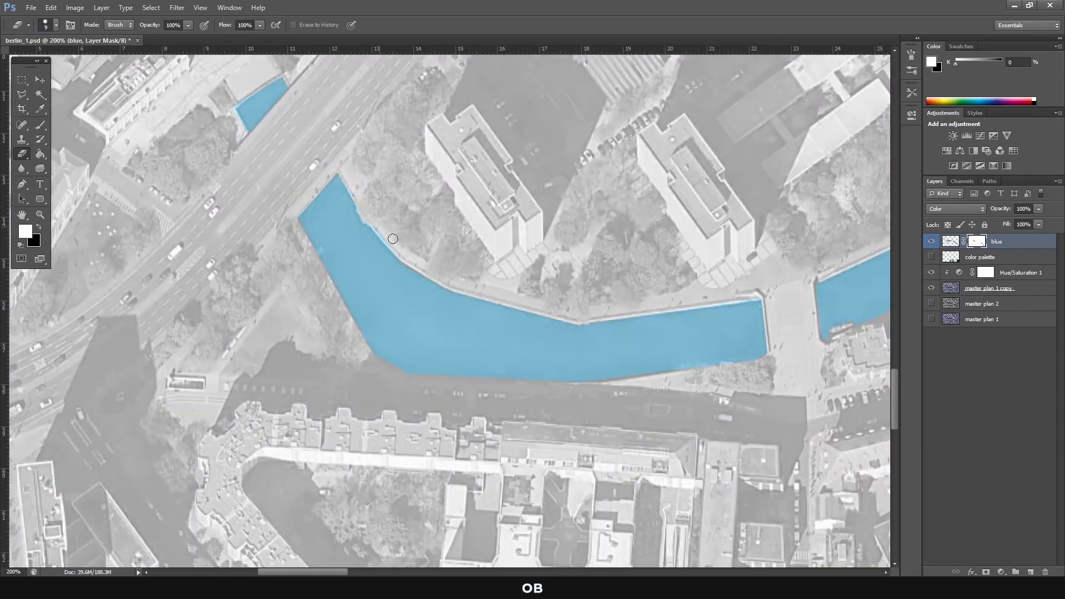
Erase the blue from the boats and bank edge in the western canal at the map's border.
{"action": "scroll", "coordinate": [461, 328], "scroll_direction": "up", "scroll_amount": 11}
{"action": "key", "text": "z"}
{"action": "left_click", "coordinate": [462, 328], "text": "alt"}
{"action": "left_click", "coordinate": [440, 274]}
{"action": "left_click", "coordinate": [440, 273]}
{"action": "key", "text": "e"}
{"action": "scroll", "coordinate": [376, 201], "scroll_direction": "up", "scroll_amount": 1}
{"action": "scroll", "coordinate": [376, 201], "scroll_direction": "up", "scroll_amount": 5}
{"action": "scroll", "coordinate": [475, 231], "scroll_direction": "left", "scroll_amount": 4}
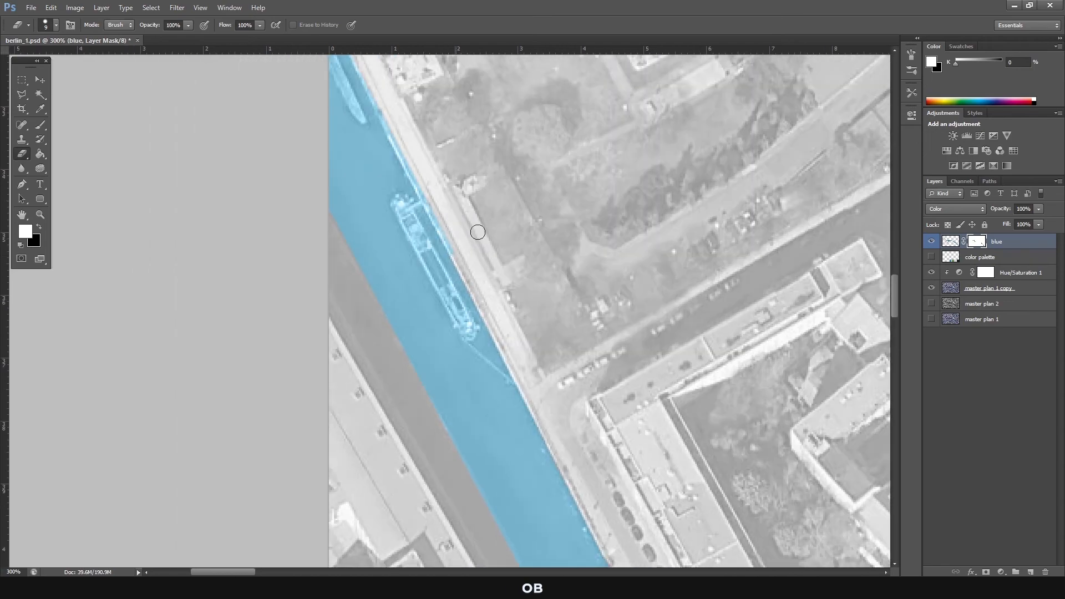
{"action": "scroll", "coordinate": [475, 231], "scroll_direction": "down", "scroll_amount": 2}
{"action": "left_click", "coordinate": [22, 80]}
{"action": "key", "text": "z"}
{"action": "scroll", "coordinate": [430, 238], "scroll_direction": "down", "scroll_amount": 4}
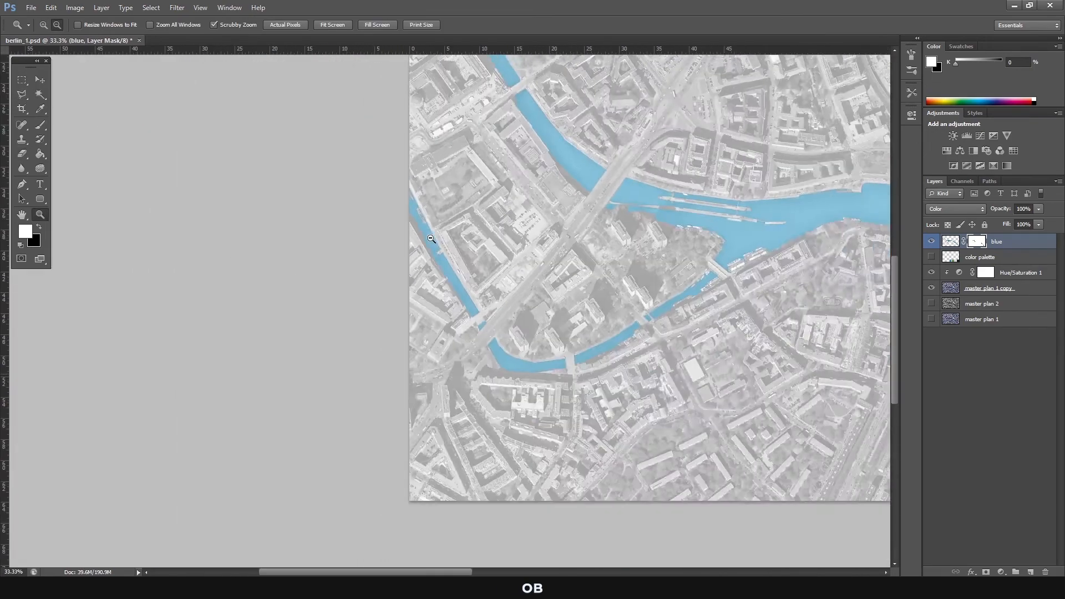
{"action": "key", "text": "m"}
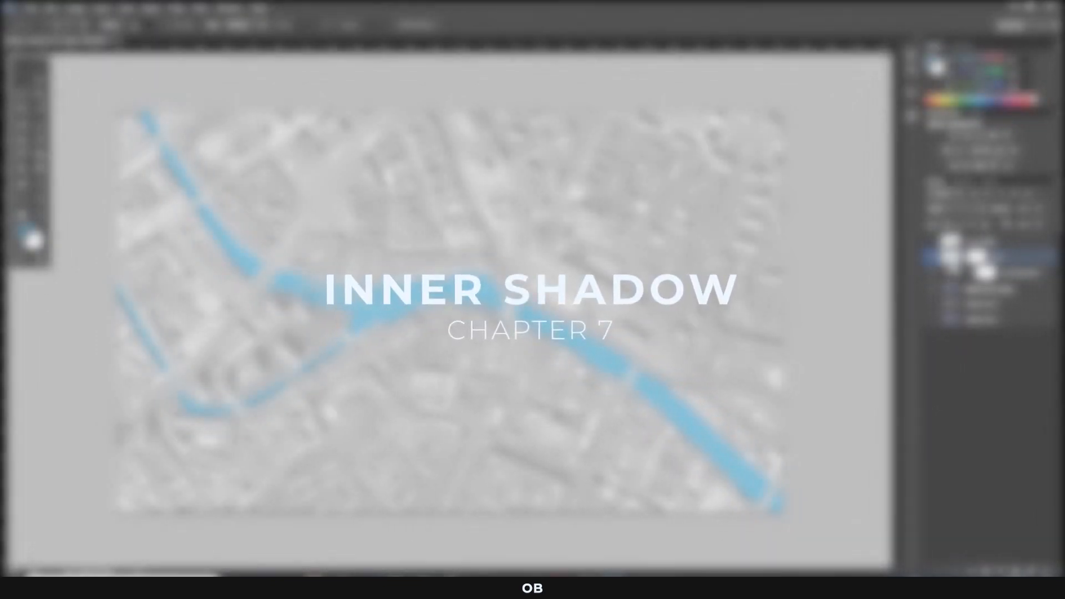
Add a black Multiply Inner Shadow to the blue layer with 50% opacity, 0 px distance and 30 px size.
{"action": "double_click", "coordinate": [952, 258]}
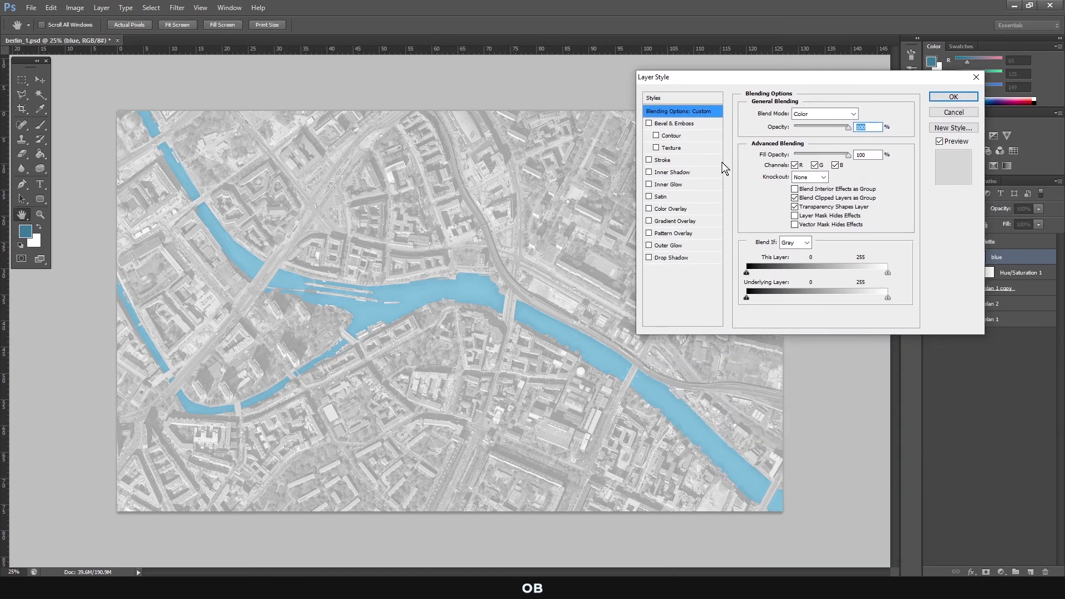
{"action": "left_click", "coordinate": [671, 173]}
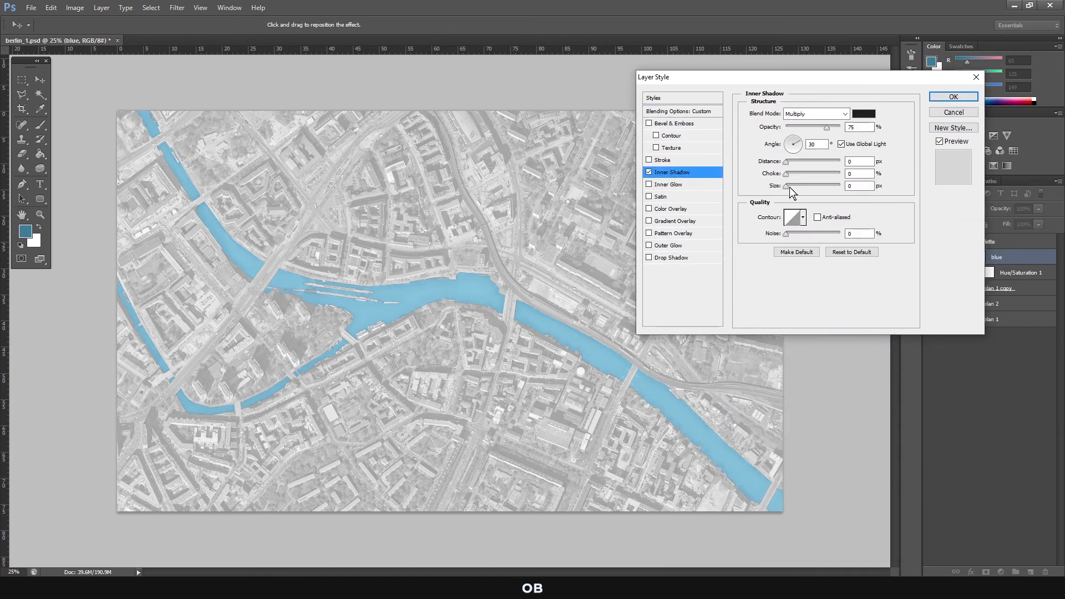
{"action": "left_click_drag", "start_coordinate": [789, 185], "coordinate": [795, 184]}
{"action": "type", "text": "3"}
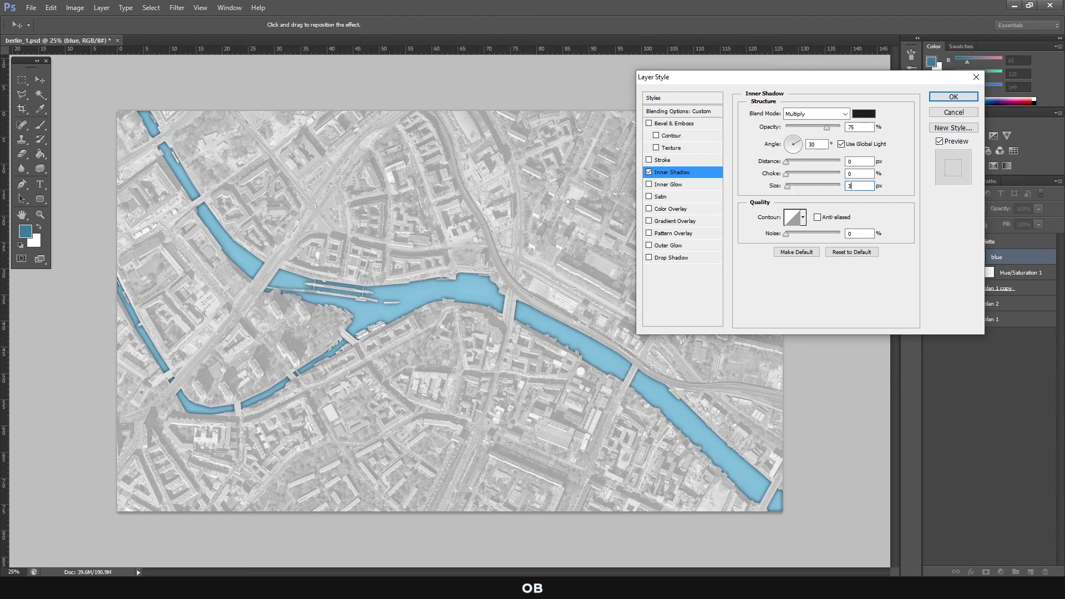
{"action": "left_click_drag", "start_coordinate": [818, 132], "coordinate": [813, 127]}
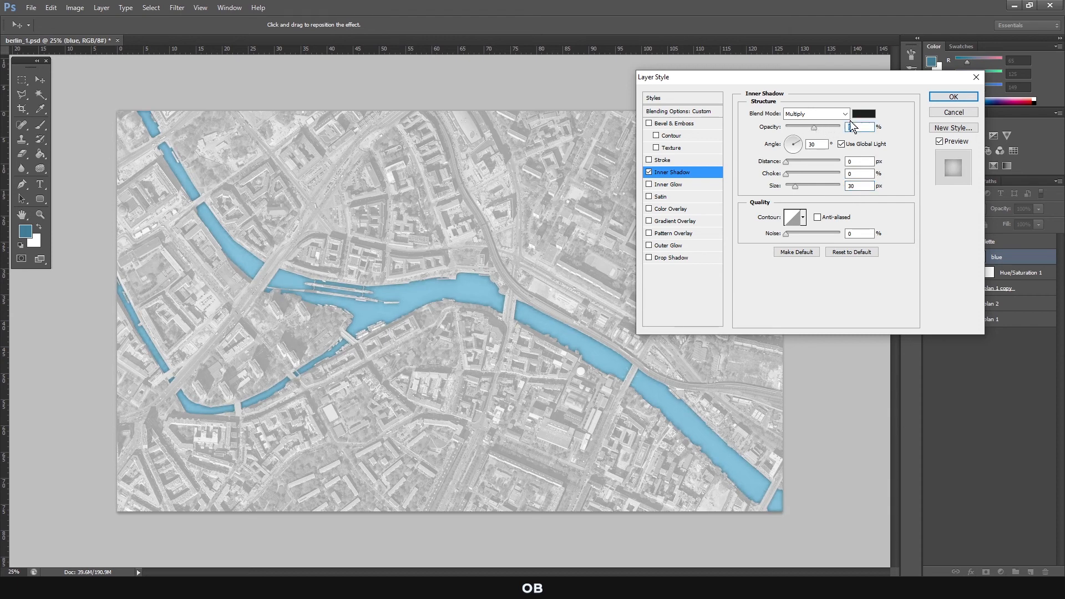
{"action": "left_click", "coordinate": [863, 114]}
{"action": "left_click", "coordinate": [992, 382]}
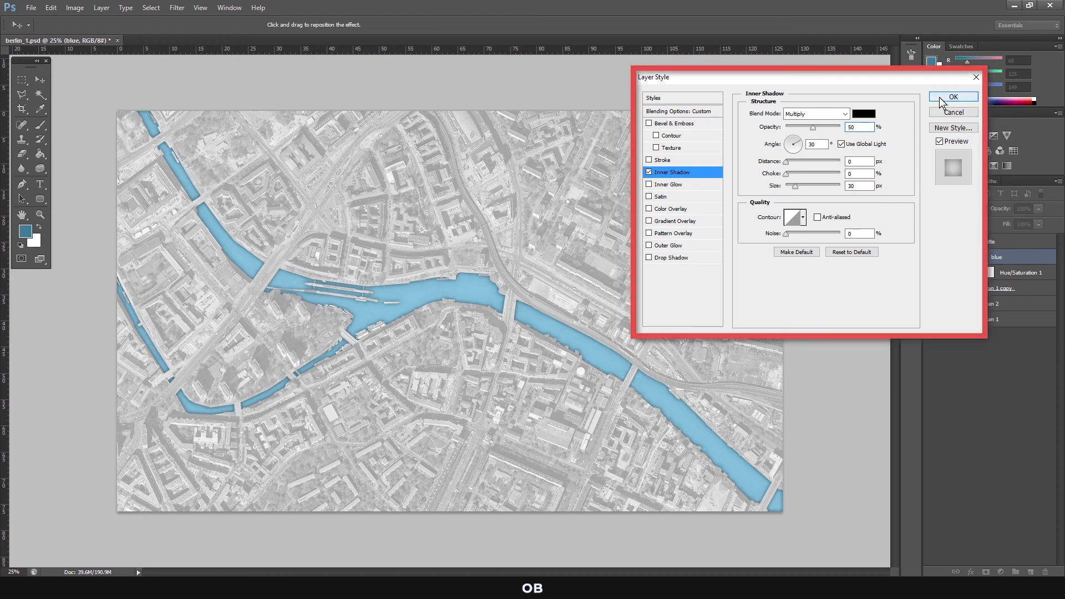
{"action": "left_click", "coordinate": [952, 97]}
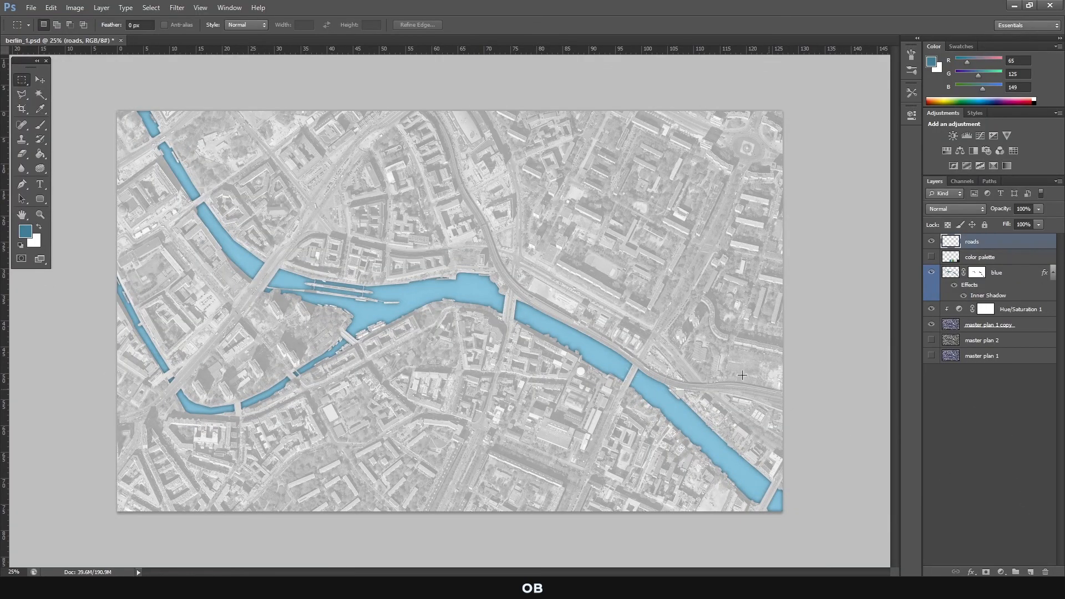
Set the foreground color to white.
{"action": "scroll", "coordinate": [342, 194], "scroll_direction": "up", "scroll_amount": 3}
{"action": "scroll", "coordinate": [286, 234], "scroll_direction": "up", "scroll_amount": 3}
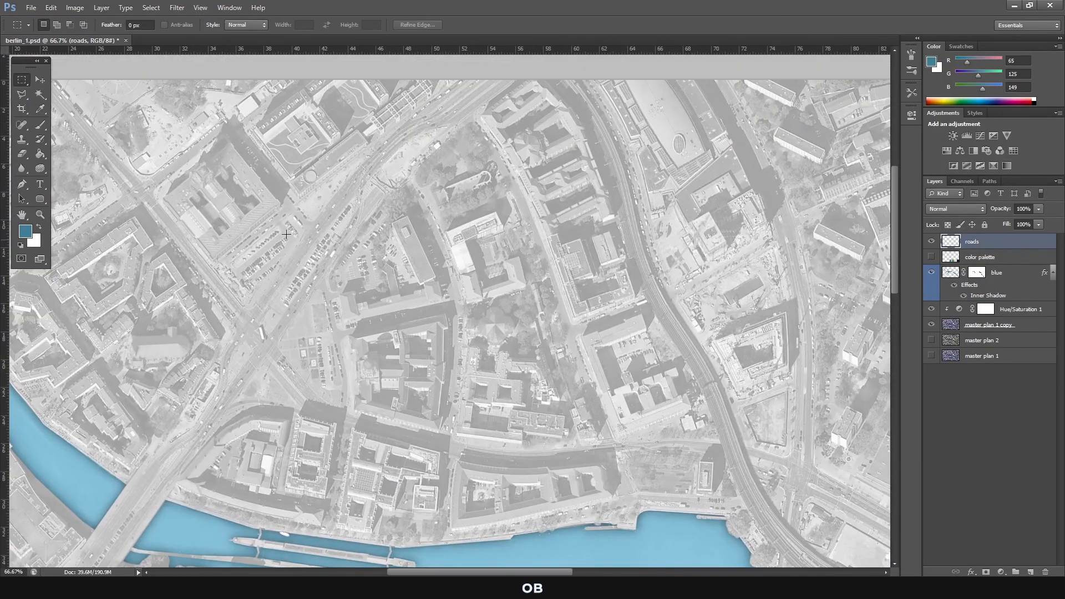
{"action": "left_click", "coordinate": [26, 233]}
{"action": "left_click_drag", "start_coordinate": [754, 504], "coordinate": [724, 381]}
{"action": "left_click", "coordinate": [993, 380]}
Show the master plan 1 layer and move it directly below the roads layer.
{"action": "left_click", "coordinate": [979, 359]}
{"action": "left_click", "coordinate": [931, 355]}
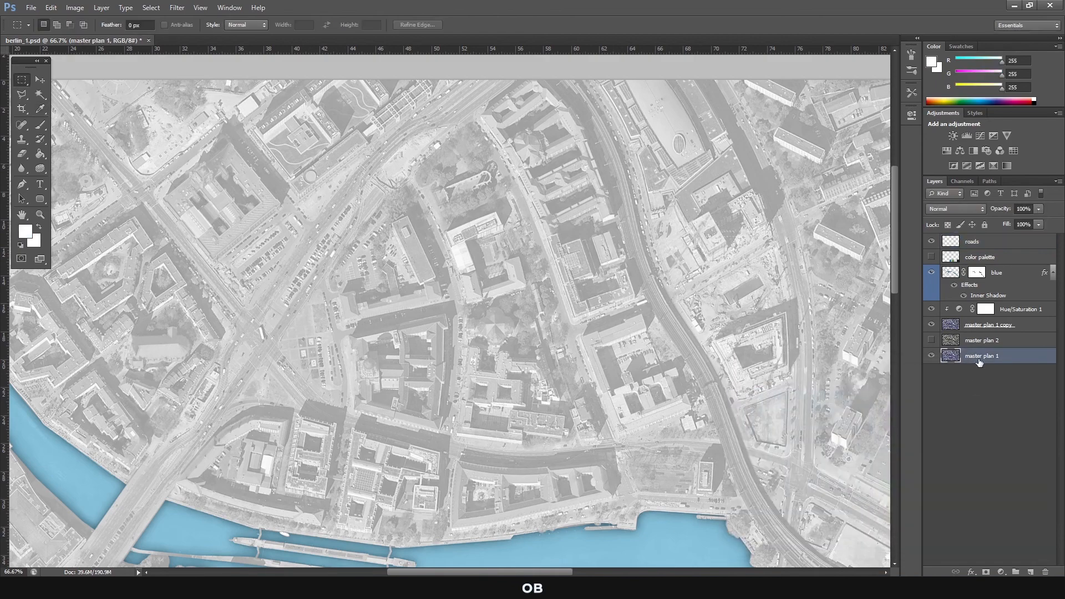
{"action": "left_click_drag", "start_coordinate": [995, 253], "coordinate": [993, 253]}
On the roads layer, paint the curving east–west street north of the river with a hard 43 px brush.
{"action": "left_click", "coordinate": [985, 243]}
{"action": "left_click", "coordinate": [40, 125]}
{"action": "right_click", "coordinate": [486, 220]}
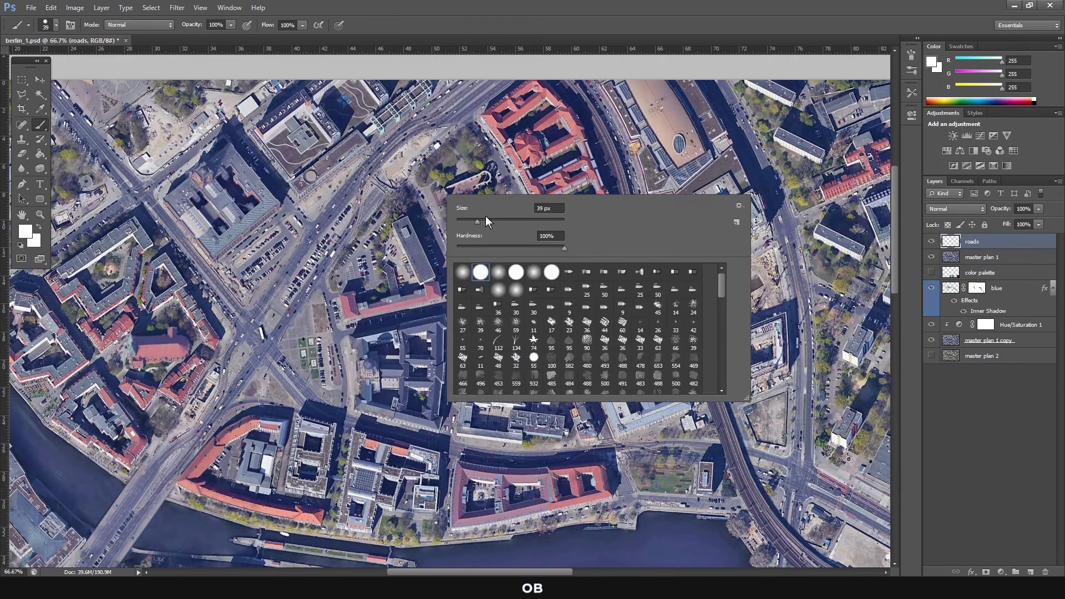
{"action": "left_click_drag", "start_coordinate": [481, 226], "coordinate": [476, 225]}
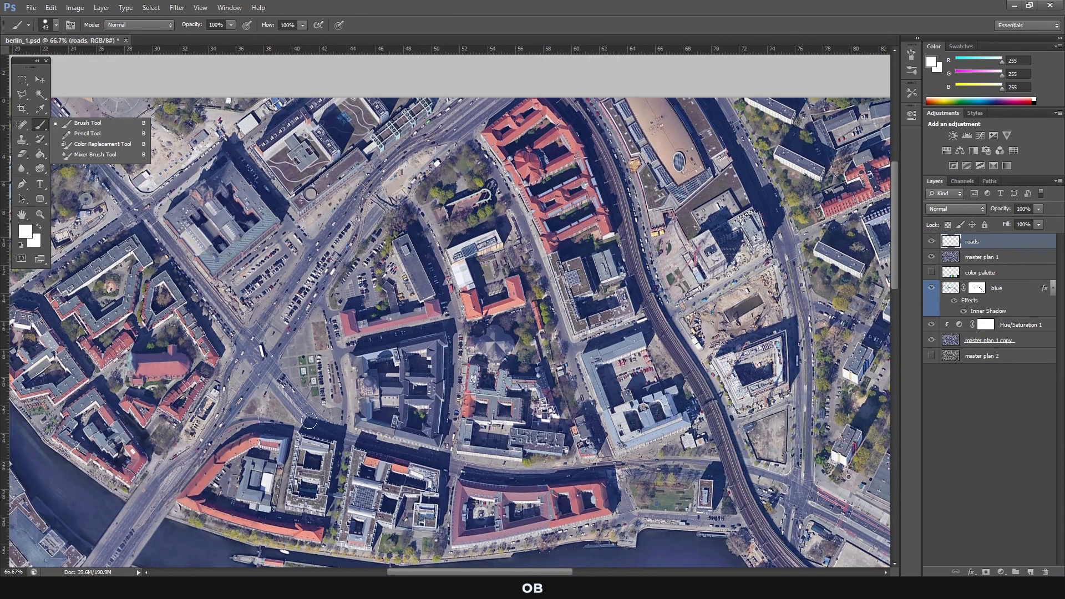
{"action": "left_click", "coordinate": [326, 430]}
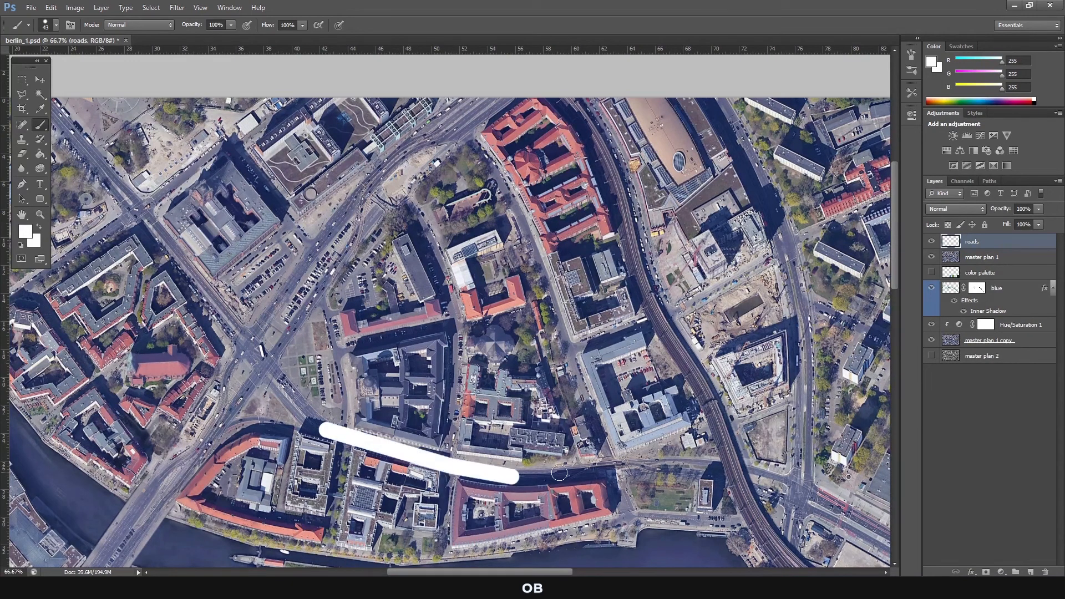
{"action": "left_click_drag", "start_coordinate": [716, 472], "coordinate": [719, 469]}
Paint the north–south street that crosses it, from the riverbank up past the long red-roofed building.
{"action": "scroll", "coordinate": [665, 452], "scroll_direction": "down", "scroll_amount": 3}
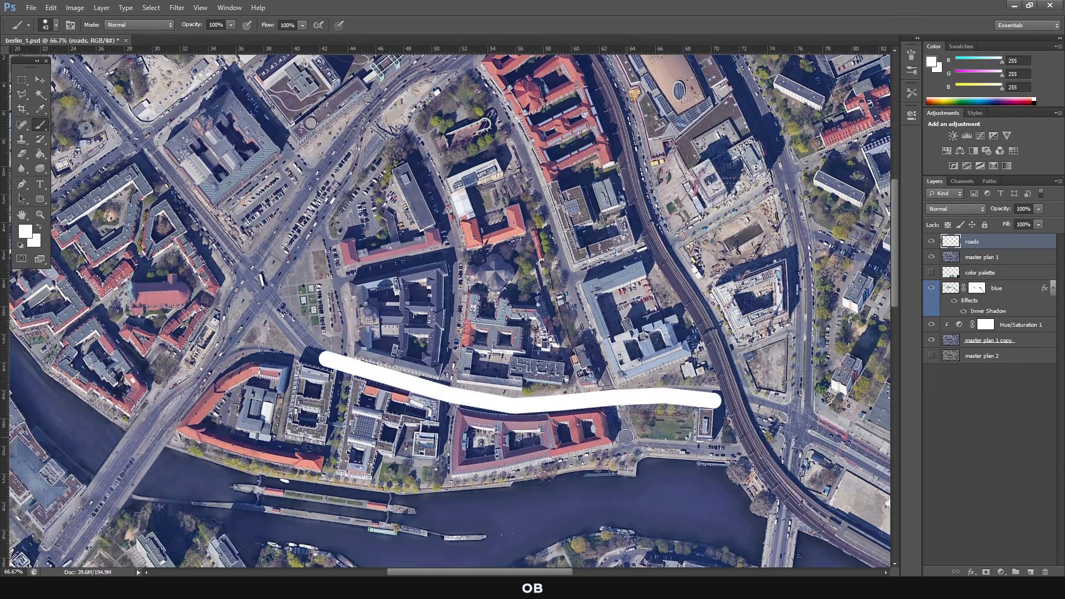
{"action": "left_click_drag", "start_coordinate": [556, 255], "coordinate": [556, 252]}
{"action": "scroll", "coordinate": [544, 244], "scroll_direction": "up", "scroll_amount": 3}
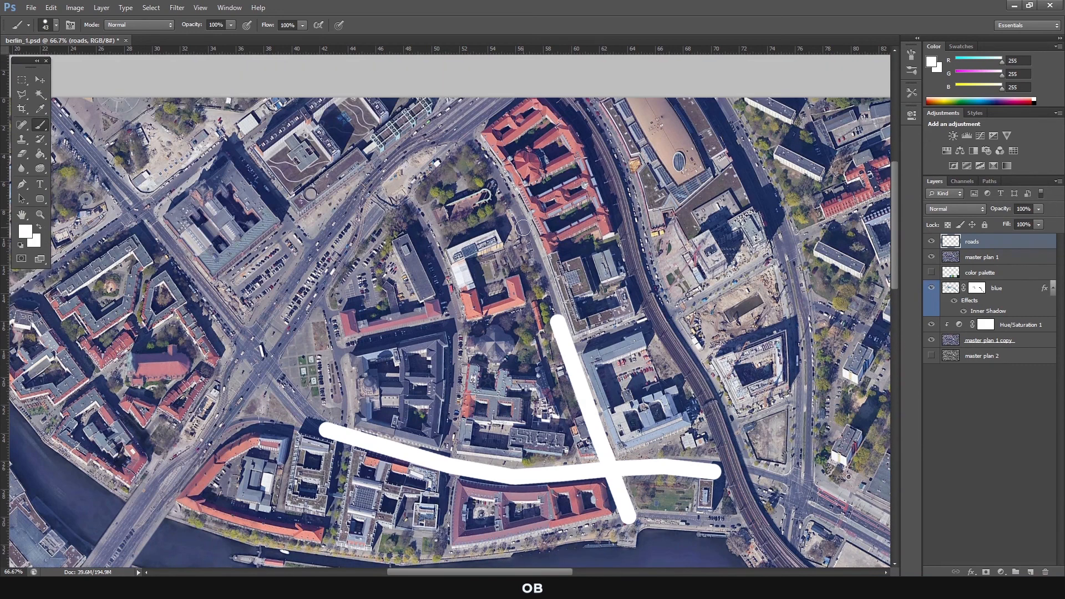
{"action": "left_click", "coordinate": [609, 307], "text": "ctrl"}
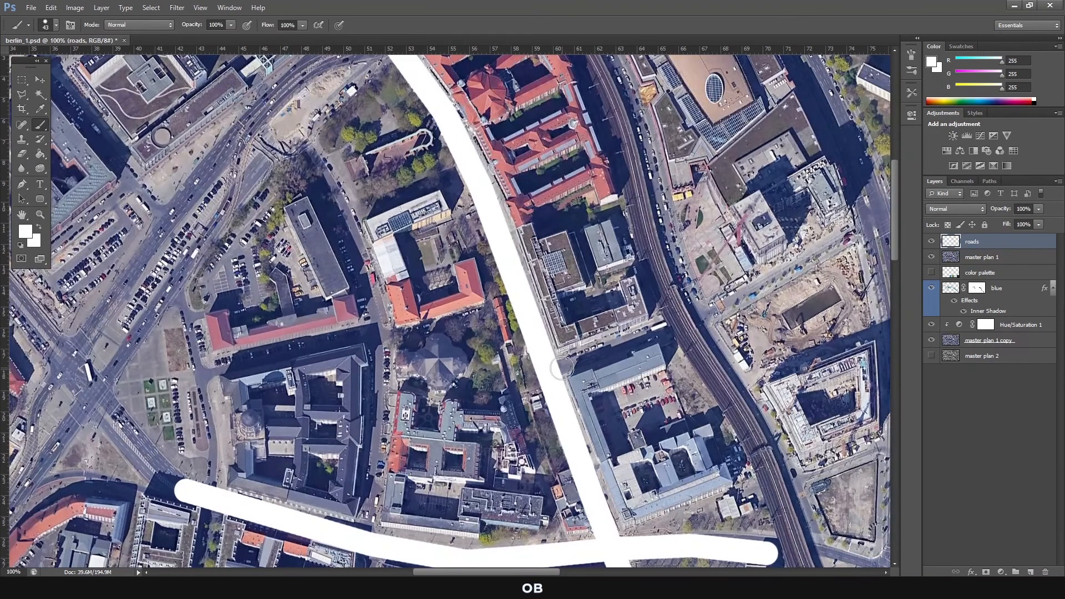
Paint the side street running northeast from it across the railway to the eastern avenue with a 37 px brush.
{"action": "right_click", "coordinate": [557, 370]}
{"action": "scroll", "coordinate": [558, 370], "scroll_direction": "down", "scroll_amount": 6}
{"action": "left_click", "coordinate": [557, 361]}
{"action": "left_click", "coordinate": [690, 327], "text": "shift"}
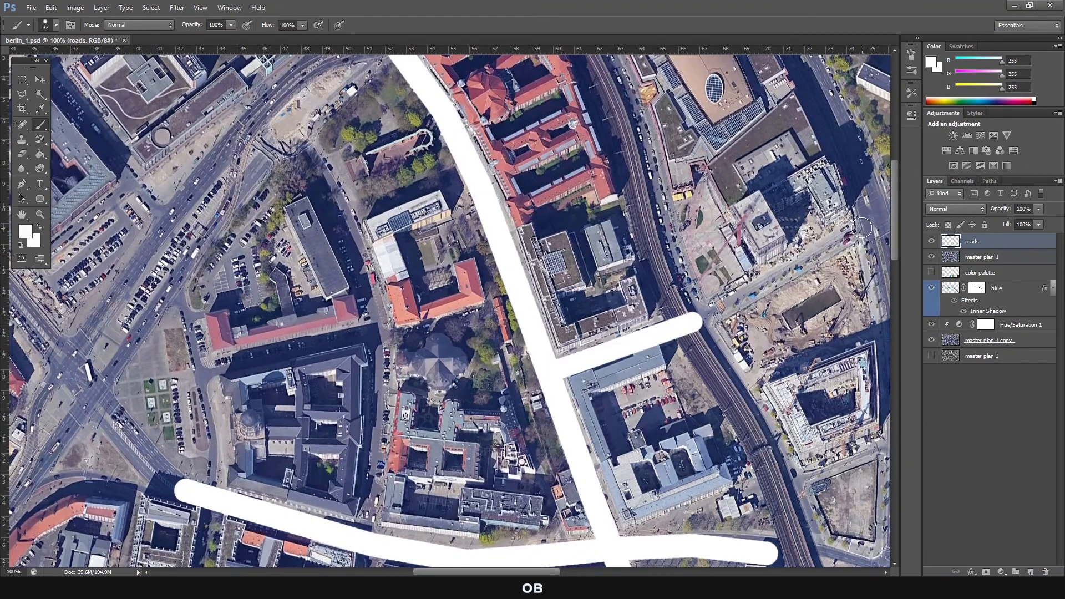
{"action": "left_click", "coordinate": [860, 230], "text": "shift"}
Paint the parallel street west of the domed church, running north from the curving east–west street.
{"action": "scroll", "coordinate": [682, 344], "scroll_direction": "down", "scroll_amount": 1}
{"action": "left_click", "coordinate": [378, 380]}
{"action": "left_click", "coordinate": [366, 502], "text": "shift"}
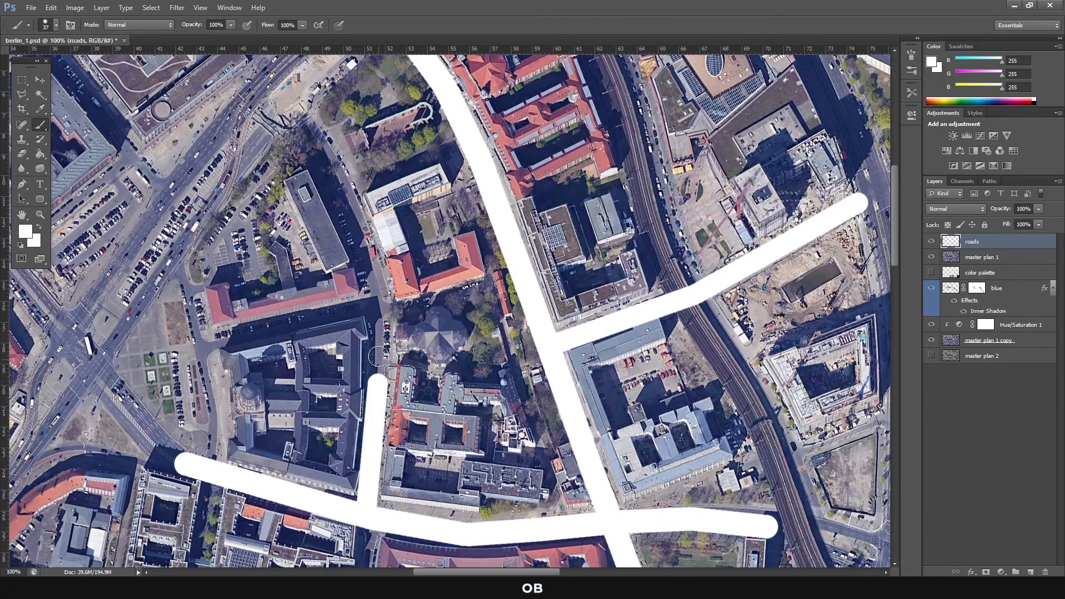
Reduce the brush to 26 px and paint the narrow street running west from it and around the parking area.
{"action": "right_click", "coordinate": [372, 318]}
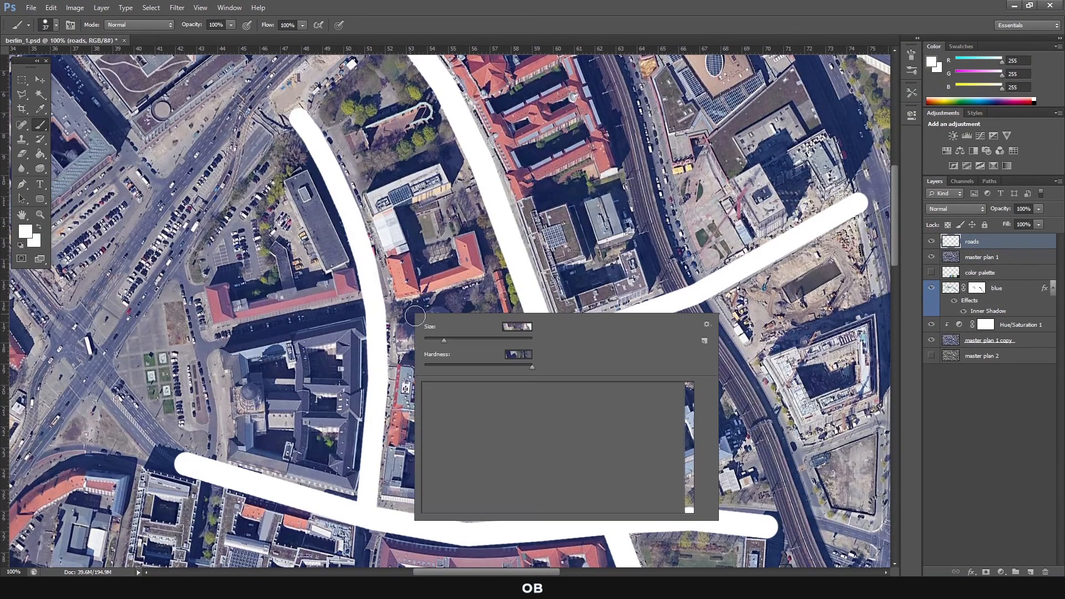
{"action": "scroll", "coordinate": [372, 318], "scroll_direction": "down", "scroll_amount": 11}
{"action": "left_click", "coordinate": [370, 307]}
{"action": "left_click", "coordinate": [202, 346], "text": "shift"}
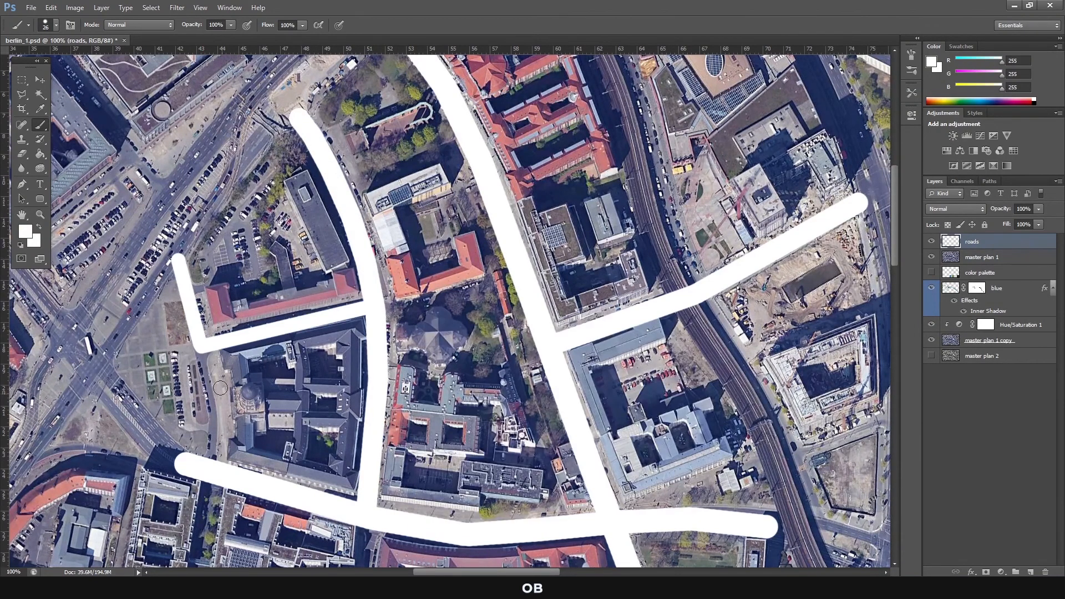
Paint the riverfront street on the north bank westward from the railway, turning north at its western end.
{"action": "left_click", "coordinate": [458, 309], "text": "alt"}
{"action": "left_click", "coordinate": [529, 416]}
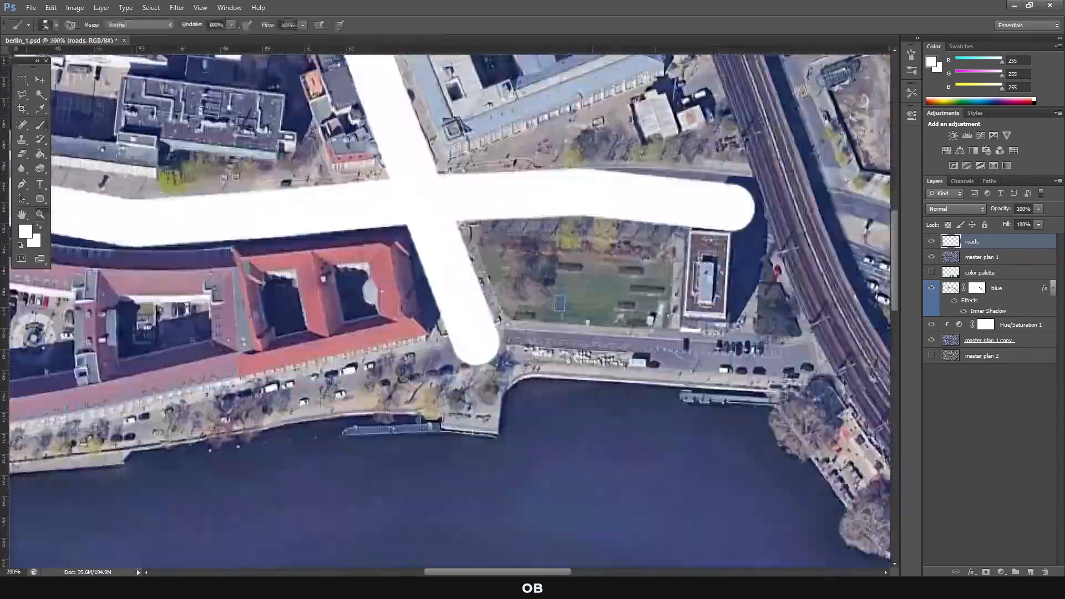
{"action": "left_click", "coordinate": [837, 356]}
{"action": "left_click", "coordinate": [712, 351], "text": "shift"}
{"action": "left_click", "coordinate": [443, 356], "text": "shift"}
{"action": "scroll", "coordinate": [444, 357], "scroll_direction": "left", "scroll_amount": 10}
{"action": "left_click", "coordinate": [762, 415], "text": "shift"}
{"action": "left_click", "coordinate": [535, 442], "text": "shift"}
{"action": "left_click", "coordinate": [526, 200], "text": "shift"}
Enlarge the brush and paint the wide eastern avenue from the map's upper edge down across the river bridge.
{"action": "scroll", "coordinate": [470, 307], "scroll_direction": "down", "scroll_amount": 5}
{"action": "scroll", "coordinate": [638, 166], "scroll_direction": "up", "scroll_amount": 3}
{"action": "right_click", "coordinate": [526, 193]}
{"action": "left_click_drag", "start_coordinate": [555, 221], "coordinate": [565, 221]}
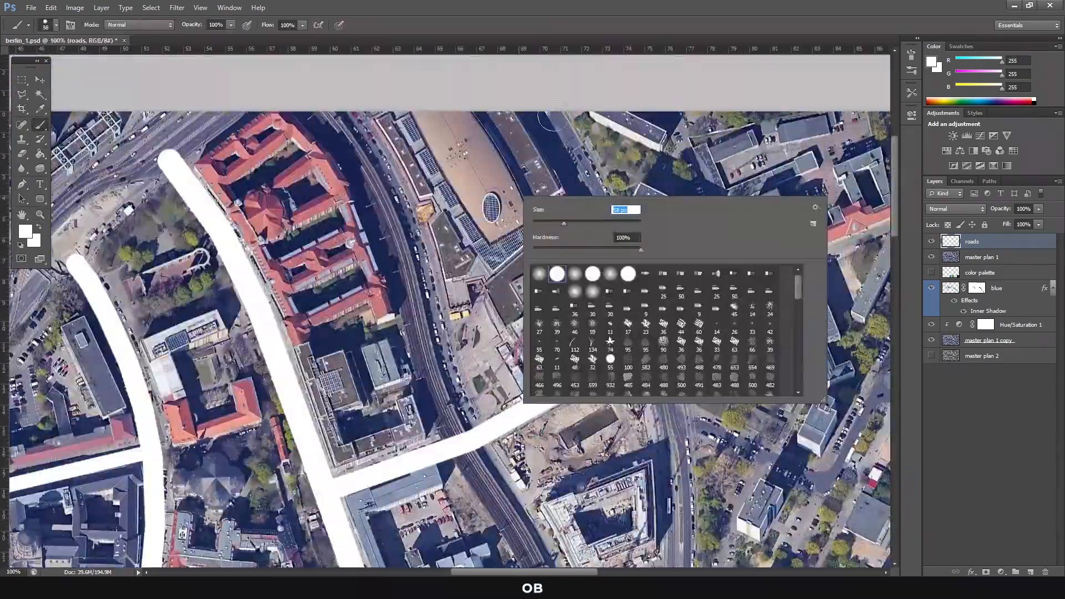
{"action": "left_click", "coordinate": [537, 121]}
{"action": "left_click", "coordinate": [667, 378], "text": "shift"}
{"action": "left_click", "coordinate": [645, 475], "text": "shift"}
{"action": "scroll", "coordinate": [650, 344], "scroll_direction": "down", "scroll_amount": 9}
{"action": "left_click", "coordinate": [633, 260], "text": "shift"}
Reduce the brush to 31 px and paint the street continuing southwest from the bridge.
{"action": "right_click", "coordinate": [675, 329]}
{"action": "left_click_drag", "start_coordinate": [712, 359], "coordinate": [704, 358]}
{"action": "left_click", "coordinate": [639, 258]}
{"action": "left_click", "coordinate": [587, 376], "text": "shift"}
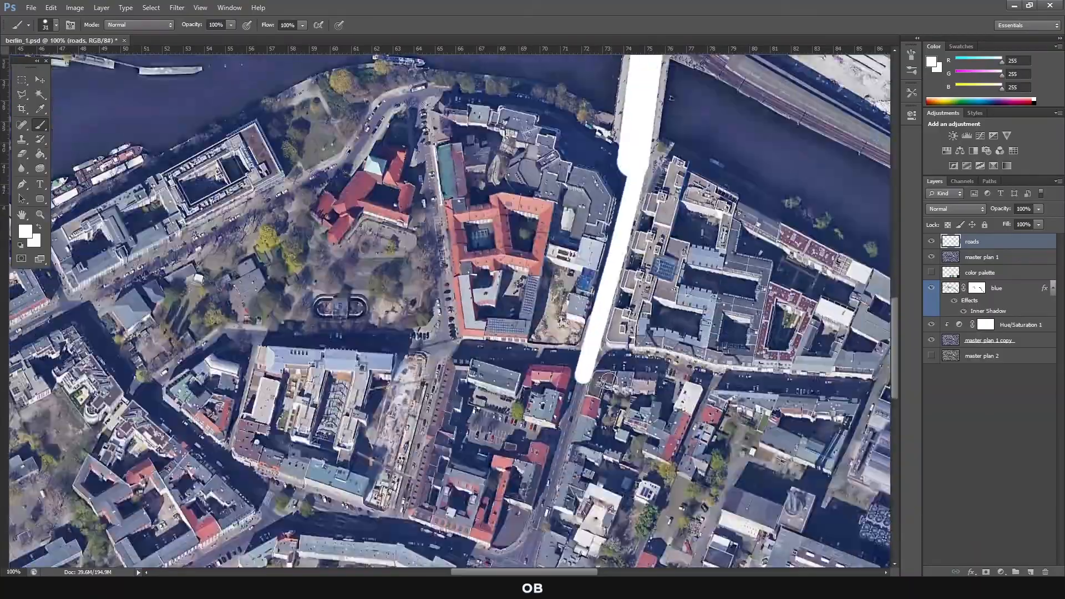
{"action": "left_click", "coordinate": [416, 392], "text": "shift"}
Paint the south bank street westward from the bridge, following the river and the canal.
{"action": "scroll", "coordinate": [653, 266], "scroll_direction": "up", "scroll_amount": 20}
{"action": "left_click", "coordinate": [619, 253]}
{"action": "left_click", "coordinate": [561, 193], "text": "shift"}
{"action": "left_click", "coordinate": [420, 174], "text": "shift"}
{"action": "left_click", "coordinate": [85, 381], "text": "shift"}
{"action": "left_click_drag", "start_coordinate": [478, 572], "coordinate": [339, 573]}
{"action": "left_click", "coordinate": [640, 281], "text": "shift"}
{"action": "left_click", "coordinate": [169, 381], "text": "shift"}
Continue the avenue southwest to the map's lower edge and paint the diagonal streets in the southwest corner.
{"action": "scroll", "coordinate": [488, 333], "scroll_direction": "down", "scroll_amount": 5}
{"action": "left_click", "coordinate": [481, 228], "text": "shift"}
{"action": "left_click", "coordinate": [445, 237], "text": "shift"}
{"action": "left_click_drag", "start_coordinate": [448, 574], "coordinate": [370, 571]}
{"action": "scroll", "coordinate": [490, 267], "scroll_direction": "down", "scroll_amount": 5}
{"action": "left_click", "coordinate": [694, 442], "text": "shift"}
Paint the street from the lower edge north to the riverfront street and the wider road near the western edge.
{"action": "right_click", "coordinate": [666, 352]}
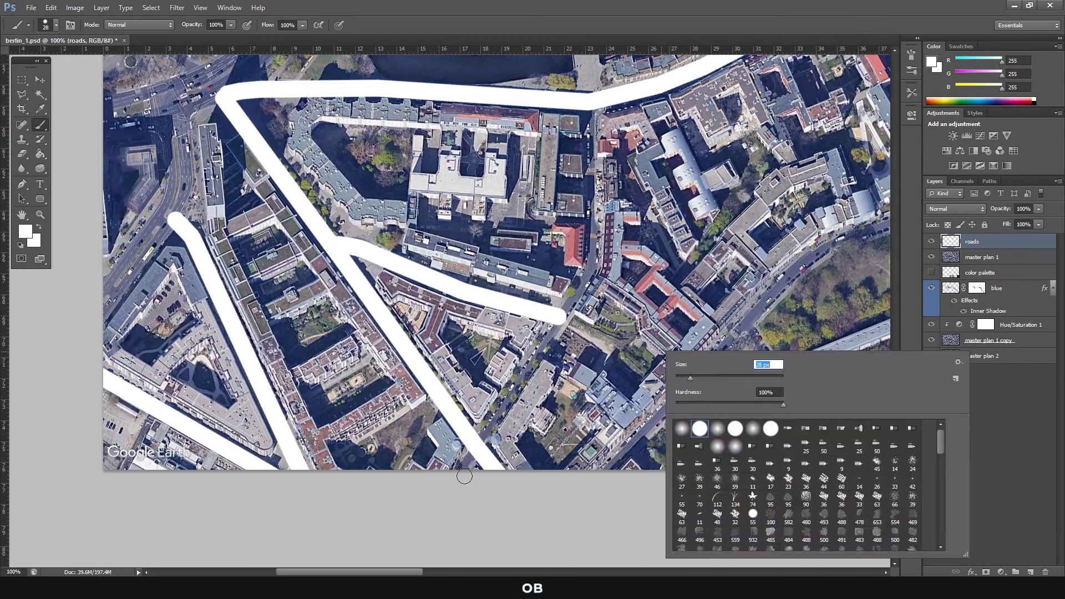
{"action": "left_click", "coordinate": [463, 476]}
{"action": "left_click", "coordinate": [591, 272], "text": "shift"}
{"action": "scroll", "coordinate": [591, 222], "scroll_direction": "up", "scroll_amount": 7}
{"action": "right_click", "coordinate": [221, 333]}
{"action": "left_click", "coordinate": [100, 437]}
{"action": "left_click", "coordinate": [147, 386], "text": "shift"}
{"action": "scroll", "coordinate": [332, 333], "scroll_direction": "right", "scroll_amount": 5}
{"action": "scroll", "coordinate": [332, 333], "scroll_direction": "down", "scroll_amount": 3}
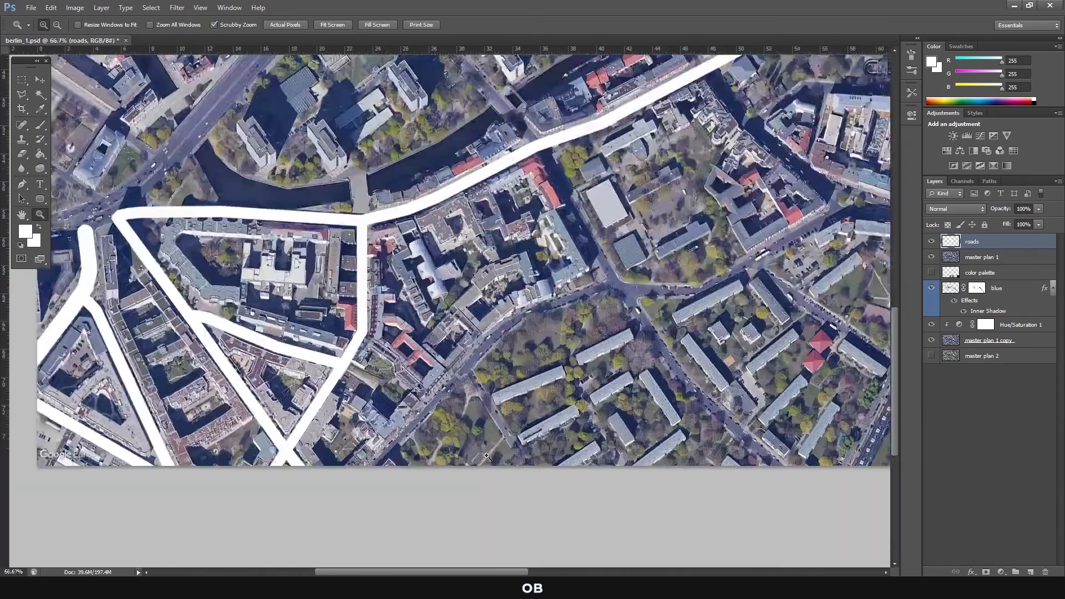
With a 28 px brush, paint the curved street south of the riverfront blocks, its short southern branch and the diagonal street crossing it.
{"action": "key", "text": "bracketleft"}
{"action": "key", "text": "bracketleft"}
{"action": "key", "text": "bracketleft"}
{"action": "key", "text": "bracketleft"}
{"action": "left_click", "coordinate": [555, 473], "text": "shift"}
{"action": "scroll", "coordinate": [555, 388], "scroll_direction": "right", "scroll_amount": 5}
{"action": "right_click", "coordinate": [526, 366]}
{"action": "left_click", "coordinate": [551, 399]}
{"action": "left_click", "coordinate": [577, 479]}
{"action": "left_click", "coordinate": [366, 148], "text": "shift"}
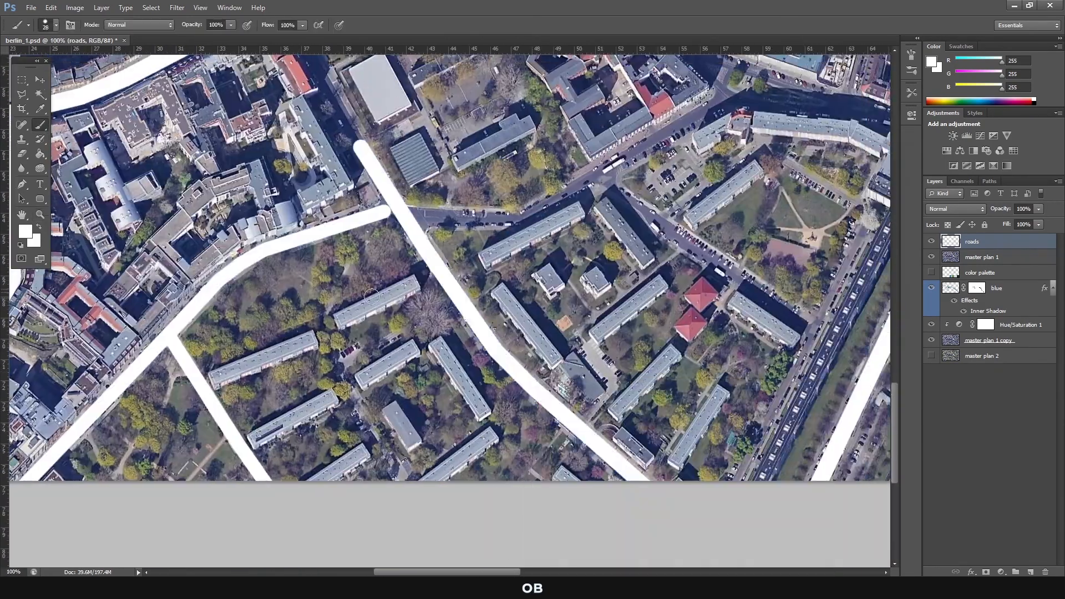
Continue the diagonal street northwest across the canal and start a street eastward from its junction with the curved street.
{"action": "scroll", "coordinate": [363, 221], "scroll_direction": "up", "scroll_amount": 5}
{"action": "left_click", "coordinate": [295, 212], "text": "shift"}
{"action": "left_click", "coordinate": [268, 118], "text": "shift"}
{"action": "scroll", "coordinate": [333, 222], "scroll_direction": "right", "scroll_amount": 5}
{"action": "scroll", "coordinate": [388, 333], "scroll_direction": "down", "scroll_amount": 5}
{"action": "left_click", "coordinate": [425, 375]}
{"action": "left_click", "coordinate": [542, 385], "text": "shift"}
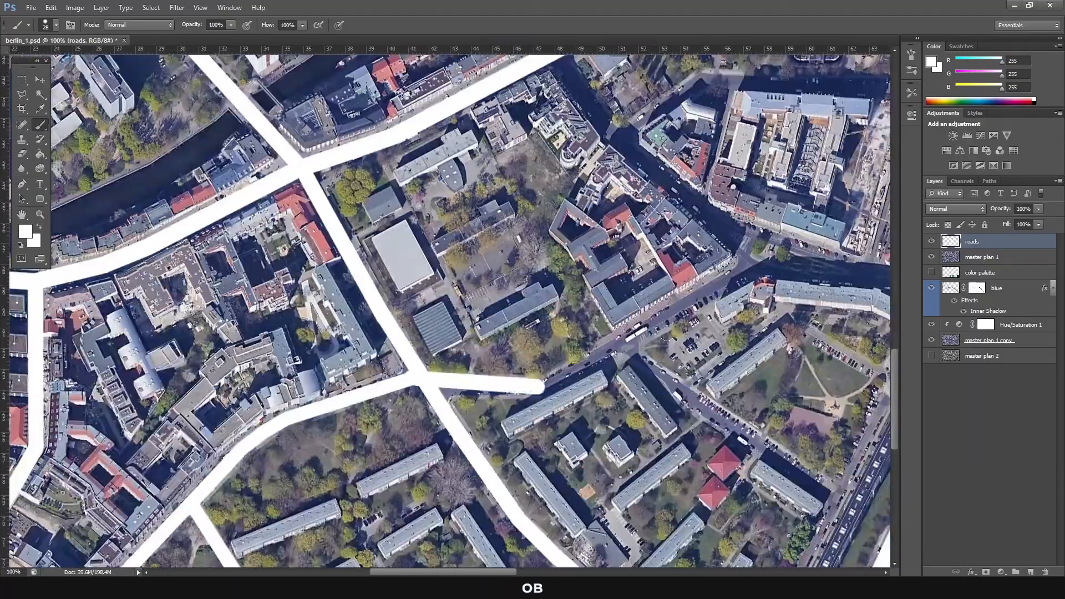
Extend the eastward street northeast past the apartment blocks and paint the branch and looping streets around the southern housing.
{"action": "scroll", "coordinate": [532, 361], "scroll_direction": "right", "scroll_amount": 6}
{"action": "scroll", "coordinate": [499, 305], "scroll_direction": "down", "scroll_amount": 2}
{"action": "left_click", "coordinate": [477, 162], "text": "shift"}
{"action": "left_click", "coordinate": [410, 280]}
{"action": "left_click", "coordinate": [510, 216], "text": "shift"}
{"action": "left_click", "coordinate": [615, 279], "text": "shift"}
{"action": "scroll", "coordinate": [583, 360], "scroll_direction": "down", "scroll_amount": 2}
{"action": "left_click", "coordinate": [494, 432], "text": "shift"}
{"action": "scroll", "coordinate": [610, 360], "scroll_direction": "up", "scroll_amount": 6}
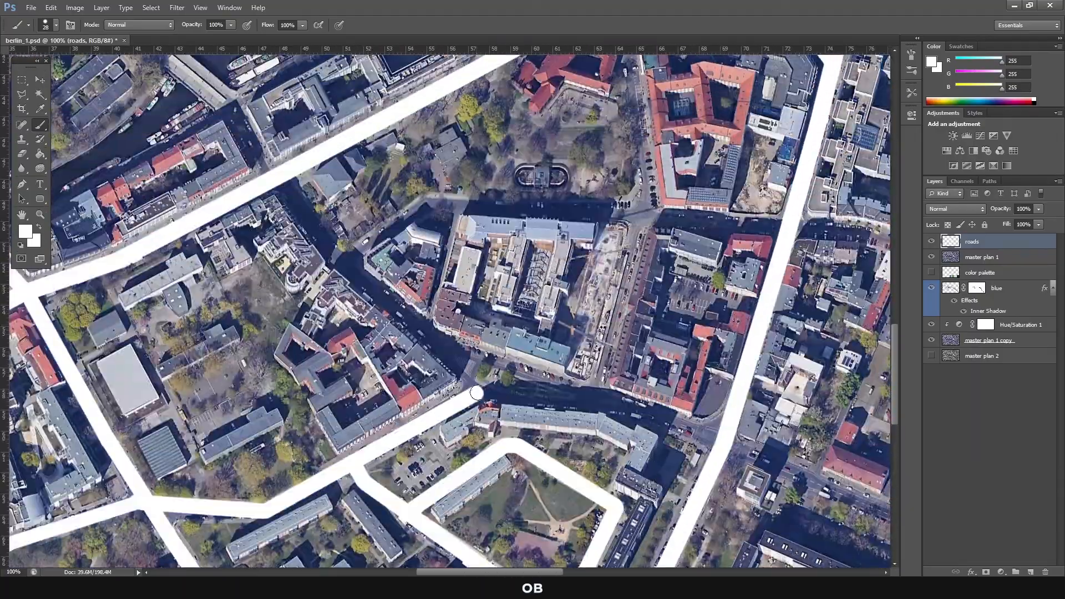
Connect the street to the avenue and paint the streets around the building block south of the park.
{"action": "left_click", "coordinate": [609, 405], "text": "shift"}
{"action": "scroll", "coordinate": [582, 377], "scroll_direction": "up", "scroll_amount": 3}
{"action": "right_click", "coordinate": [555, 366]}
{"action": "left_click", "coordinate": [588, 393]}
{"action": "left_click", "coordinate": [472, 450]}
{"action": "left_click", "coordinate": [278, 244], "text": "shift"}
{"action": "right_click", "coordinate": [519, 317]}
{"action": "left_click", "coordinate": [552, 344]}
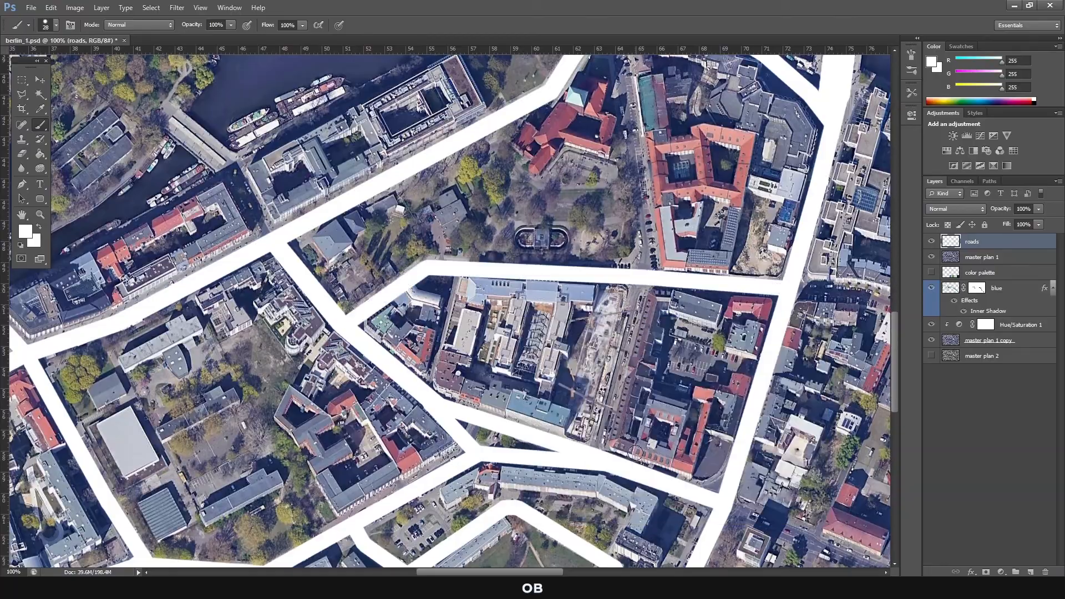
Paint the street east of the avenue toward the river and the long street southeast from the avenue's lower junction.
{"action": "left_click", "coordinate": [310, 68]}
{"action": "left_click", "coordinate": [332, 328], "text": "shift"}
{"action": "left_click_drag", "start_coordinate": [532, 571], "coordinate": [649, 571]}
{"action": "left_click", "coordinate": [290, 388], "text": "shift"}
{"action": "left_click", "coordinate": [766, 264], "text": "shift"}
{"action": "scroll", "coordinate": [610, 332], "scroll_direction": "down", "scroll_amount": 5}
{"action": "left_click", "coordinate": [838, 434], "text": "shift"}
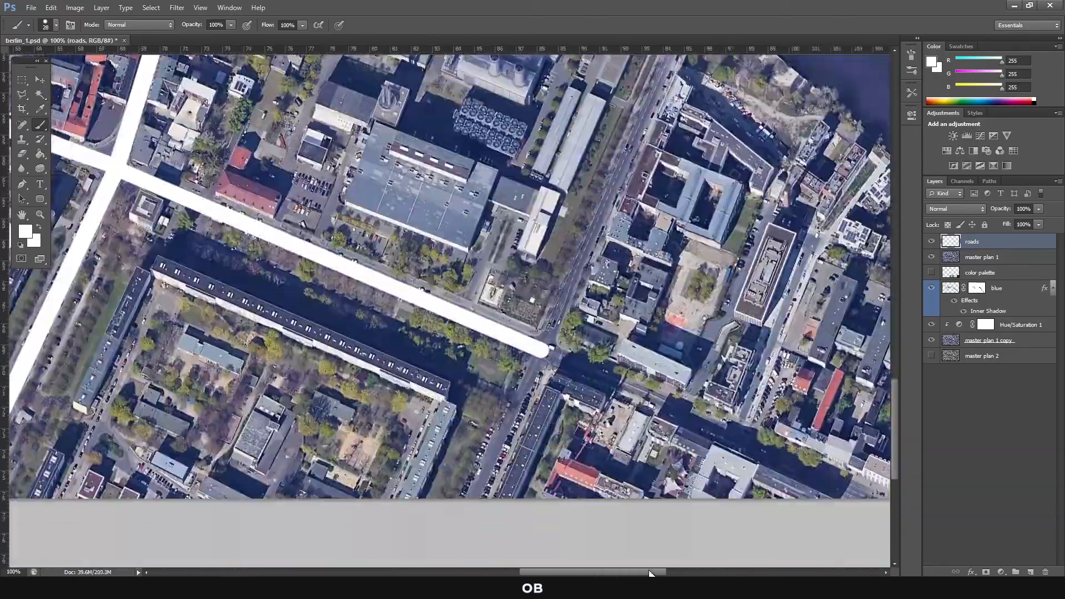
Extend the long street to the lower edge and paint the crossing road northeast over the eastern river bridge to the intersection.
{"action": "left_click", "coordinate": [855, 442], "text": "shift"}
{"action": "scroll", "coordinate": [599, 360], "scroll_direction": "up", "scroll_amount": 4}
{"action": "left_click", "coordinate": [599, 344], "text": "shift"}
{"action": "scroll", "coordinate": [599, 333], "scroll_direction": "up", "scroll_amount": 5}
{"action": "left_click", "coordinate": [475, 368], "text": "shift"}
{"action": "left_click", "coordinate": [539, 304], "text": "shift"}
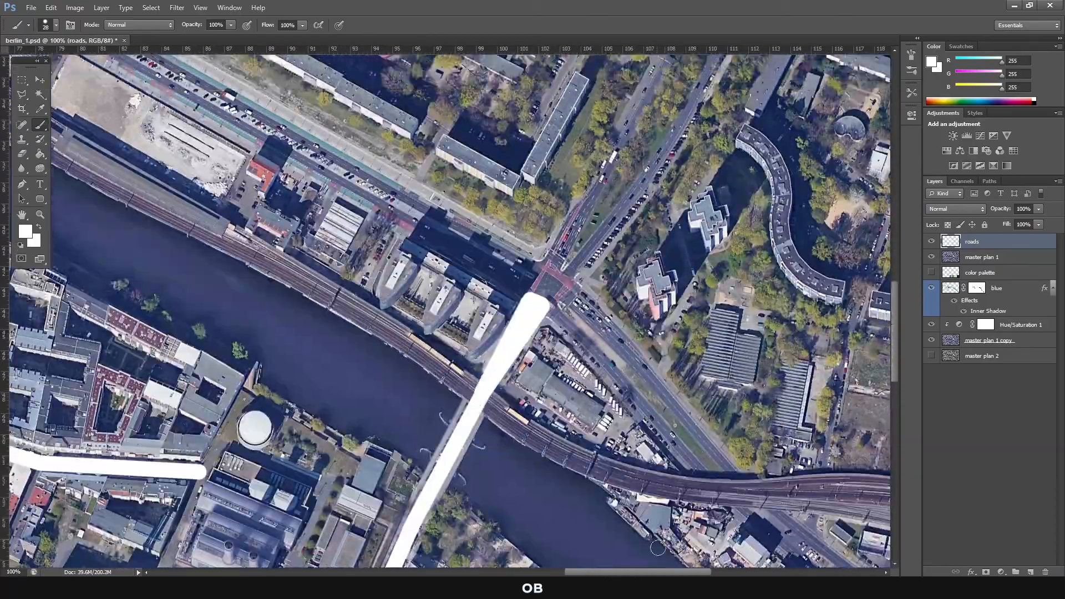
Paint two parallel carriageways southeast from the intersection to the map's eastern edge, plus the short road crossing the river there.
{"action": "left_click", "coordinate": [603, 361], "text": "shift"}
{"action": "scroll", "coordinate": [603, 361], "scroll_direction": "down", "scroll_amount": 3}
{"action": "left_click", "coordinate": [560, 327], "text": "shift"}
{"action": "left_click_drag", "start_coordinate": [666, 572], "coordinate": [716, 572]}
{"action": "left_click", "coordinate": [604, 340], "text": "shift"}
{"action": "left_click", "coordinate": [503, 506], "text": "shift"}
{"action": "scroll", "coordinate": [670, 398], "scroll_direction": "up", "scroll_amount": 3}
{"action": "left_click", "coordinate": [535, 185], "text": "shift"}
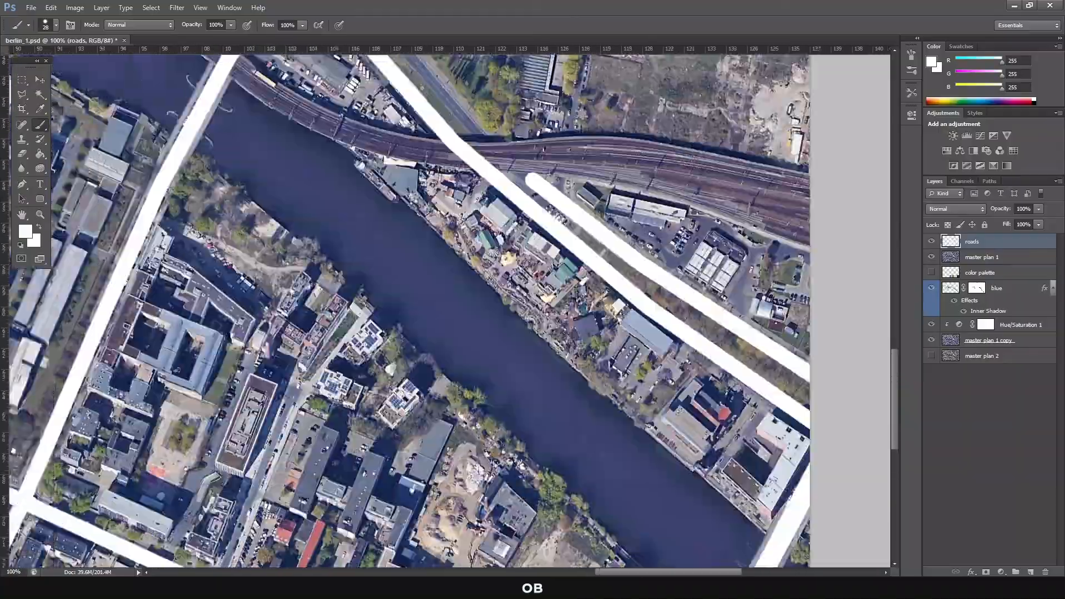
{"action": "left_click", "coordinate": [394, 365], "text": "shift"}
Paint the boulevard's two parallel carriageways running northeast from the intersection beyond the river bridge.
{"action": "scroll", "coordinate": [505, 312], "scroll_direction": "up", "scroll_amount": 5}
{"action": "scroll", "coordinate": [505, 311], "scroll_direction": "up", "scroll_amount": 6}
{"action": "left_click", "coordinate": [503, 361], "text": "shift"}
{"action": "scroll", "coordinate": [555, 333], "scroll_direction": "up", "scroll_amount": 7}
{"action": "left_click", "coordinate": [694, 230], "text": "shift"}
{"action": "scroll", "coordinate": [686, 221], "scroll_direction": "down", "scroll_amount": 10}
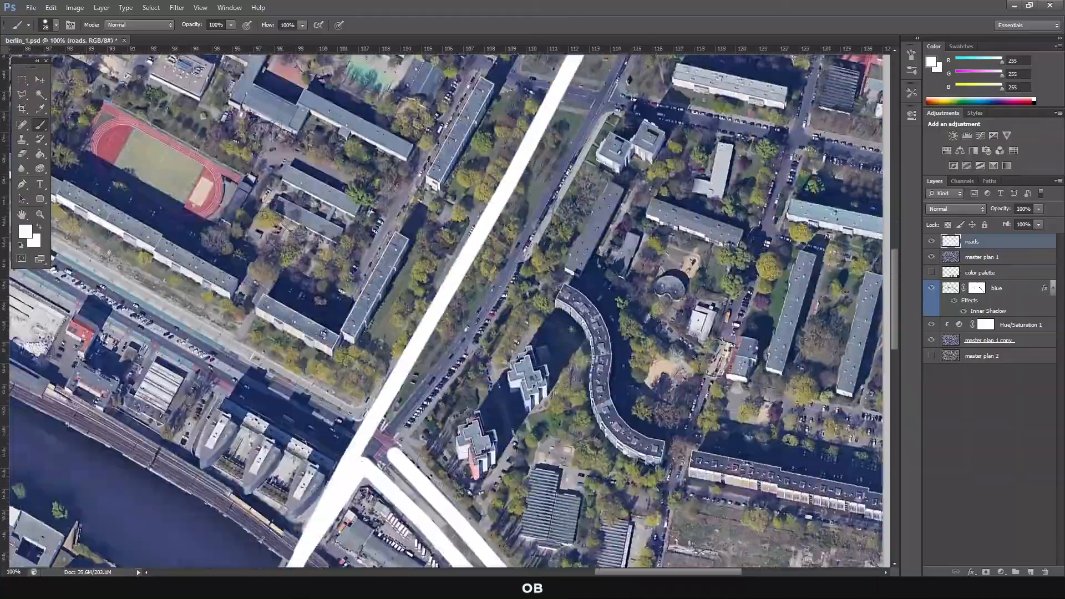
{"action": "left_click", "coordinate": [393, 477]}
{"action": "scroll", "coordinate": [605, 167], "scroll_direction": "up", "scroll_amount": 8}
{"action": "left_click", "coordinate": [671, 350], "text": "shift"}
{"action": "left_click", "coordinate": [721, 166], "text": "shift"}
Set the brush to 33 px and paint the cross street from the map's eastern edge over both boulevard carriageways.
{"action": "scroll", "coordinate": [665, 310], "scroll_direction": "down", "scroll_amount": 8}
{"action": "scroll", "coordinate": [665, 311], "scroll_direction": "right", "scroll_amount": 5}
{"action": "right_click", "coordinate": [689, 326]}
{"action": "left_click", "coordinate": [720, 361]}
{"action": "left_click", "coordinate": [727, 357]}
{"action": "left_click", "coordinate": [353, 281], "text": "shift"}
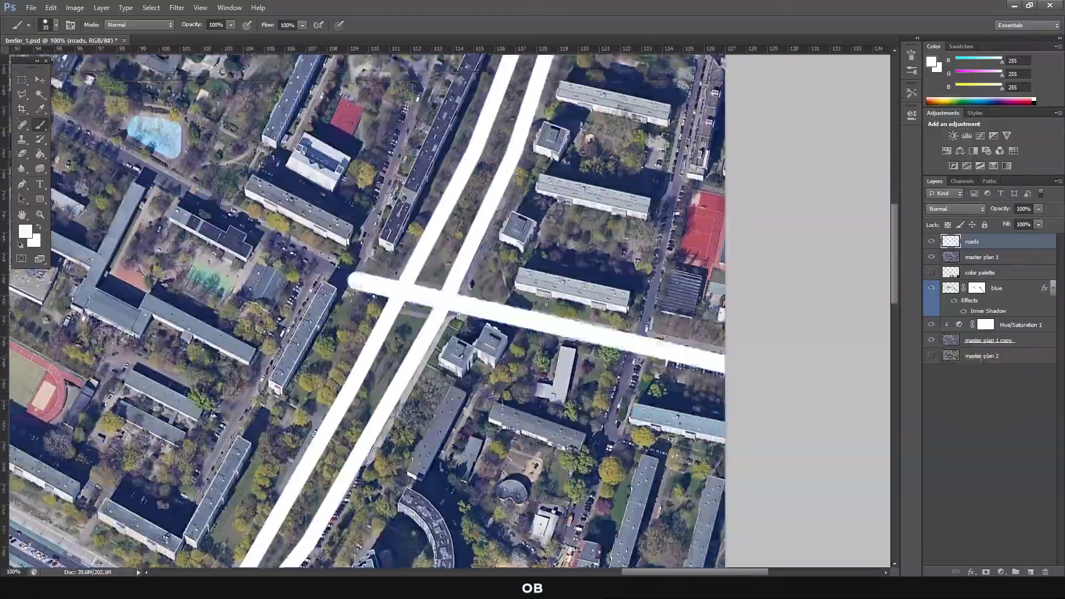
Continue the cross street northwest through the housing area and link it to the wide avenue.
{"action": "scroll", "coordinate": [501, 281], "scroll_direction": "left", "scroll_amount": 12}
{"action": "left_click", "coordinate": [581, 305], "text": "shift"}
{"action": "left_click", "coordinate": [261, 152], "text": "shift"}
{"action": "left_click", "coordinate": [204, 231], "text": "shift"}
{"action": "left_click", "coordinate": [83, 178], "text": "shift"}
{"action": "left_click", "coordinate": [64, 178], "text": "shift"}
Paint the street from the cross street's western bend northeast to the map's upper edge.
{"action": "scroll", "coordinate": [261, 232], "scroll_direction": "up", "scroll_amount": 6}
{"action": "left_click", "coordinate": [261, 408]}
{"action": "left_click", "coordinate": [397, 120], "text": "shift"}
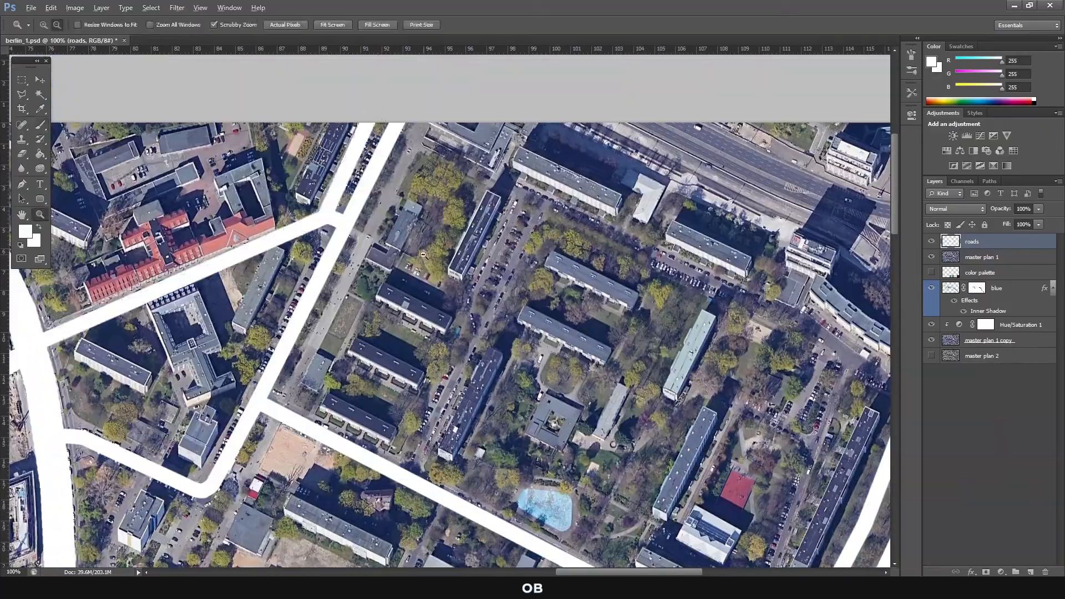
Set the brush to 27 px and paint two parallel carriageways north of the railway, from the intersection to the wide avenue.
{"action": "left_click", "coordinate": [423, 254], "text": "alt"}
{"action": "left_click", "coordinate": [632, 317]}
{"action": "left_click", "coordinate": [622, 304]}
{"action": "left_click", "coordinate": [727, 377]}
{"action": "left_click", "coordinate": [580, 290], "text": "shift"}
{"action": "scroll", "coordinate": [499, 249], "scroll_direction": "up", "scroll_amount": 2}
{"action": "left_click", "coordinate": [161, 136], "text": "shift"}
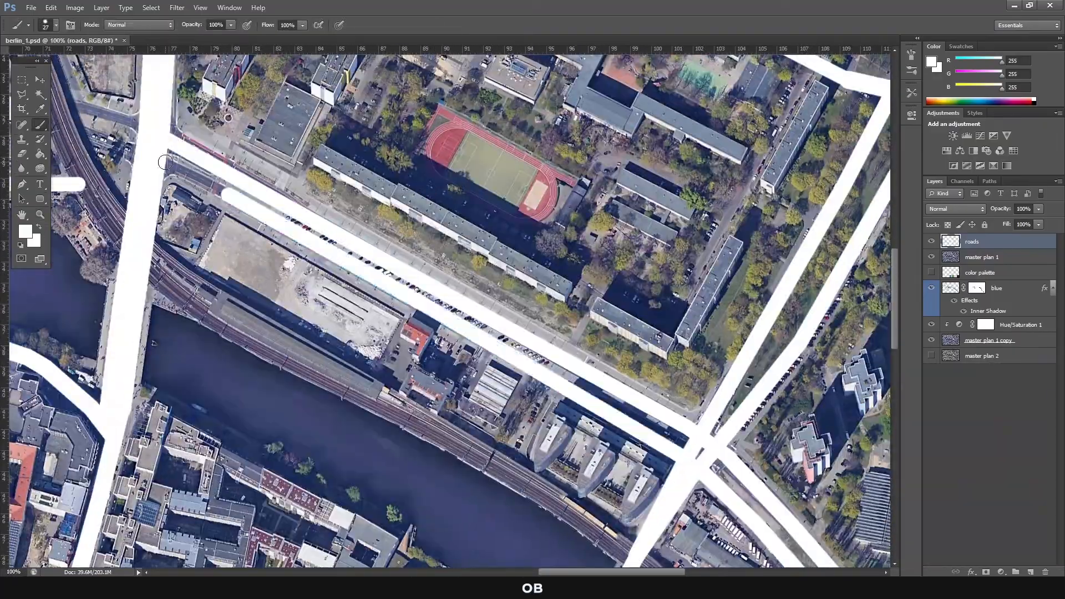
Set the brush to 39 px and paint the northwestern street from the map's western edge across the canal to the upper edge.
{"action": "left_click", "coordinate": [463, 288], "text": "alt"}
{"action": "left_click", "coordinate": [463, 287], "text": "alt"}
{"action": "left_click", "coordinate": [118, 128]}
{"action": "left_click", "coordinate": [118, 129]}
{"action": "left_click", "coordinate": [119, 129]}
{"action": "left_click", "coordinate": [115, 229]}
{"action": "left_click", "coordinate": [227, 163], "text": "shift"}
{"action": "left_click", "coordinate": [283, 124], "text": "shift"}
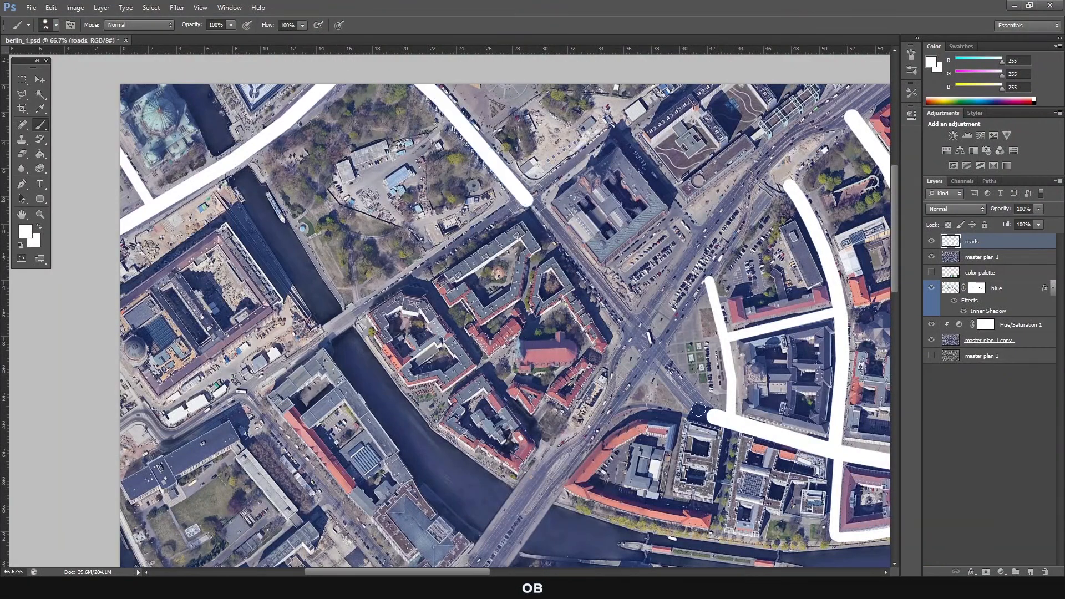
Paint the long street from the western edge over the canal bridge to the upper edge, with side streets toward the diagonal avenue.
{"action": "left_click", "coordinate": [166, 436], "text": "shift"}
{"action": "left_click", "coordinate": [570, 168], "text": "shift"}
{"action": "scroll", "coordinate": [570, 168], "scroll_direction": "up", "scroll_amount": 2}
{"action": "left_click", "coordinate": [713, 130], "text": "shift"}
{"action": "left_click", "coordinate": [700, 259], "text": "shift"}
{"action": "scroll", "coordinate": [699, 259], "scroll_direction": "down", "scroll_amount": 2}
Reduce the brush to 30 px and paint the street through the old quarter and the long southeast street crossing the island.
{"action": "right_click", "coordinate": [504, 266]}
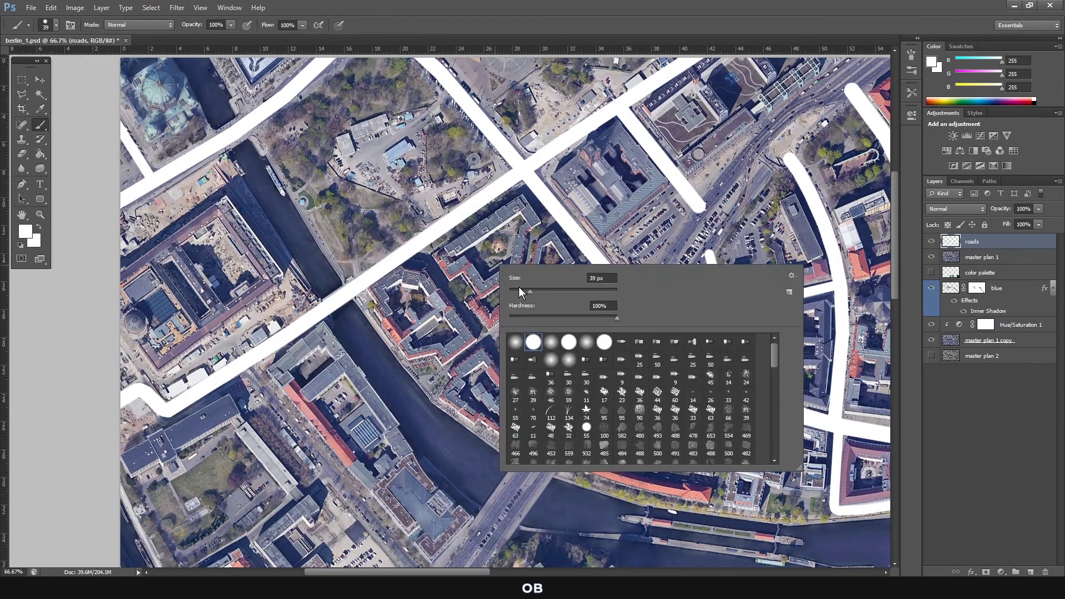
{"action": "left_click", "coordinate": [551, 422], "text": "shift"}
{"action": "scroll", "coordinate": [558, 352], "scroll_direction": "down", "scroll_amount": 5}
{"action": "left_click", "coordinate": [245, 189]}
{"action": "left_click", "coordinate": [563, 560], "text": "shift"}
{"action": "scroll", "coordinate": [563, 499], "scroll_direction": "down", "scroll_amount": 6}
{"action": "left_click", "coordinate": [625, 428], "text": "shift"}
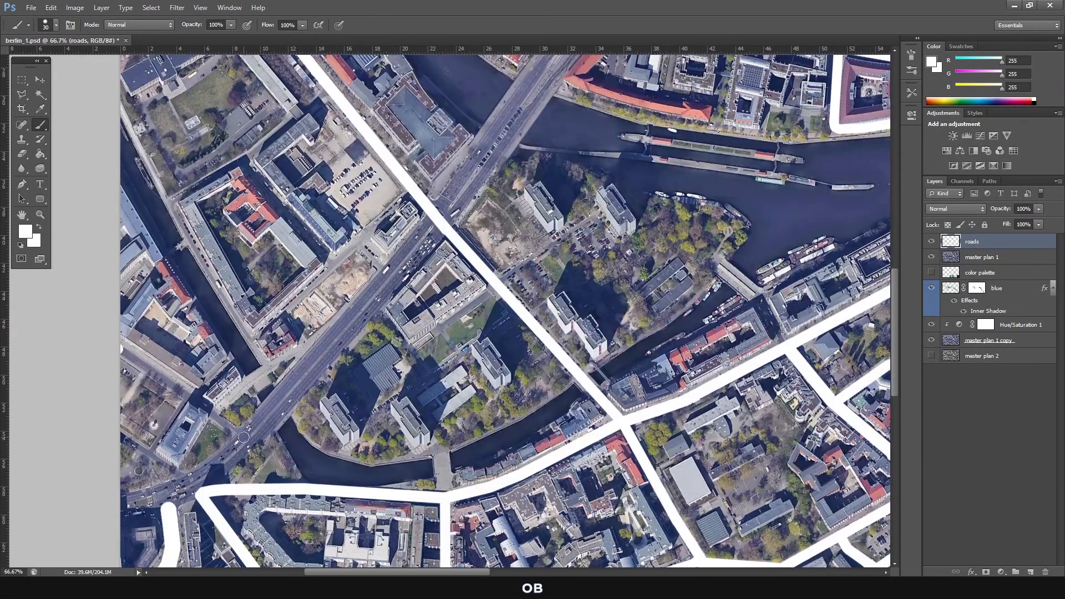
Set the brush to 54 px and paint the wide diagonal avenue northeast across the island and the river.
{"action": "scroll", "coordinate": [624, 428], "scroll_direction": "down", "scroll_amount": 1}
{"action": "right_click", "coordinate": [348, 336]}
{"action": "left_click_drag", "start_coordinate": [378, 365], "coordinate": [387, 365]}
{"action": "key", "text": "Return"}
{"action": "scroll", "coordinate": [749, 178], "scroll_direction": "up", "scroll_amount": 10}
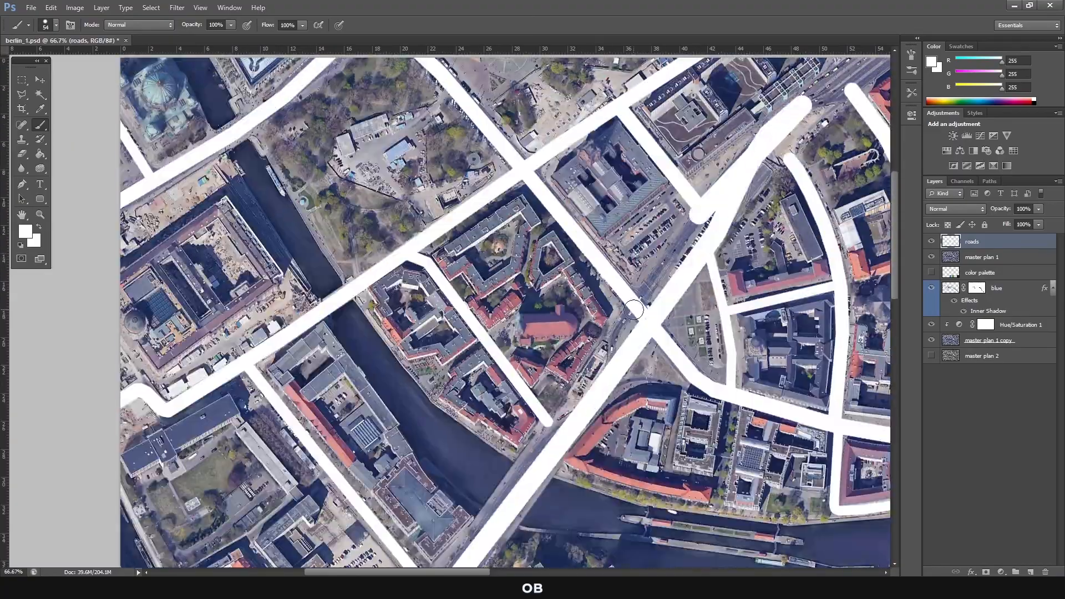
{"action": "left_click", "coordinate": [612, 365]}
{"action": "left_click", "coordinate": [701, 219], "text": "shift"}
Extend the wide diagonal avenue to the map's upper edge and reduce the brush to 33 px.
{"action": "scroll", "coordinate": [701, 219], "scroll_direction": "right", "scroll_amount": 6}
{"action": "scroll", "coordinate": [590, 196], "scroll_direction": "up", "scroll_amount": 3}
{"action": "left_click", "coordinate": [590, 196], "text": "shift"}
{"action": "right_click", "coordinate": [602, 315]}
{"action": "left_click_drag", "start_coordinate": [641, 343], "coordinate": [633, 343]}
{"action": "key", "text": "Return"}
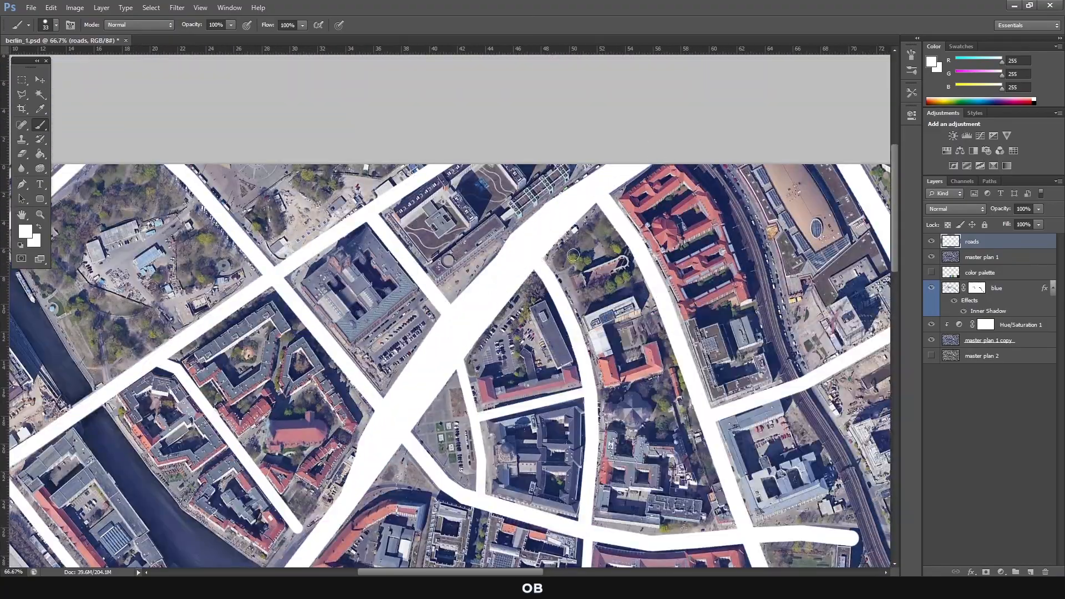
{"action": "scroll", "coordinate": [573, 255], "scroll_direction": "down", "scroll_amount": 10}
{"action": "scroll", "coordinate": [549, 300], "scroll_direction": "right", "scroll_amount": 8}
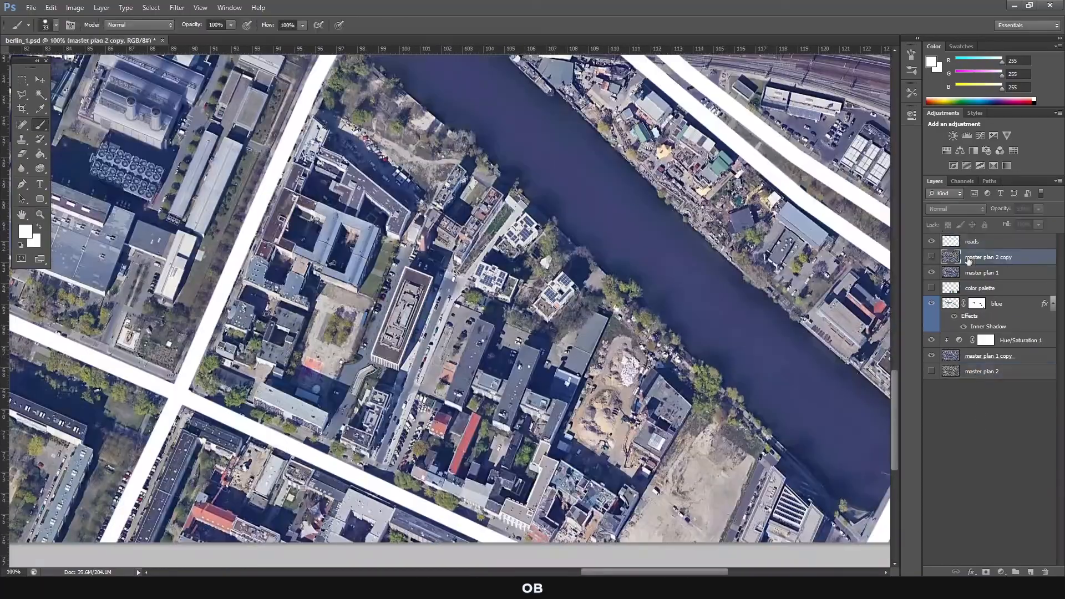
Reduce the brush to 20 px and paint the side street around the riverside building near the map's southeast corner.
{"action": "right_click", "coordinate": [784, 397]}
{"action": "left_click_drag", "start_coordinate": [784, 397], "coordinate": [781, 397]}
{"action": "left_click", "coordinate": [741, 511]}
{"action": "left_click", "coordinate": [772, 424], "text": "shift"}
{"action": "left_click", "coordinate": [874, 518], "text": "shift"}
Show the master plan 2 copy layer and paint the island street past the tower blocks toward Inselbrücke.
{"action": "left_click", "coordinate": [931, 257]}
{"action": "left_click", "coordinate": [932, 257]}
{"action": "mouse_move", "coordinate": [688, 571]}
{"action": "left_mouse_down"}
{"action": "mouse_move", "coordinate": [386, 569]}
{"action": "mouse_move", "coordinate": [439, 572]}
{"action": "left_mouse_up"}
{"action": "scroll", "coordinate": [183, 412], "scroll_direction": "up", "scroll_amount": 6}
{"action": "scroll", "coordinate": [69, 341], "scroll_direction": "up", "scroll_amount": 5}
{"action": "left_click", "coordinate": [932, 257]}
{"action": "left_click", "coordinate": [931, 257]}
{"action": "left_click", "coordinate": [932, 256]}
{"action": "left_click", "coordinate": [152, 314]}
{"action": "left_click", "coordinate": [300, 215], "text": "shift"}
{"action": "left_click", "coordinate": [340, 268], "text": "shift"}
{"action": "left_click", "coordinate": [388, 242], "text": "shift"}
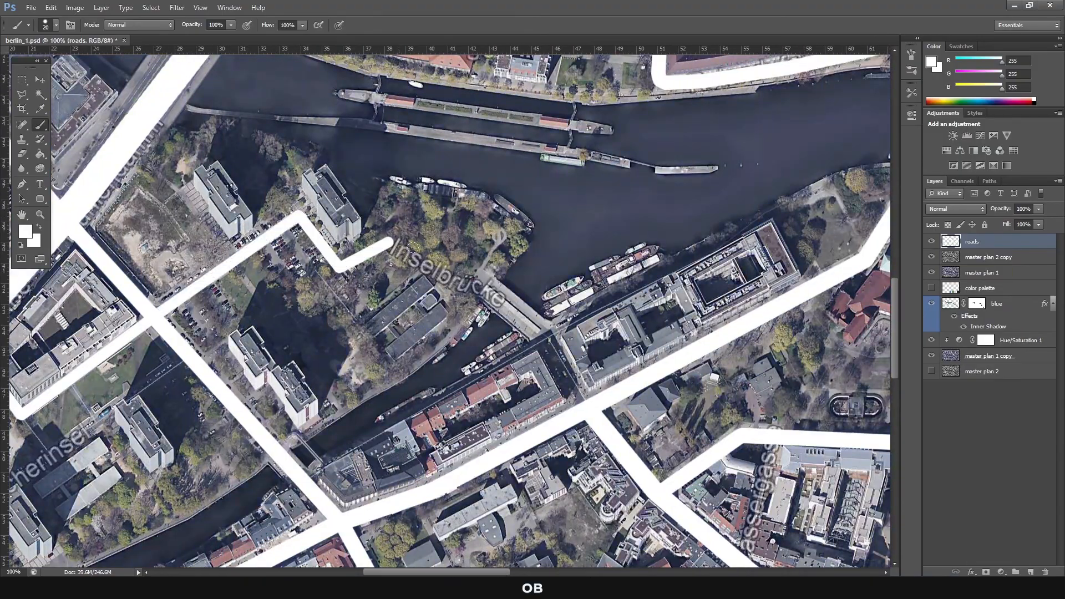
Paint the side streets around the industrial hall beside the white round tank south of the river.
{"action": "scroll", "coordinate": [542, 187], "scroll_direction": "right", "scroll_amount": 5}
{"action": "scroll", "coordinate": [572, 333], "scroll_direction": "right", "scroll_amount": 7}
{"action": "scroll", "coordinate": [571, 333], "scroll_direction": "down", "scroll_amount": 1}
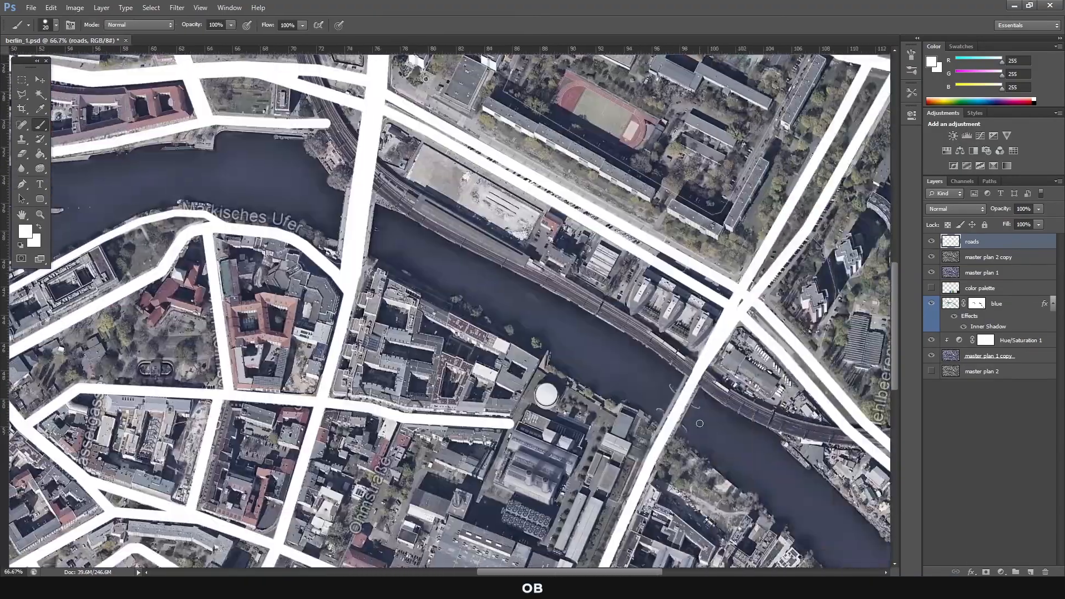
{"action": "scroll", "coordinate": [572, 361], "scroll_direction": "down", "scroll_amount": 4}
{"action": "left_click", "coordinate": [559, 387], "text": "shift"}
{"action": "left_click", "coordinate": [573, 363], "text": "shift"}
{"action": "scroll", "coordinate": [554, 377], "scroll_direction": "down", "scroll_amount": 1}
Paint the angular street around the large industrial hall southwest of the white round tank.
{"action": "left_click", "coordinate": [411, 458]}
{"action": "left_click", "coordinate": [435, 387], "text": "shift"}
{"action": "left_click", "coordinate": [401, 374], "text": "shift"}
{"action": "left_click", "coordinate": [424, 323], "text": "shift"}
{"action": "left_click", "coordinate": [488, 348], "text": "shift"}
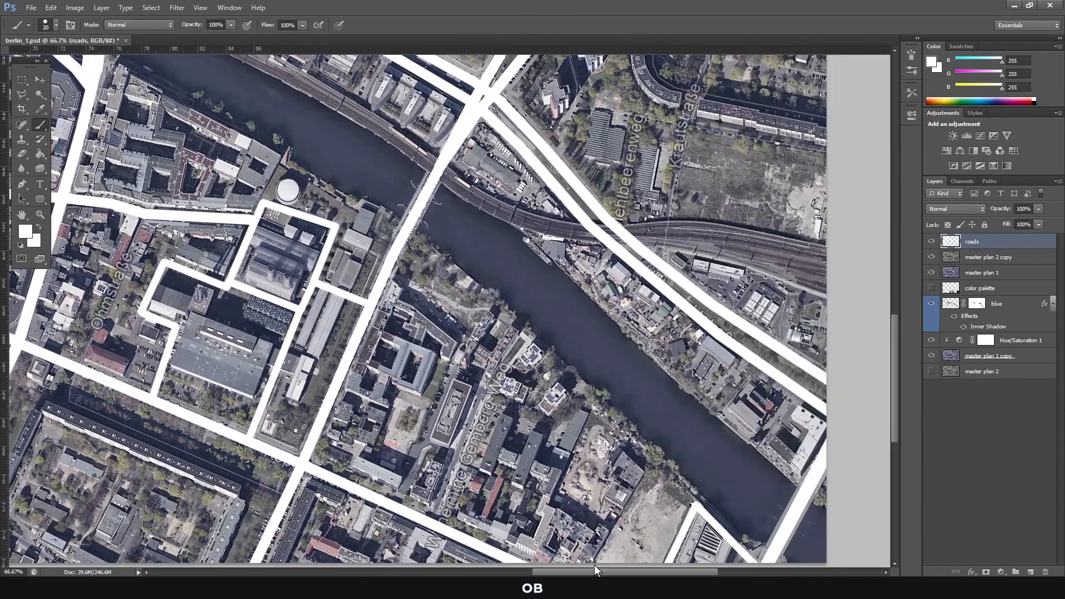
Paint the side streets around the long building in the southeast block between the avenue and the river.
{"action": "left_click_drag", "start_coordinate": [594, 570], "coordinate": [601, 570]}
{"action": "scroll", "coordinate": [499, 416], "scroll_direction": "down", "scroll_amount": 2}
{"action": "left_click", "coordinate": [399, 457]}
{"action": "left_click", "coordinate": [448, 323], "text": "shift"}
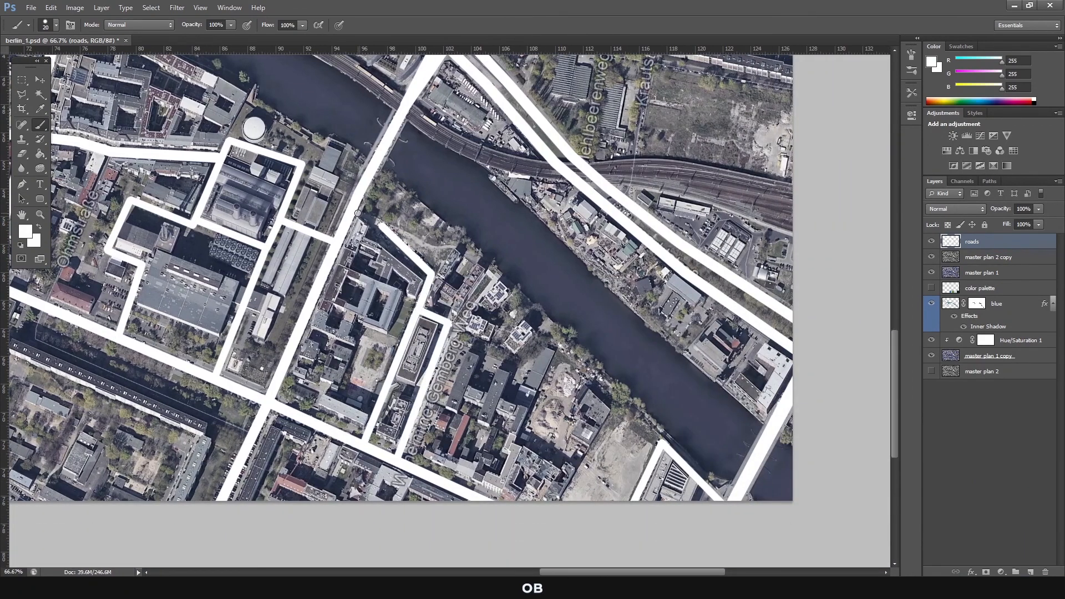
Paint the side streets near the crescent building and around the red sports field north of the river.
{"action": "scroll", "coordinate": [357, 213], "scroll_direction": "up", "scroll_amount": 5}
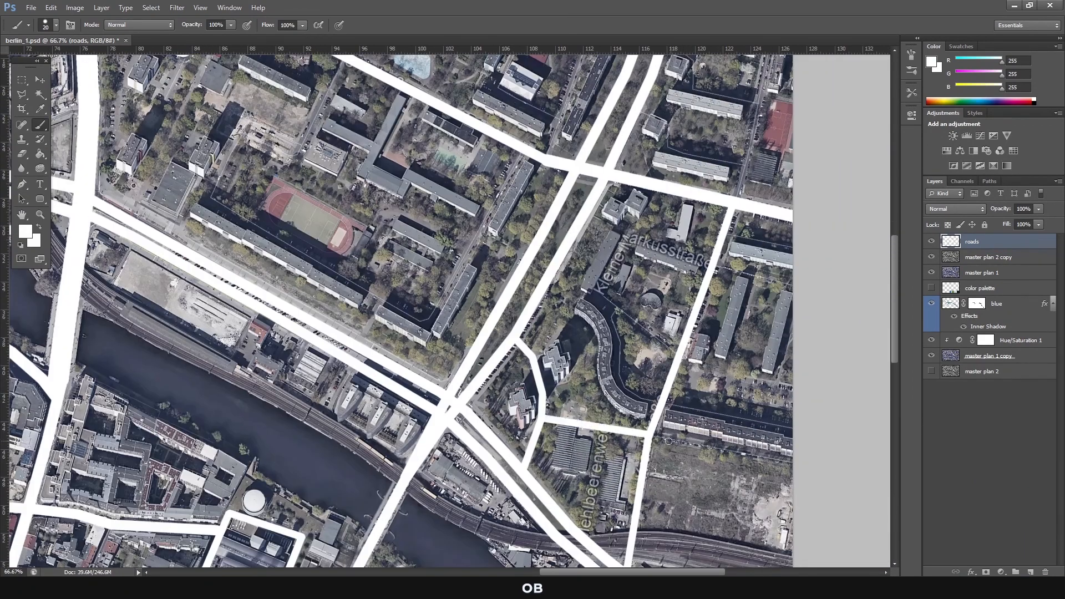
{"action": "scroll", "coordinate": [668, 442], "scroll_direction": "up", "scroll_amount": 5}
{"action": "left_click", "coordinate": [342, 213]}
{"action": "left_click", "coordinate": [293, 304], "text": "shift"}
{"action": "left_click", "coordinate": [243, 283], "text": "shift"}
{"action": "left_click", "coordinate": [212, 347], "text": "shift"}
{"action": "left_click", "coordinate": [429, 459], "text": "shift"}
{"action": "left_click", "coordinate": [523, 306], "text": "shift"}
Paint the short angled side streets between the housing rows south of the roundabout, east of the double avenue.
{"action": "scroll", "coordinate": [524, 308], "scroll_direction": "up", "scroll_amount": 5}
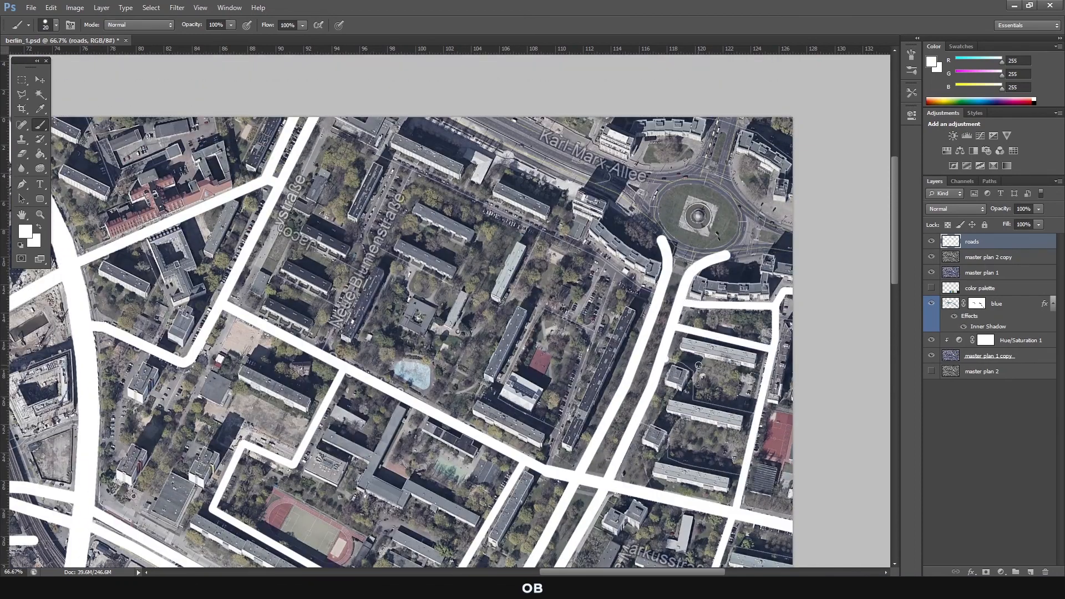
{"action": "left_click", "coordinate": [698, 365], "text": "shift"}
{"action": "left_click", "coordinate": [690, 396], "text": "shift"}
{"action": "left_click", "coordinate": [755, 413], "text": "shift"}
{"action": "scroll", "coordinate": [740, 413], "scroll_direction": "down", "scroll_amount": 1}
{"action": "left_click", "coordinate": [642, 381]}
{"action": "left_click", "coordinate": [672, 391], "text": "shift"}
{"action": "left_click", "coordinate": [740, 438], "text": "shift"}
Paint the streets through the Neue Blumenstraße housing blocks and join them to the avenue on the west.
{"action": "scroll", "coordinate": [269, 268], "scroll_direction": "up", "scroll_amount": 1}
{"action": "left_click", "coordinate": [373, 274], "text": "shift"}
{"action": "left_click", "coordinate": [368, 255], "text": "shift"}
{"action": "left_click", "coordinate": [399, 196], "text": "shift"}
{"action": "scroll", "coordinate": [399, 196], "scroll_direction": "up", "scroll_amount": 1}
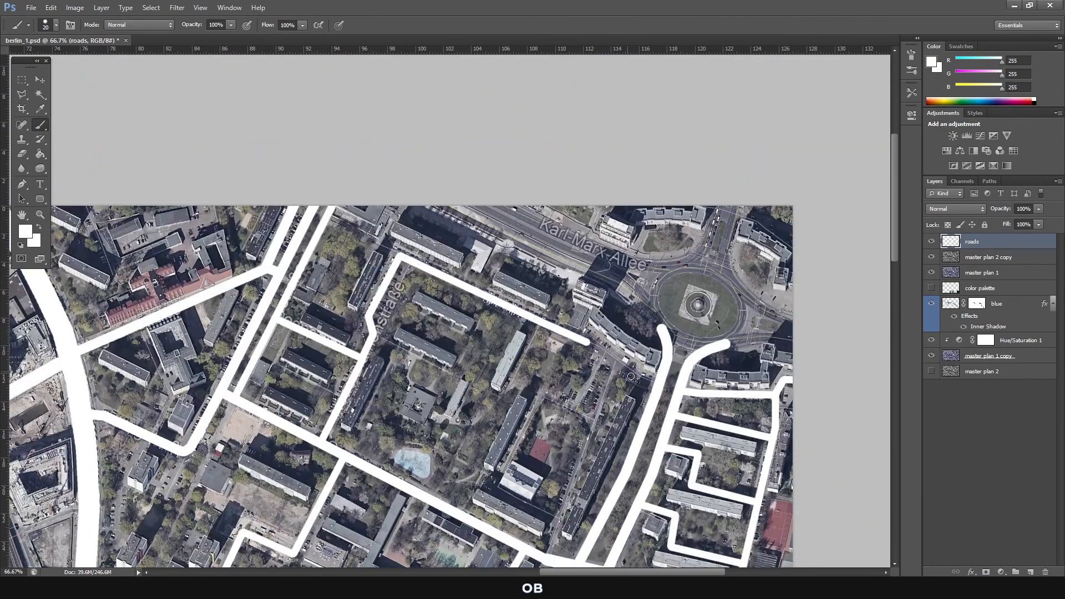
{"action": "scroll", "coordinate": [454, 375], "scroll_direction": "up", "scroll_amount": 1}
{"action": "left_click", "coordinate": [399, 283]}
{"action": "left_click", "coordinate": [329, 247], "text": "shift"}
{"action": "scroll", "coordinate": [761, 404], "scroll_direction": "down", "scroll_amount": 2}
Draw an elliptical ring over the Karl-Marx-Allee roundabout, scale it to about 111% and rotate it about 15°.
{"action": "left_click", "coordinate": [40, 199]}
{"action": "left_click", "coordinate": [75, 221]}
{"action": "mouse_move", "coordinate": [657, 129]}
{"action": "left_mouse_down"}
{"action": "mouse_move", "coordinate": [733, 203]}
{"action": "mouse_move", "coordinate": [748, 201]}
{"action": "left_mouse_up"}
{"action": "key", "text": "ctrl+t"}
{"action": "left_click_drag", "start_coordinate": [702, 166], "coordinate": [697, 178]}
{"action": "left_click_drag", "start_coordinate": [743, 213], "coordinate": [748, 239]}
{"action": "key", "text": "u"}
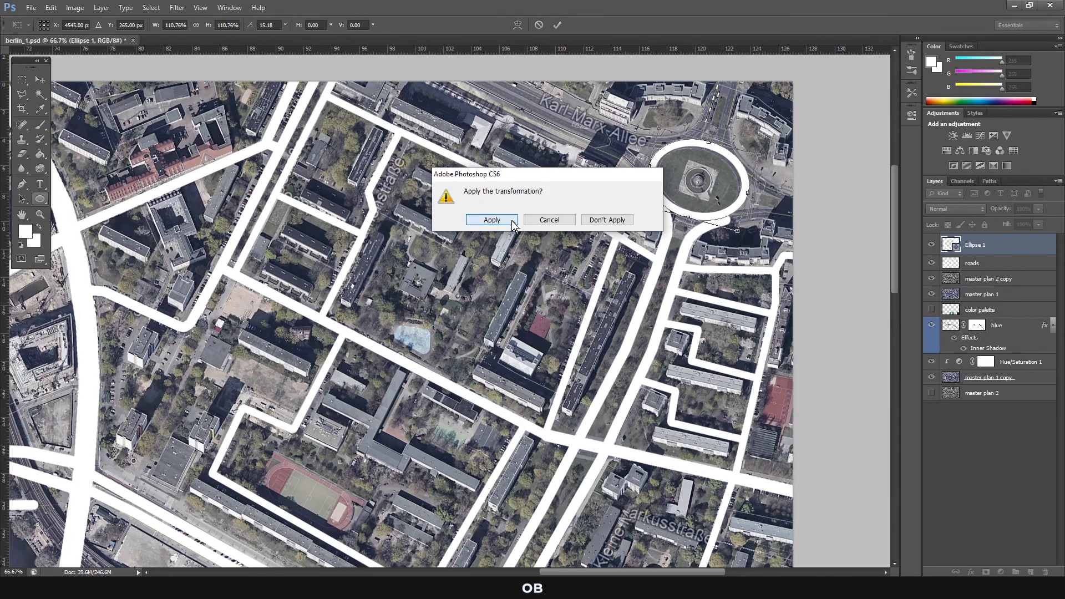
{"action": "left_click", "coordinate": [506, 220]}
Set the ellipse's stroke width to 25 and enlarge the ring slightly to fit the roundabout's roadway.
{"action": "left_click", "coordinate": [154, 25]}
{"action": "type", "text": "25v"}
{"action": "key", "text": "ctrl+t"}
{"action": "left_click_drag", "start_coordinate": [749, 139], "coordinate": [755, 134]}
{"action": "key", "text": "Return"}
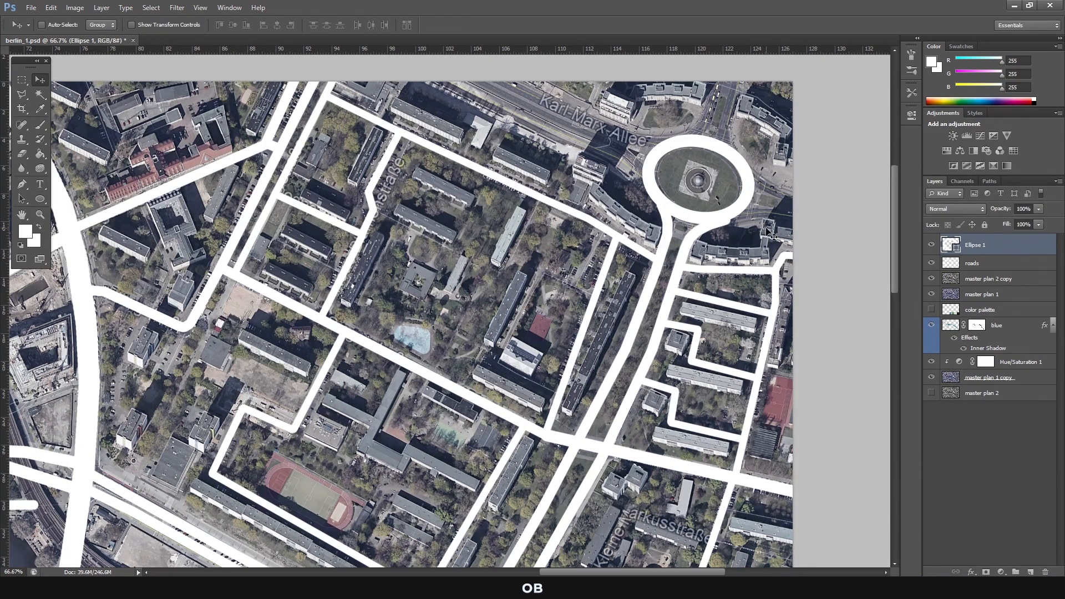
{"action": "key", "text": "ctrl+t"}
{"action": "key", "text": "Return"}
Move the roads layer above Ellipse 1 and paint the avenues joining the roundabout with a 31 px brush.
{"action": "left_click_drag", "start_coordinate": [963, 266], "coordinate": [965, 238]}
{"action": "key", "text": "b"}
{"action": "scroll", "coordinate": [746, 183], "scroll_direction": "up", "scroll_amount": 3}
{"action": "right_click", "coordinate": [755, 291]}
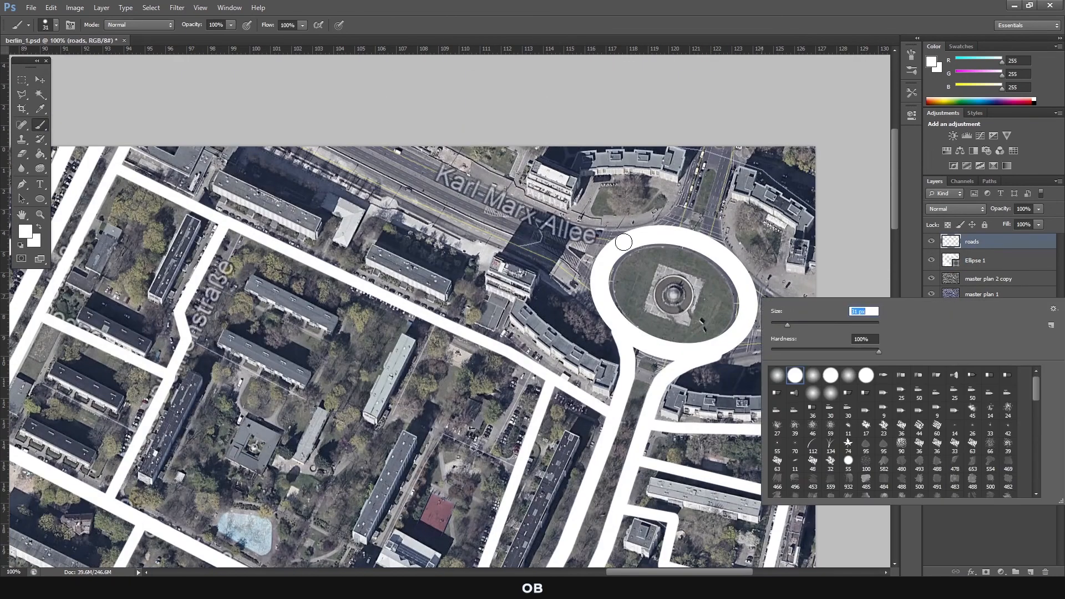
{"action": "left_click", "coordinate": [604, 236]}
{"action": "left_click", "coordinate": [377, 146], "text": "shift"}
{"action": "left_click", "coordinate": [620, 331]}
{"action": "left_click", "coordinate": [567, 265], "text": "shift"}
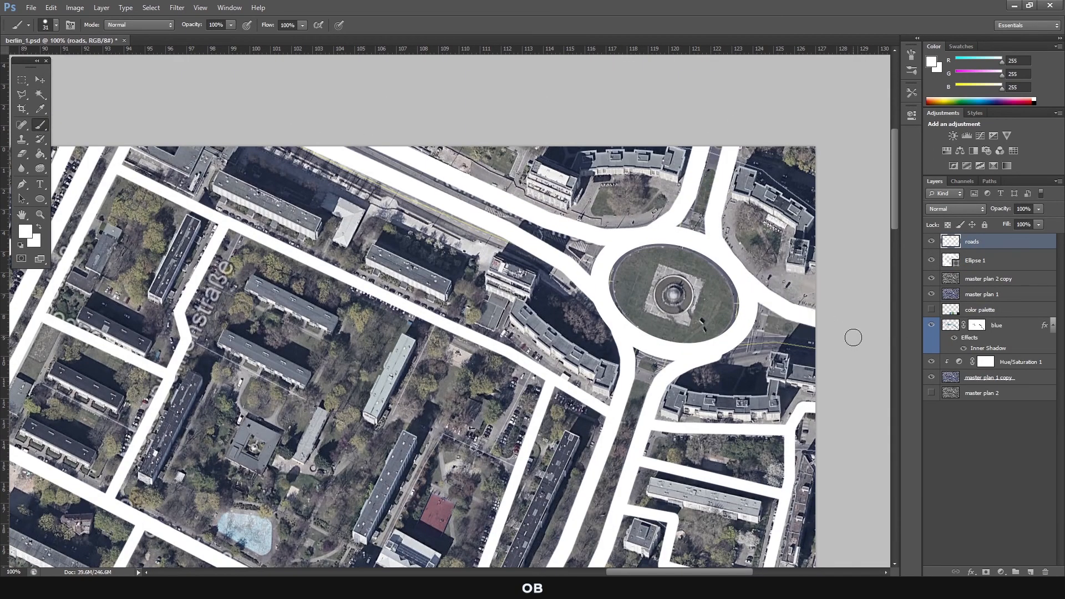
{"action": "left_click", "coordinate": [722, 353]}
{"action": "left_click", "coordinate": [782, 346], "text": "shift"}
Reduce the brush to 16 px and paint the narrow streets around the red court southwest of the roundabout.
{"action": "scroll", "coordinate": [677, 226], "scroll_direction": "up", "scroll_amount": 4}
{"action": "scroll", "coordinate": [710, 331], "scroll_direction": "down", "scroll_amount": 11}
{"action": "right_click", "coordinate": [600, 299]}
{"action": "left_click_drag", "start_coordinate": [630, 323], "coordinate": [622, 324]}
{"action": "left_click", "coordinate": [531, 221]}
{"action": "left_click", "coordinate": [490, 300], "text": "shift"}
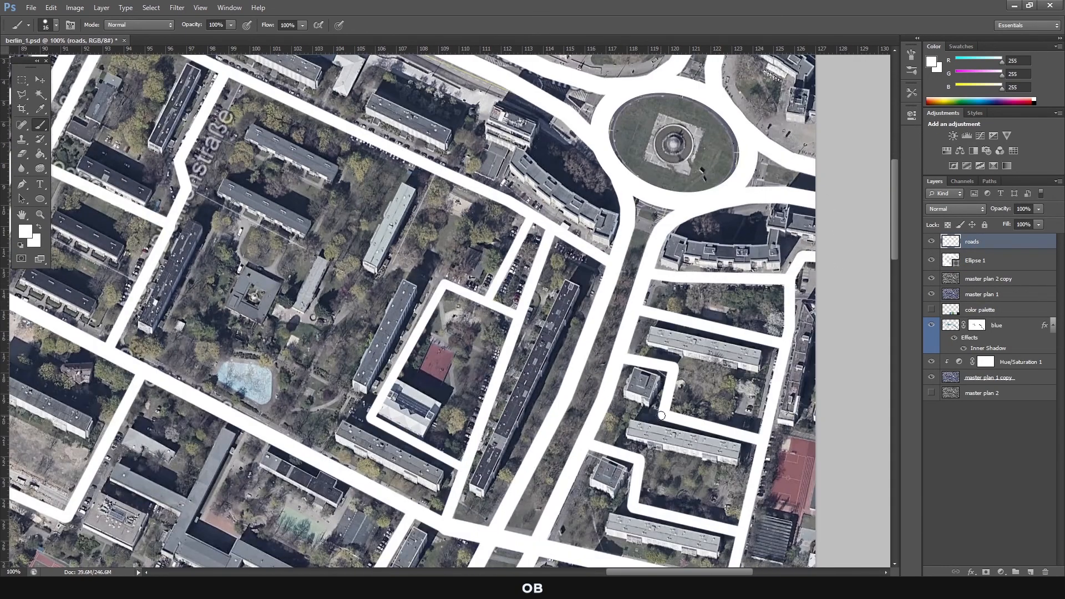
Widen the broad diagonal avenue across the river bridge with a 32 px brush.
{"action": "scroll", "coordinate": [742, 354], "scroll_direction": "down", "scroll_amount": 2}
{"action": "left_click_drag", "start_coordinate": [716, 572], "coordinate": [513, 575]}
{"action": "scroll", "coordinate": [588, 389], "scroll_direction": "down", "scroll_amount": 3}
{"action": "scroll", "coordinate": [499, 354], "scroll_direction": "up", "scroll_amount": 1}
{"action": "scroll", "coordinate": [499, 344], "scroll_direction": "down", "scroll_amount": 5}
{"action": "left_click", "coordinate": [466, 225]}
{"action": "left_click", "coordinate": [301, 471], "text": "shift"}
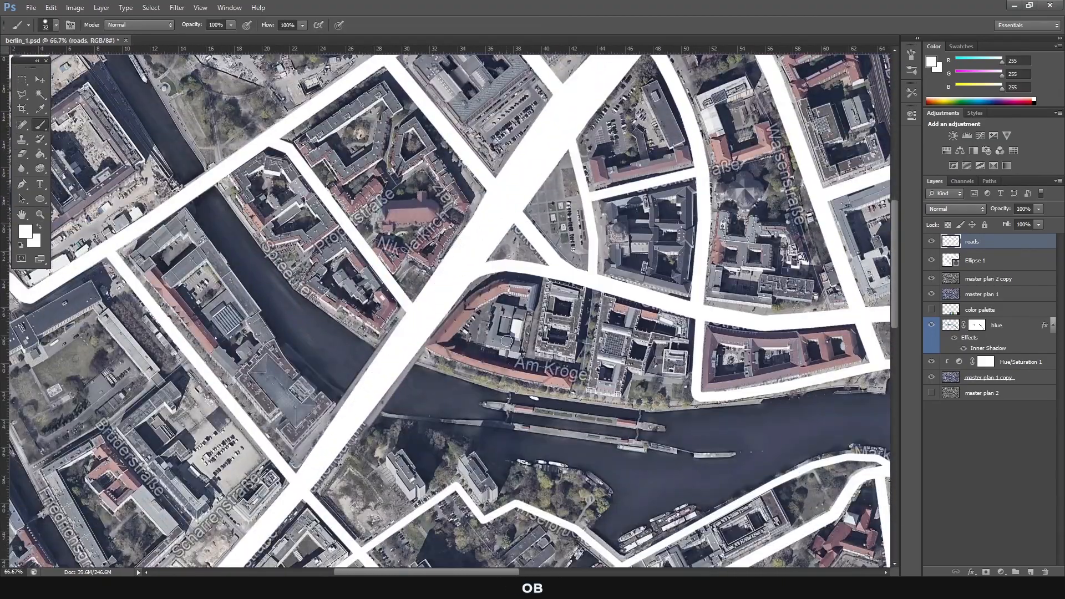
Reduce the brush to 22 px and paint the side streets beside the diagonal avenue in the island's southern blocks.
{"action": "left_click", "coordinate": [817, 341], "text": "alt"}
{"action": "left_click", "coordinate": [818, 341], "text": "alt"}
{"action": "left_click", "coordinate": [220, 452], "text": "ctrl"}
{"action": "right_click", "coordinate": [582, 327]}
{"action": "left_click_drag", "start_coordinate": [608, 355], "coordinate": [603, 356]}
{"action": "left_click", "coordinate": [217, 366]}
{"action": "left_click", "coordinate": [361, 262], "text": "shift"}
{"action": "right_click", "coordinate": [389, 270]}
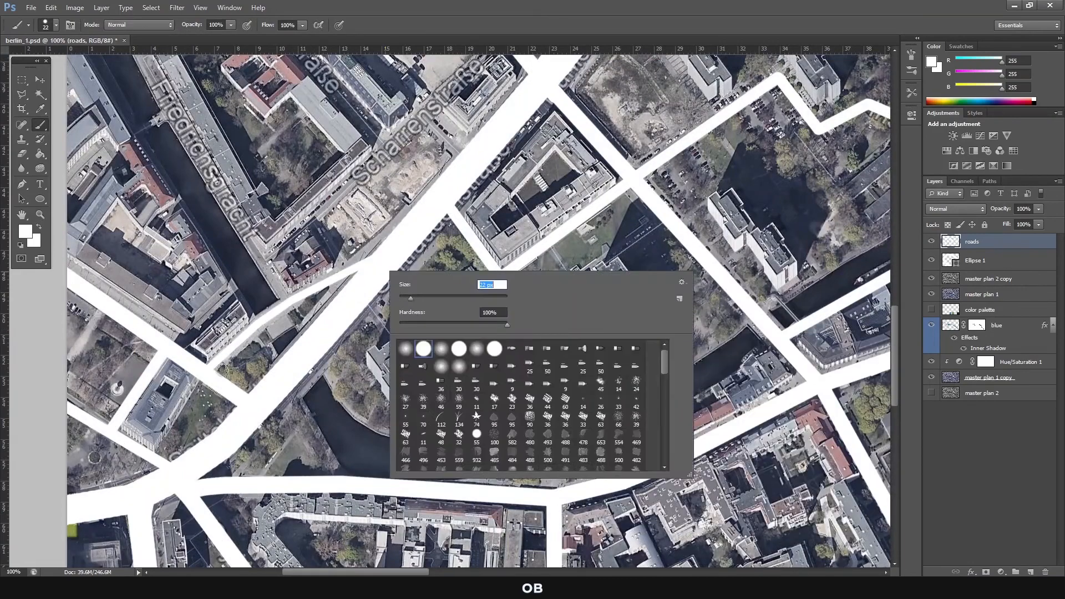
{"action": "left_click", "coordinate": [220, 371]}
{"action": "left_click", "coordinate": [351, 277], "text": "shift"}
{"action": "left_click", "coordinate": [433, 338], "text": "shift"}
{"action": "left_click", "coordinate": [668, 188], "text": "shift"}
{"action": "left_click", "coordinate": [549, 373], "text": "shift"}
Paint the streets around the blocks between Friedrichsgracht, Scharrenstraße and the diagonal avenue.
{"action": "left_click", "coordinate": [469, 444], "text": "alt"}
{"action": "left_click", "coordinate": [338, 195], "text": "ctrl"}
{"action": "left_click", "coordinate": [383, 200], "text": "shift"}
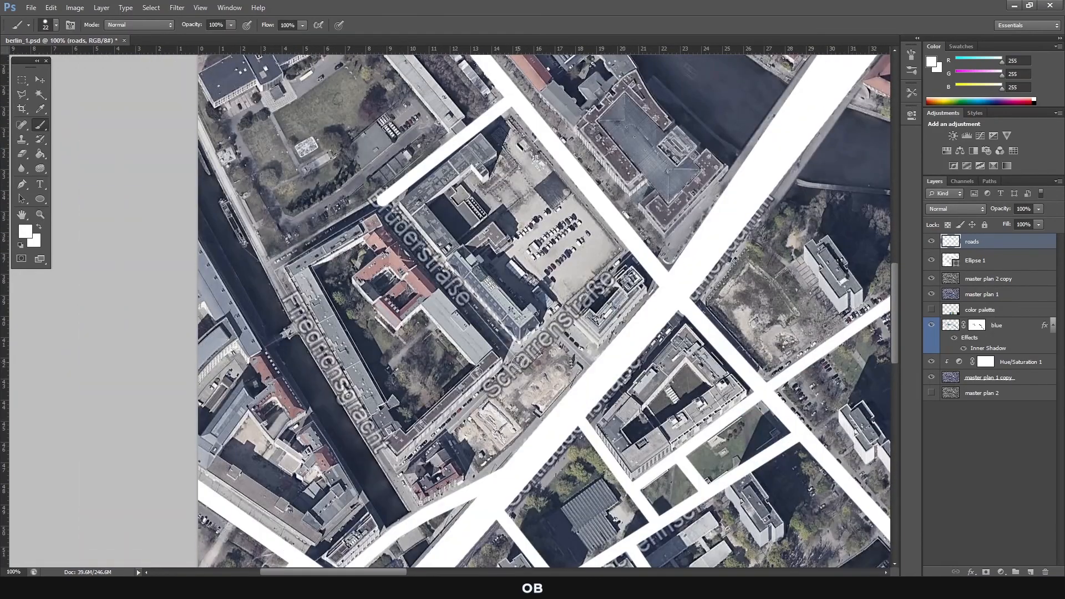
{"action": "left_click", "coordinate": [517, 362], "text": "shift"}
{"action": "left_click", "coordinate": [640, 252], "text": "shift"}
{"action": "left_click", "coordinate": [518, 363]}
{"action": "left_click", "coordinate": [392, 465], "text": "shift"}
{"action": "left_click", "coordinate": [272, 262], "text": "shift"}
{"action": "left_click", "coordinate": [381, 202], "text": "shift"}
Hide the master plan 2 copy and master plan 1 layers to reveal the stylized map.
{"action": "left_click", "coordinate": [544, 333], "text": "alt"}
{"action": "left_click", "coordinate": [544, 333], "text": "alt"}
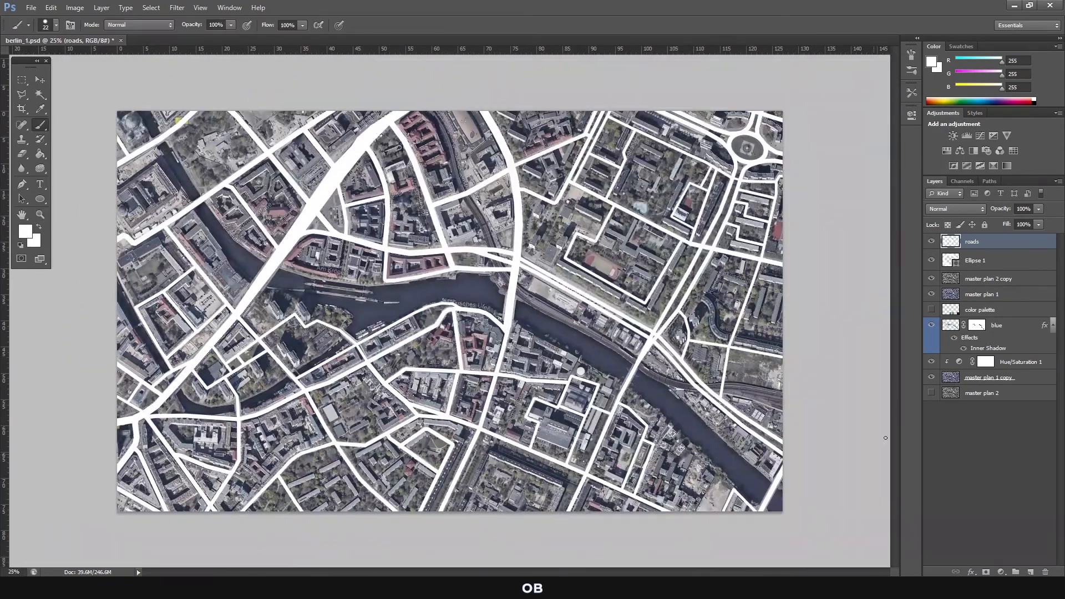
{"action": "left_click", "coordinate": [931, 279]}
{"action": "left_click", "coordinate": [931, 295]}
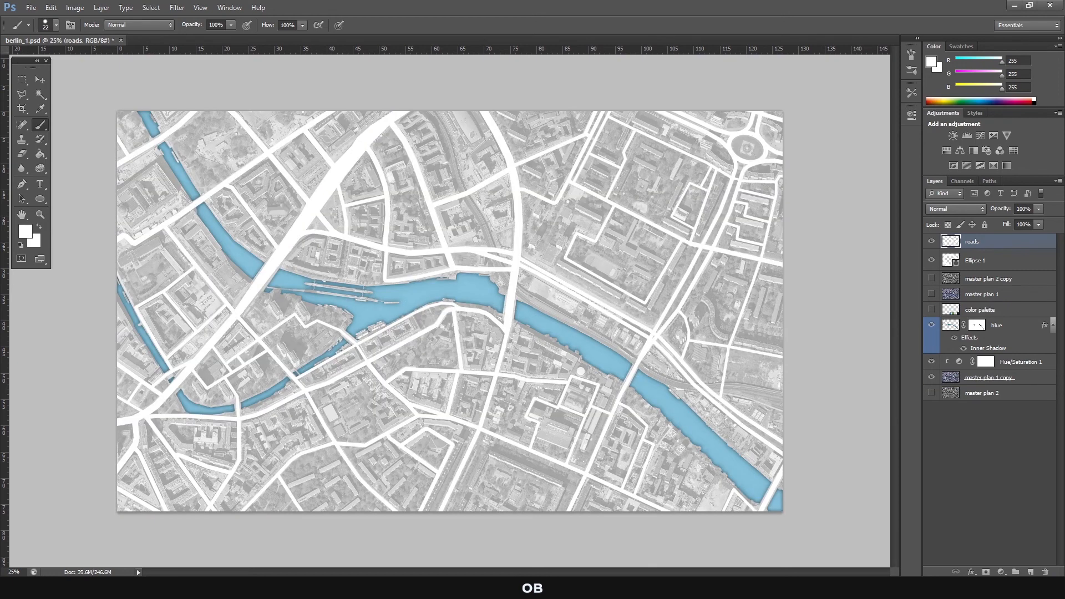
Sample the dark colour RGB 27, 39, 38 from the color palette layer and add a new layer.
{"action": "left_click", "coordinate": [931, 309]}
{"action": "key", "text": "i"}
{"action": "left_click", "coordinate": [719, 442]}
{"action": "left_click", "coordinate": [931, 310]}
{"action": "left_click", "coordinate": [1030, 572]}
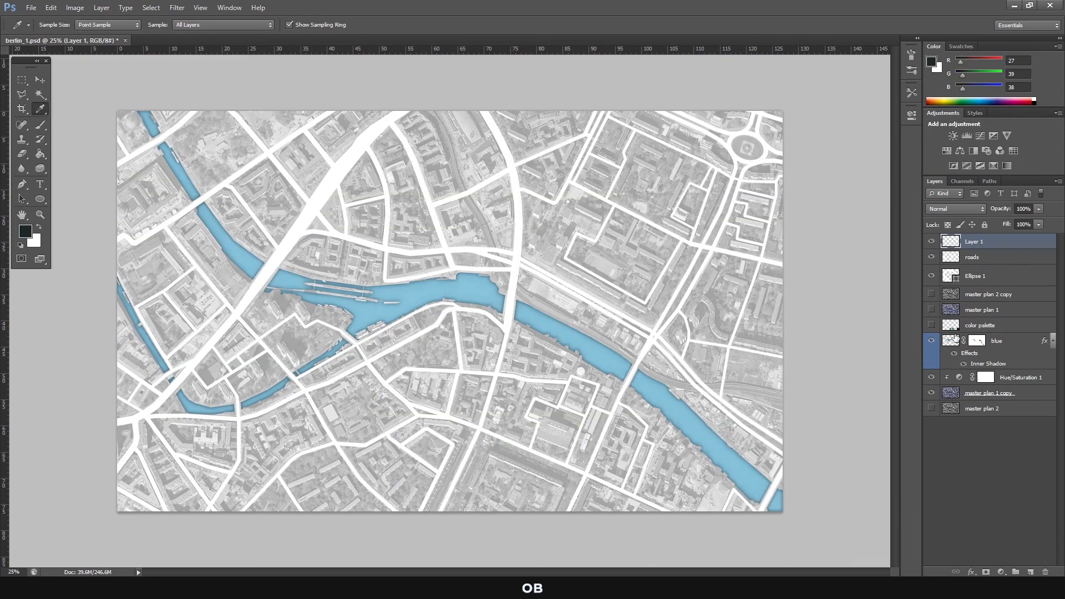
Hide the roads layer, show the master plan 1 satellite layer and make Layer 1 active.
{"action": "left_click", "coordinate": [931, 295]}
{"action": "left_click", "coordinate": [931, 257]}
{"action": "left_click", "coordinate": [931, 295]}
{"action": "left_click", "coordinate": [931, 310]}
{"action": "left_click", "coordinate": [982, 310]}
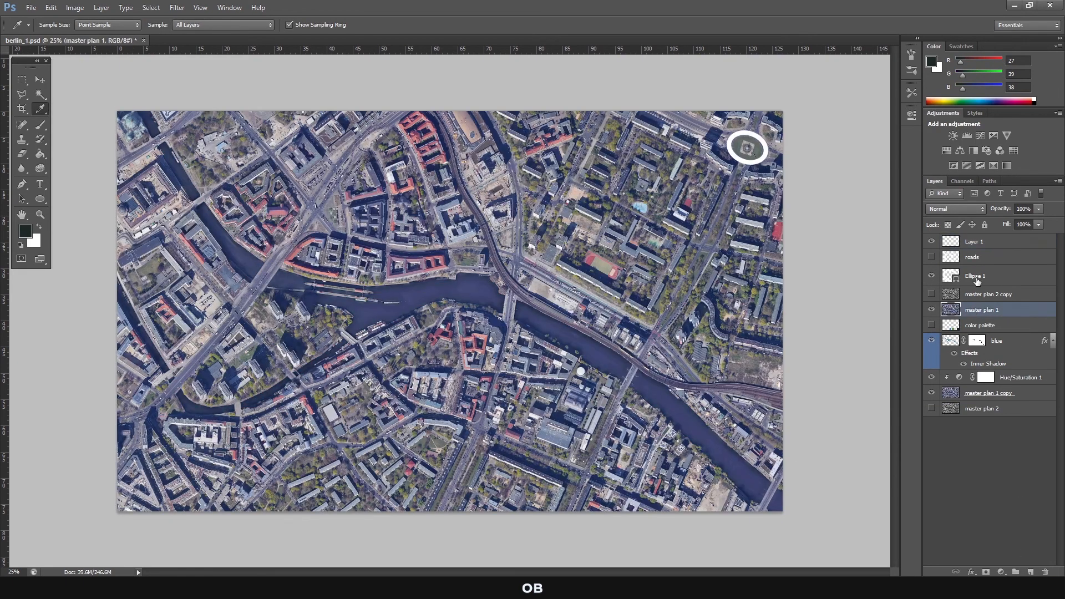
{"action": "left_click", "coordinate": [977, 241]}
Set the brush to 38 px and paint the railway in the dark colour along the riverbank past the avenue bridge.
{"action": "key", "text": "ctrl+space"}
{"action": "left_click", "coordinate": [609, 349], "text": "ctrl"}
{"action": "left_click", "coordinate": [561, 322], "text": "ctrl"}
{"action": "left_click", "coordinate": [561, 321], "text": "ctrl"}
{"action": "right_click", "coordinate": [40, 125]}
{"action": "left_click", "coordinate": [80, 122]}
{"action": "right_click", "coordinate": [540, 327]}
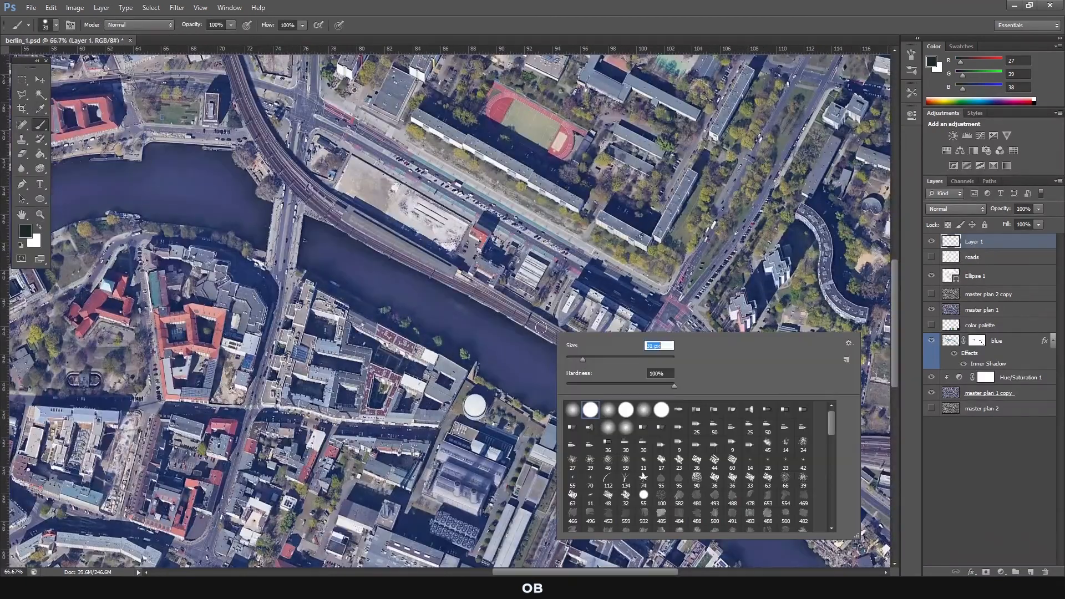
{"action": "left_click_drag", "start_coordinate": [582, 359], "coordinate": [586, 360]}
{"action": "left_click", "coordinate": [539, 325]}
{"action": "left_click", "coordinate": [603, 367], "text": "shift"}
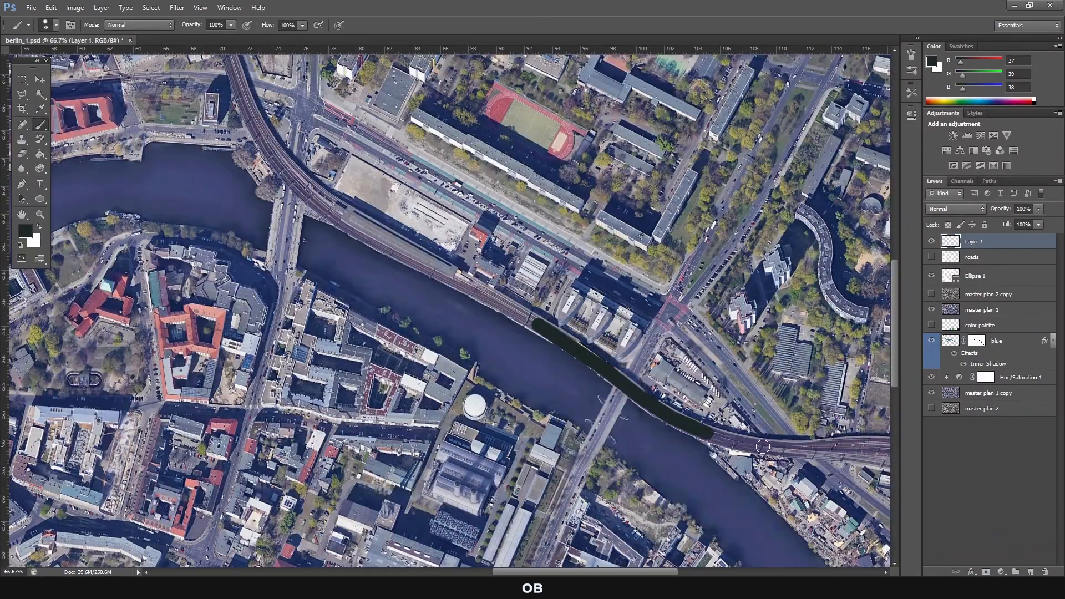
Continue the dark railway line to the map's eastern edge and cover its widening tracks there.
{"action": "left_click", "coordinate": [762, 446], "text": "shift"}
{"action": "scroll", "coordinate": [762, 446], "scroll_direction": "right", "scroll_amount": 3}
{"action": "scroll", "coordinate": [610, 399], "scroll_direction": "down", "scroll_amount": 1}
{"action": "left_click", "coordinate": [570, 387], "text": "shift"}
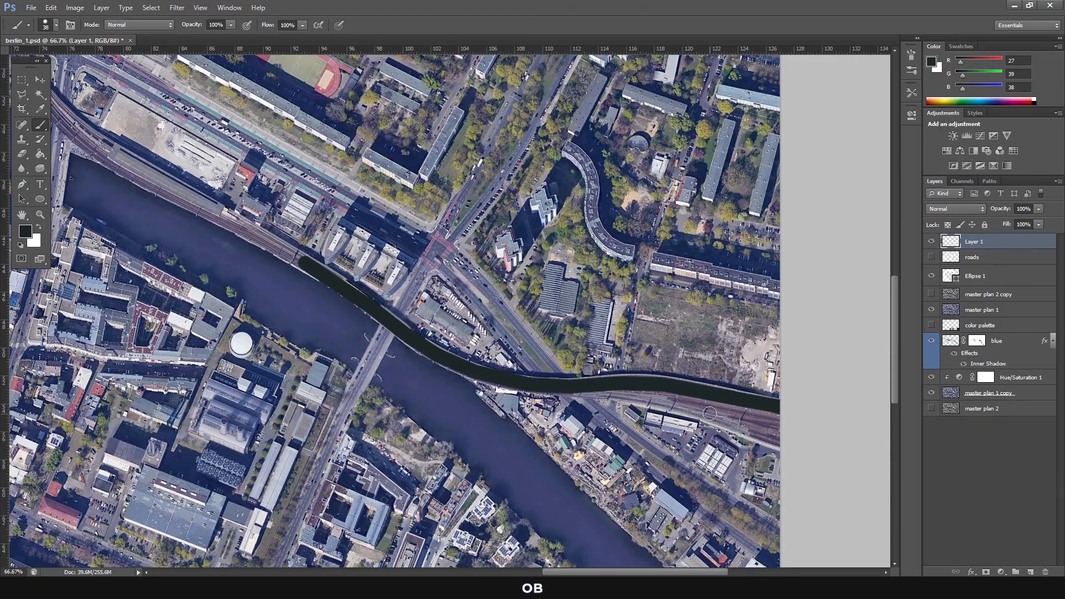
{"action": "left_click", "coordinate": [586, 389], "text": "shift"}
Paint the railway northwest along the river and up through the city blocks to the map's upper edge.
{"action": "scroll", "coordinate": [560, 389], "scroll_direction": "left", "scroll_amount": 5}
{"action": "scroll", "coordinate": [561, 389], "scroll_direction": "up", "scroll_amount": 2}
{"action": "left_click", "coordinate": [497, 291], "text": "shift"}
{"action": "scroll", "coordinate": [456, 262], "scroll_direction": "up", "scroll_amount": 3}
{"action": "left_click", "coordinate": [354, 228], "text": "shift"}
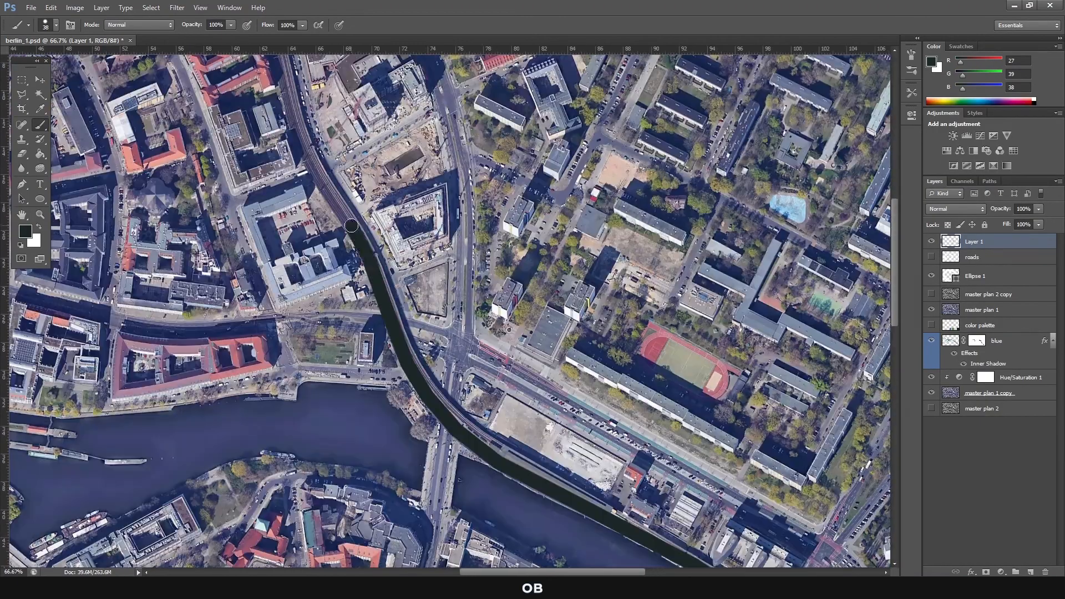
{"action": "scroll", "coordinate": [333, 211], "scroll_direction": "up", "scroll_amount": 3}
{"action": "left_click", "coordinate": [262, 204], "text": "shift"}
{"action": "left_click", "coordinate": [233, 147], "text": "shift"}
Show the roads layer again with the whole map in view.
{"action": "left_click", "coordinate": [234, 148], "text": "alt"}
{"action": "left_click", "coordinate": [233, 148], "text": "alt"}
{"action": "left_click", "coordinate": [233, 147], "text": "alt"}
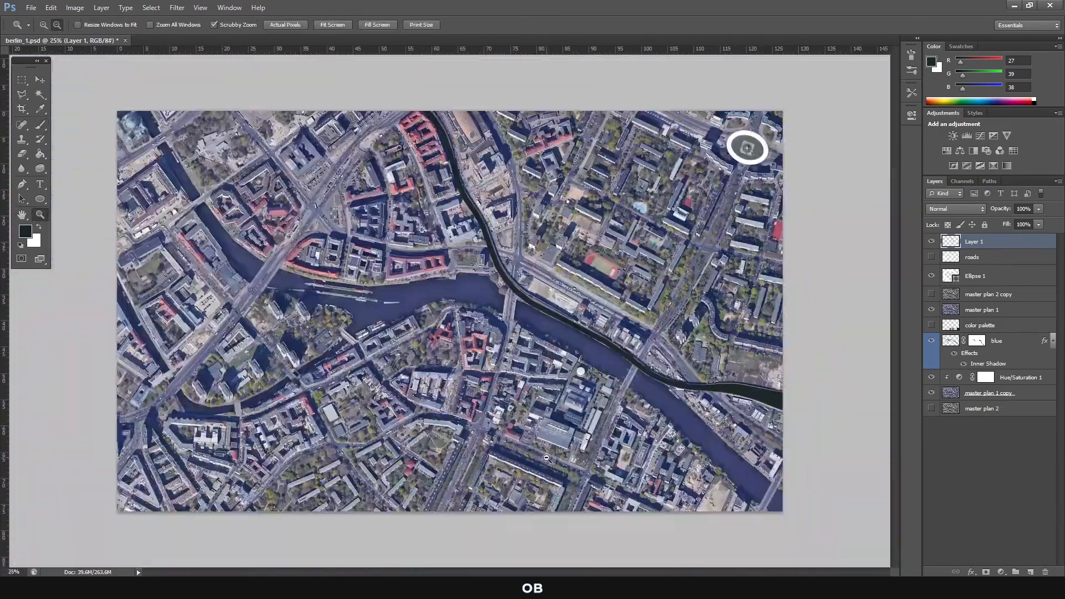
{"action": "left_click", "coordinate": [931, 258]}
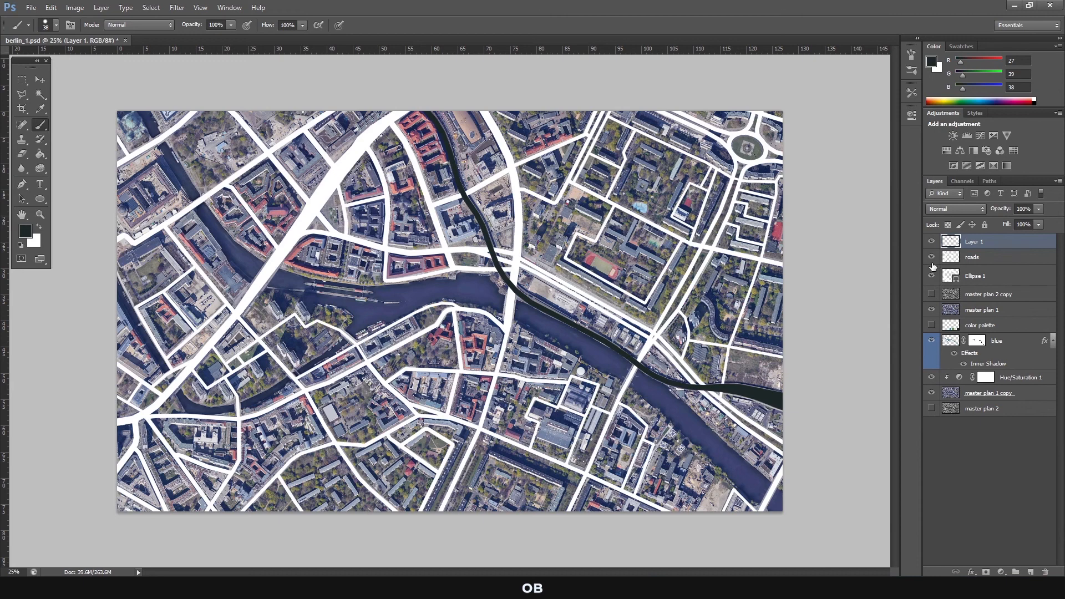
Hide the master plan 1 layer and set the railway layer's blend mode to Overlay.
{"action": "left_click", "coordinate": [932, 311]}
{"action": "left_click", "coordinate": [956, 208]}
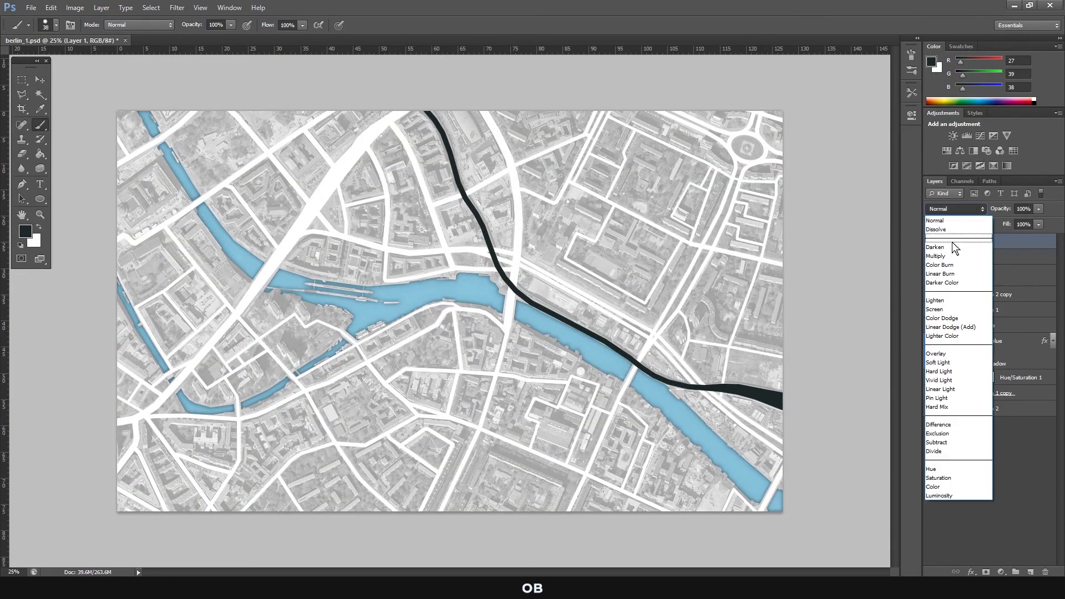
{"action": "left_click", "coordinate": [951, 354]}
{"action": "left_click", "coordinate": [22, 79]}
{"action": "left_click", "coordinate": [72, 79]}
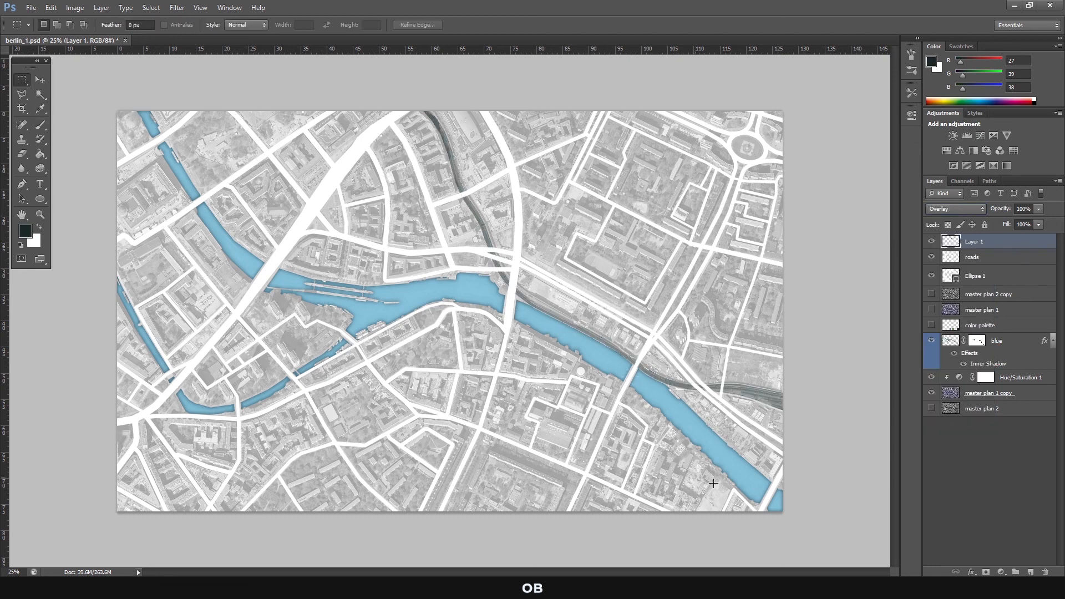
Move the master plan 2 copy, master plan 1 and color palette layers together below master plan 1 copy.
{"action": "left_click", "coordinate": [979, 299]}
{"action": "left_click", "coordinate": [979, 310], "text": "ctrl"}
{"action": "left_click", "coordinate": [973, 326], "text": "ctrl"}
{"action": "left_click_drag", "start_coordinate": [977, 295], "coordinate": [1000, 401]}
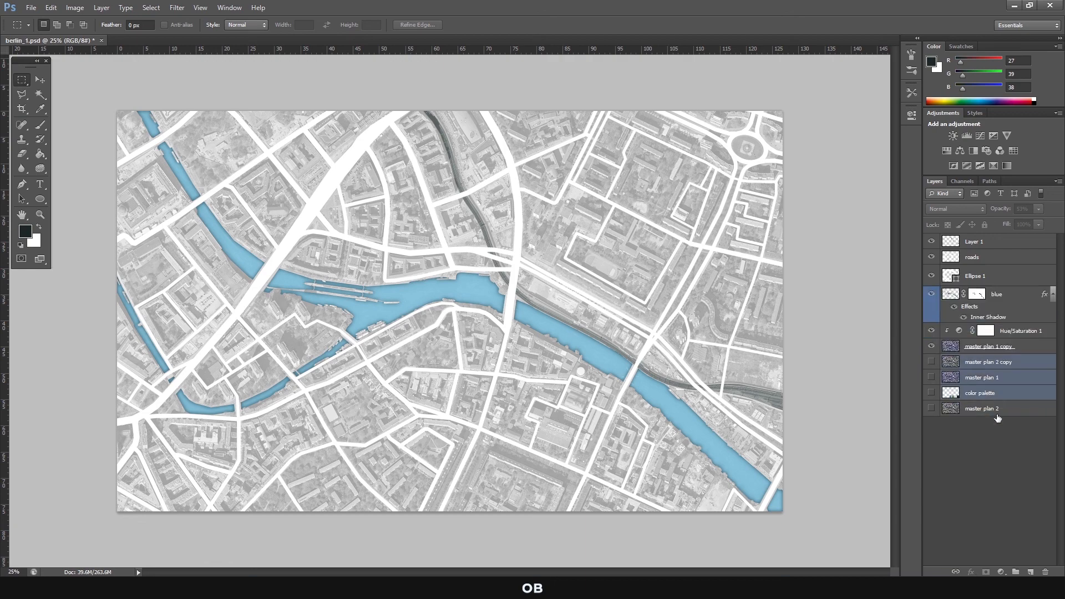
Merge the Ellipse 1 layer into the roads layer and compare the map with the roads hidden and shown.
{"action": "left_click", "coordinate": [971, 480]}
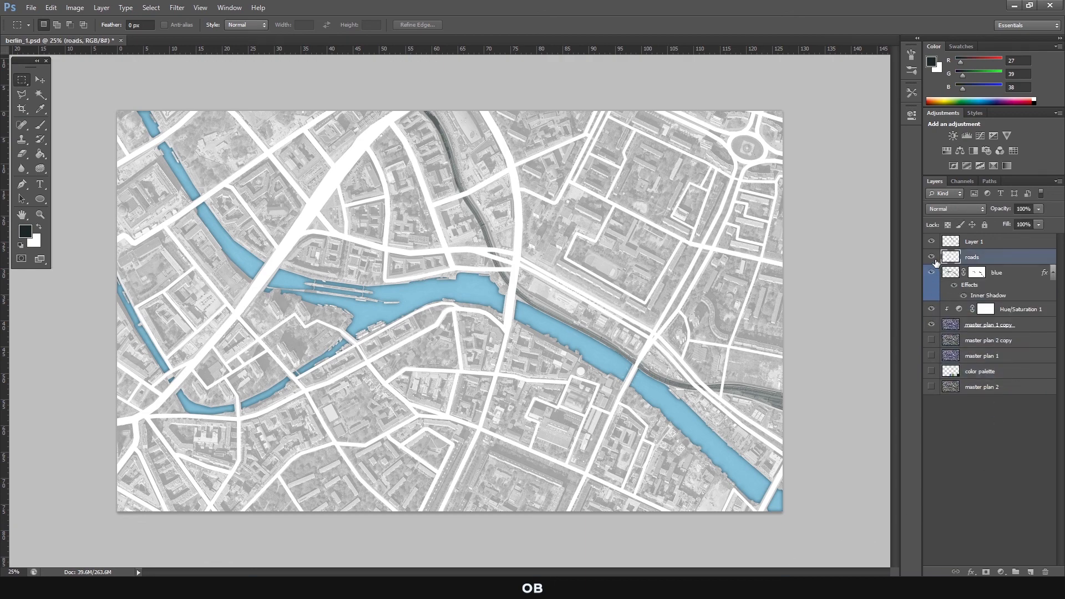
{"action": "left_click", "coordinate": [931, 257]}
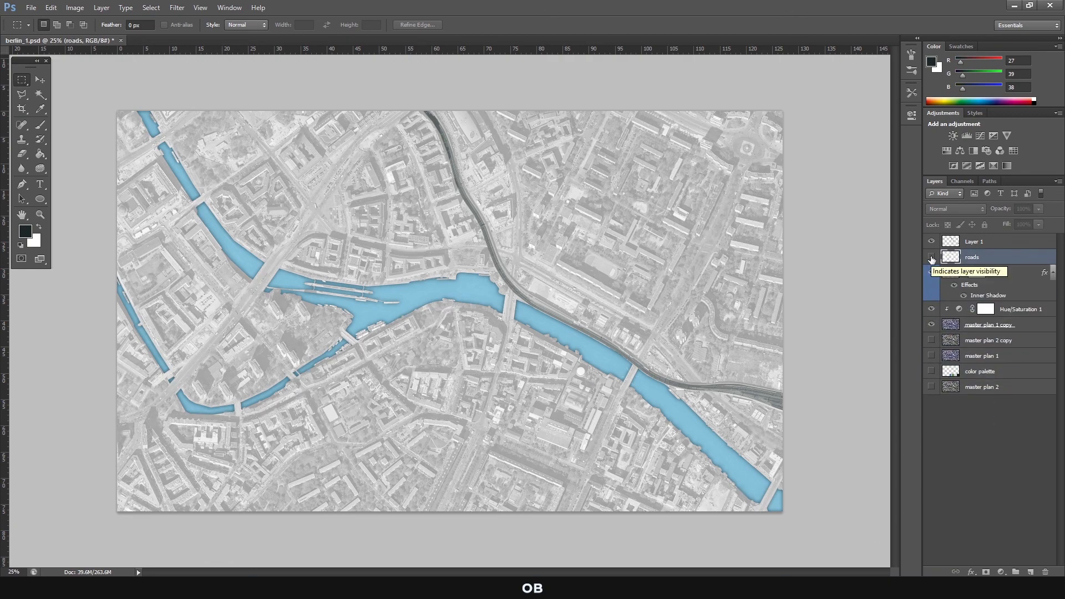
{"action": "left_click", "coordinate": [931, 258]}
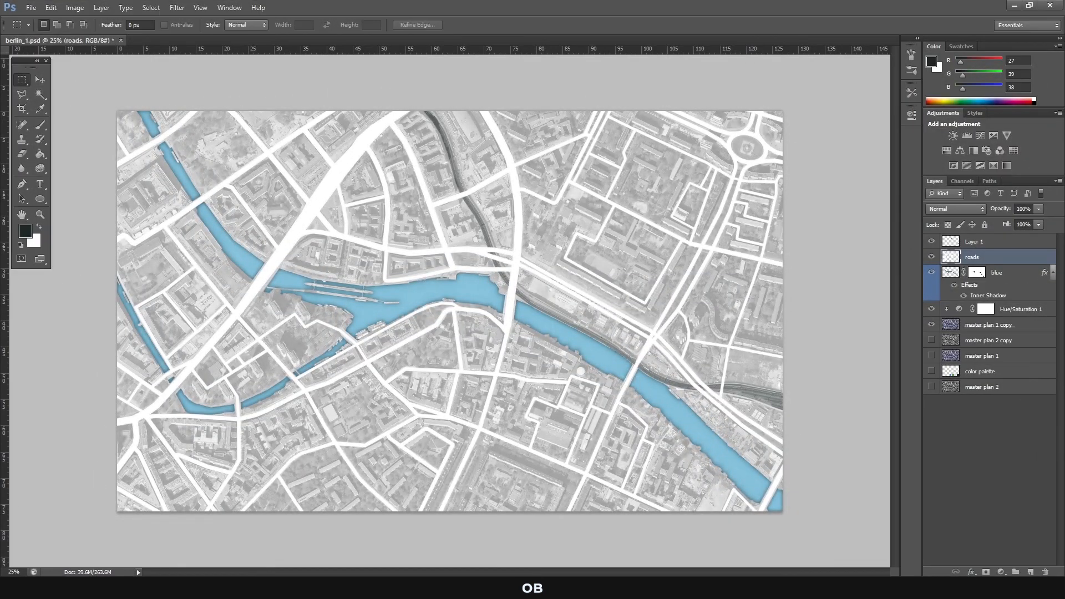
Add a black Multiply inner shadow to the roads layer with 100% opacity, distance 0 px and size 10 px.
{"action": "double_click", "coordinate": [953, 260]}
{"action": "left_click_drag", "start_coordinate": [875, 82], "coordinate": [949, 181]}
{"action": "left_click", "coordinate": [744, 274]}
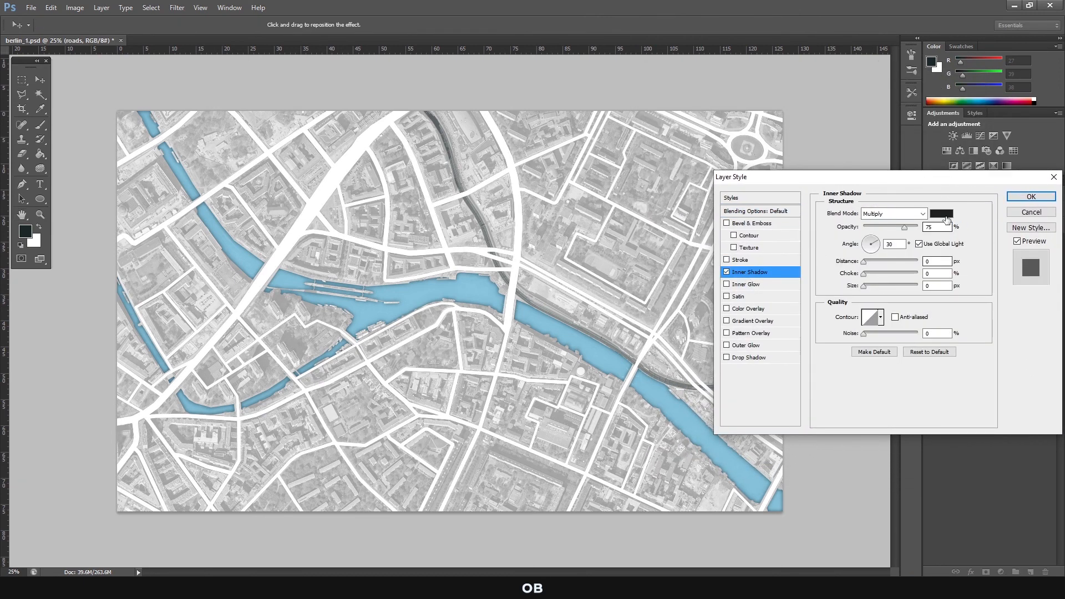
{"action": "left_click", "coordinate": [941, 214]}
{"action": "left_click", "coordinate": [977, 380]}
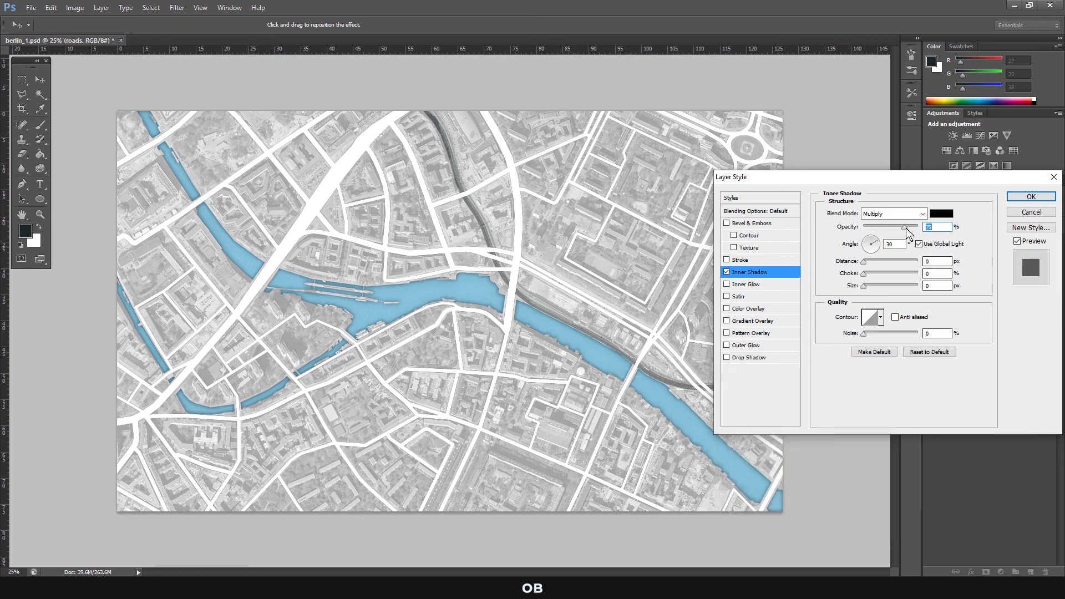
{"action": "left_click_drag", "start_coordinate": [904, 228], "coordinate": [925, 229]}
{"action": "left_click_drag", "start_coordinate": [864, 285], "coordinate": [863, 262]}
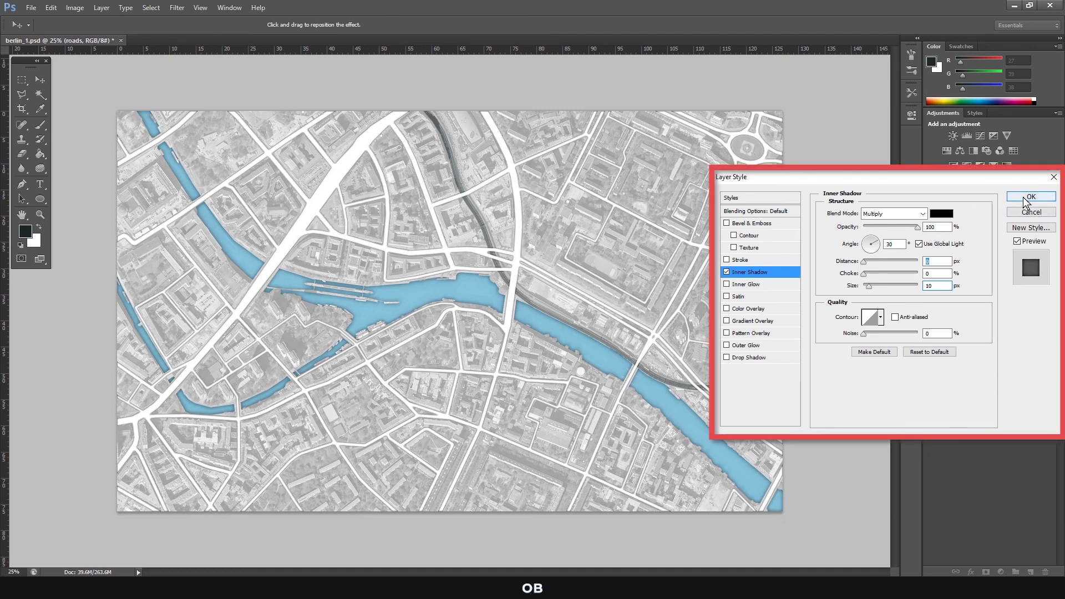
{"action": "left_click", "coordinate": [1025, 198]}
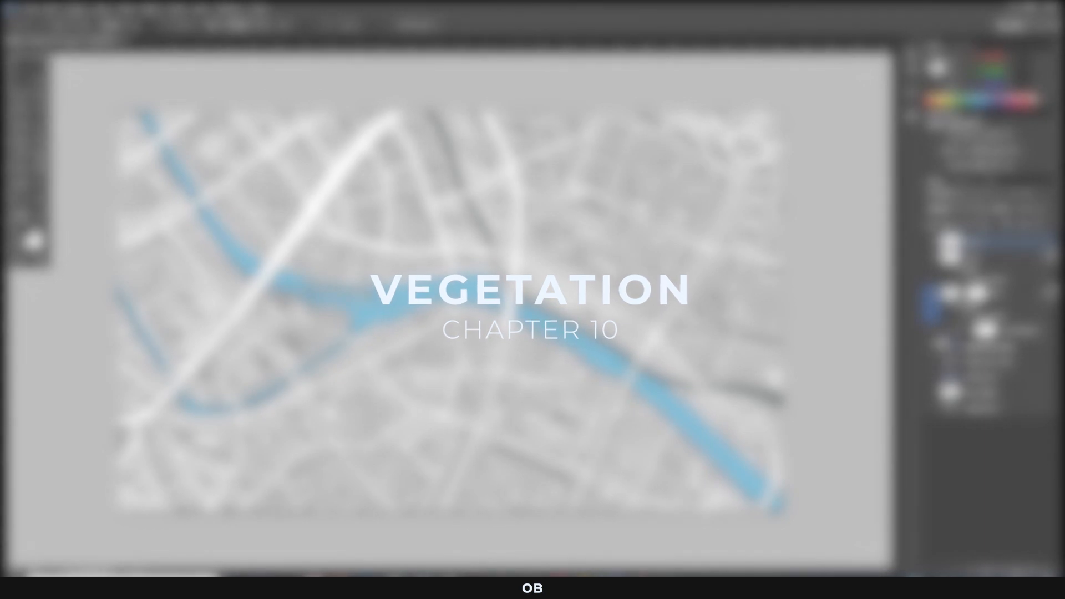
Hide the roads and railway layers and add a new top layer named green with a green colour label.
{"action": "left_click", "coordinate": [931, 257]}
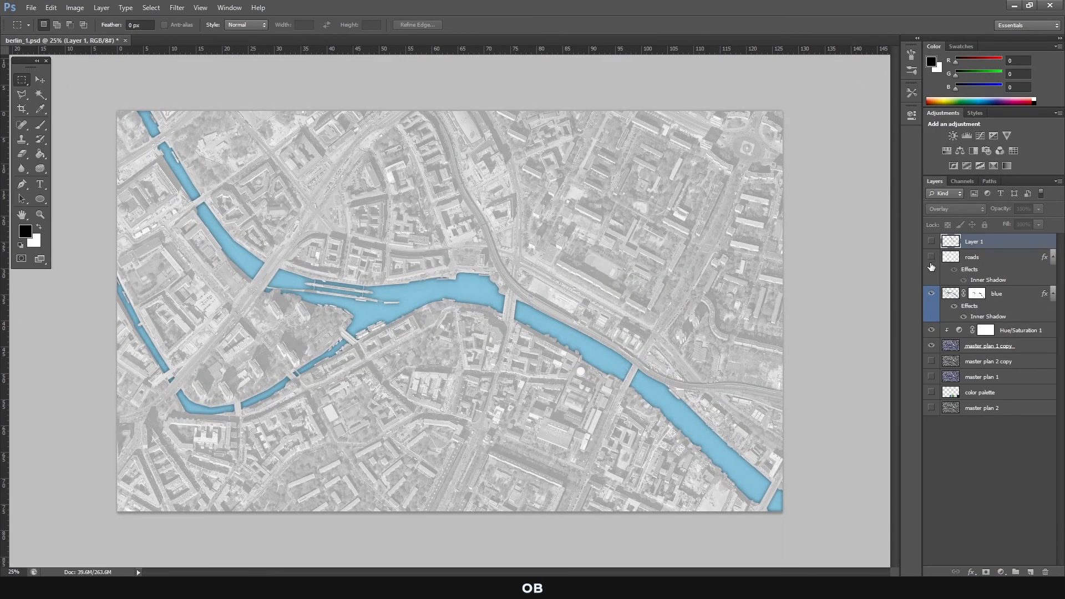
{"action": "left_click", "coordinate": [931, 330]}
{"action": "left_click", "coordinate": [1030, 572]}
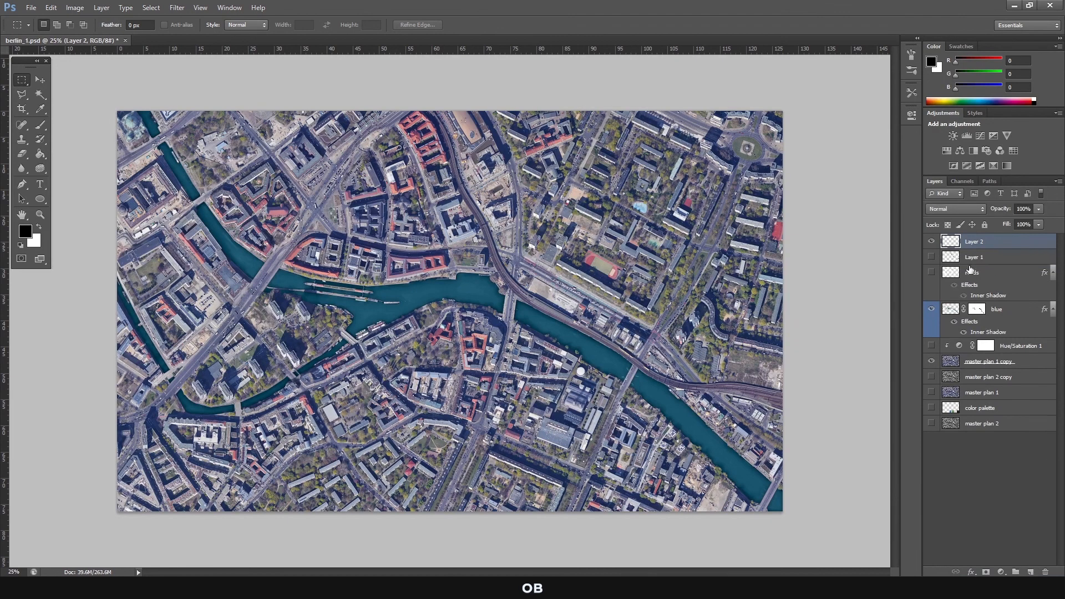
{"action": "double_click", "coordinate": [975, 241]}
{"action": "type", "text": "green"}
{"action": "key", "text": "Return"}
{"action": "right_click", "coordinate": [936, 244]}
{"action": "left_click", "coordinate": [965, 333]}
{"action": "left_click", "coordinate": [931, 345]}
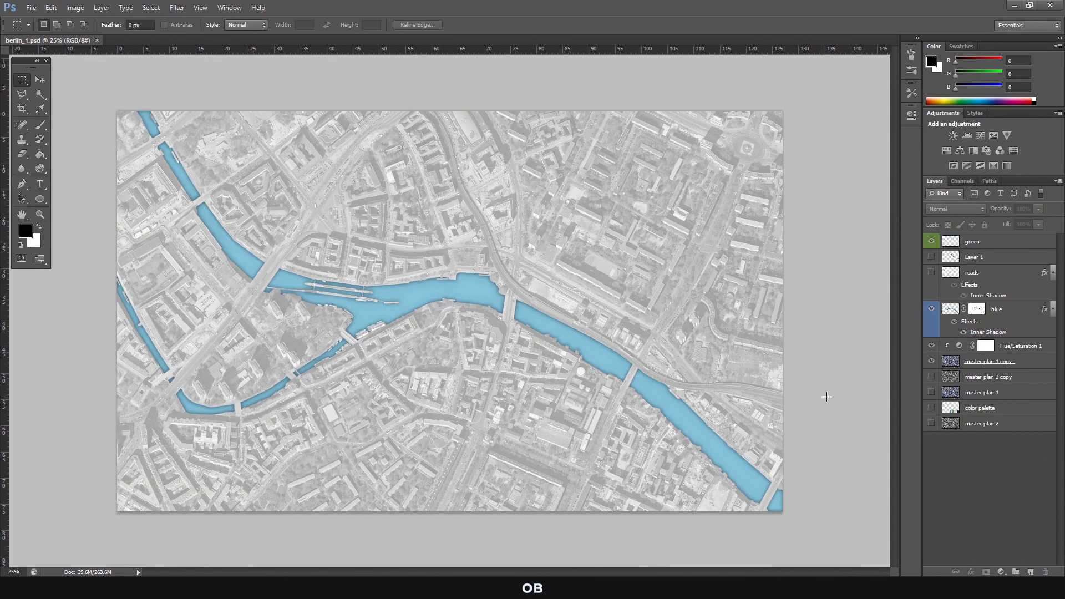
Duplicate the master plan 1 layer directly below green, show it, and shift its hue to +60 and saturation to +70.
{"action": "left_click_drag", "start_coordinate": [992, 398], "coordinate": [956, 265]}
{"action": "left_click", "coordinate": [931, 258]}
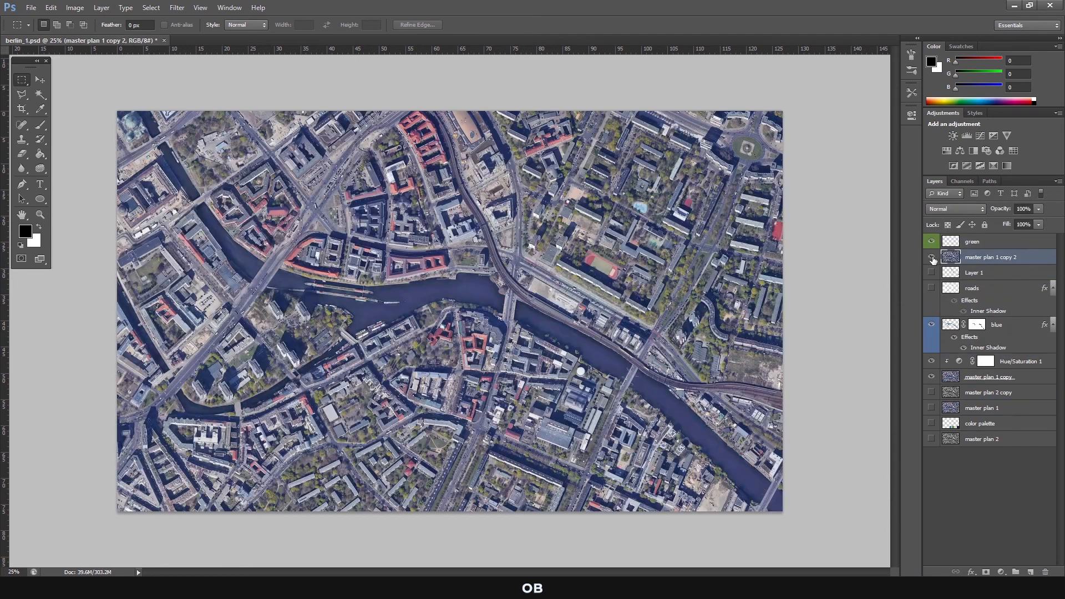
{"action": "left_click", "coordinate": [75, 8]}
{"action": "mouse_move", "coordinate": [100, 36]}
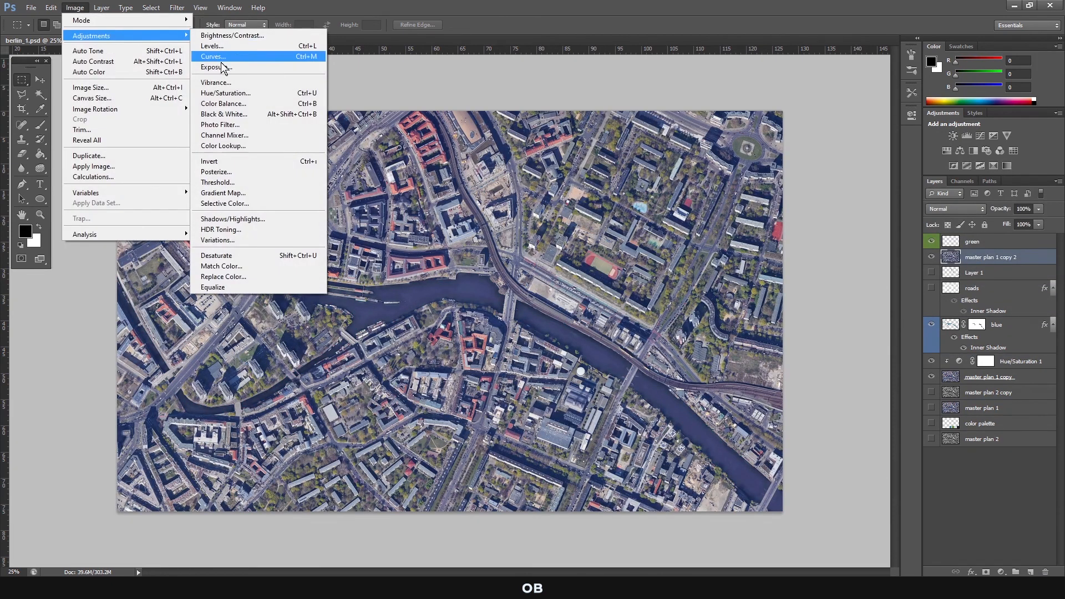
{"action": "left_click", "coordinate": [229, 93]}
{"action": "left_click_drag", "start_coordinate": [827, 266], "coordinate": [865, 268]}
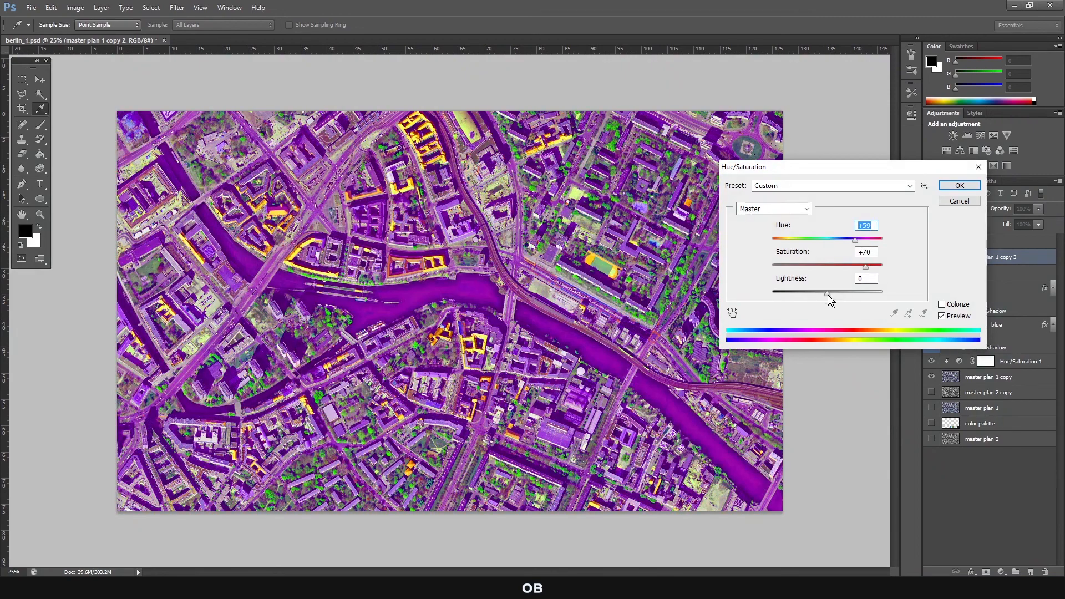
{"action": "mouse_move", "coordinate": [828, 295]}
{"action": "left_mouse_down"}
{"action": "mouse_move", "coordinate": [843, 295]}
{"action": "mouse_move", "coordinate": [829, 295]}
{"action": "left_mouse_up"}
{"action": "left_click_drag", "start_coordinate": [854, 239], "coordinate": [855, 242]}
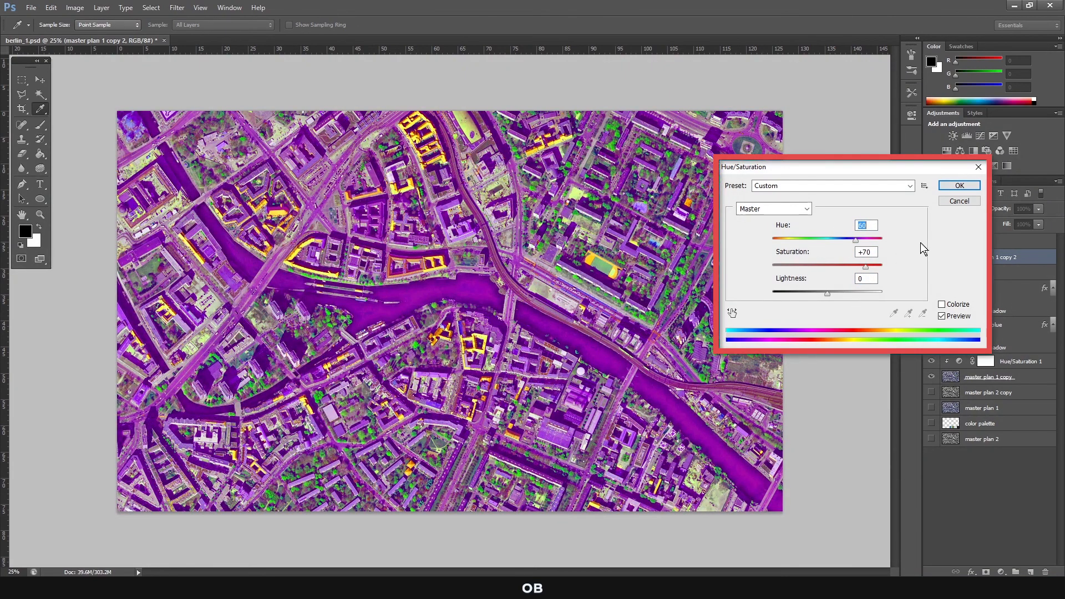
{"action": "left_click", "coordinate": [955, 186]}
Start a Color Range selection that adds samples, and sample the tree greens in the eastern and southern blocks.
{"action": "left_click", "coordinate": [150, 8]}
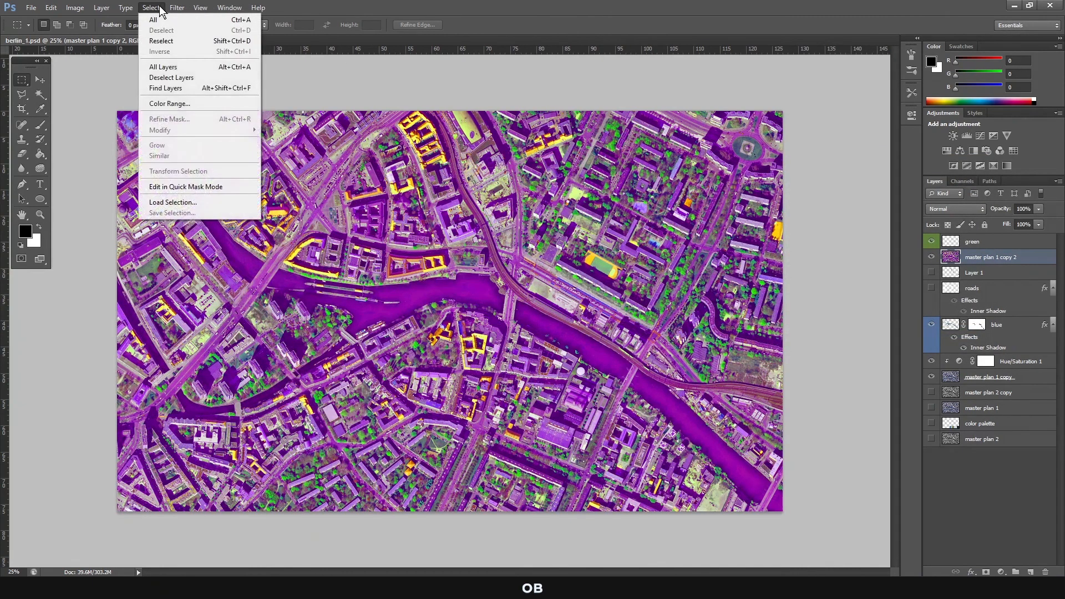
{"action": "left_click", "coordinate": [169, 104]}
{"action": "left_click", "coordinate": [990, 432]}
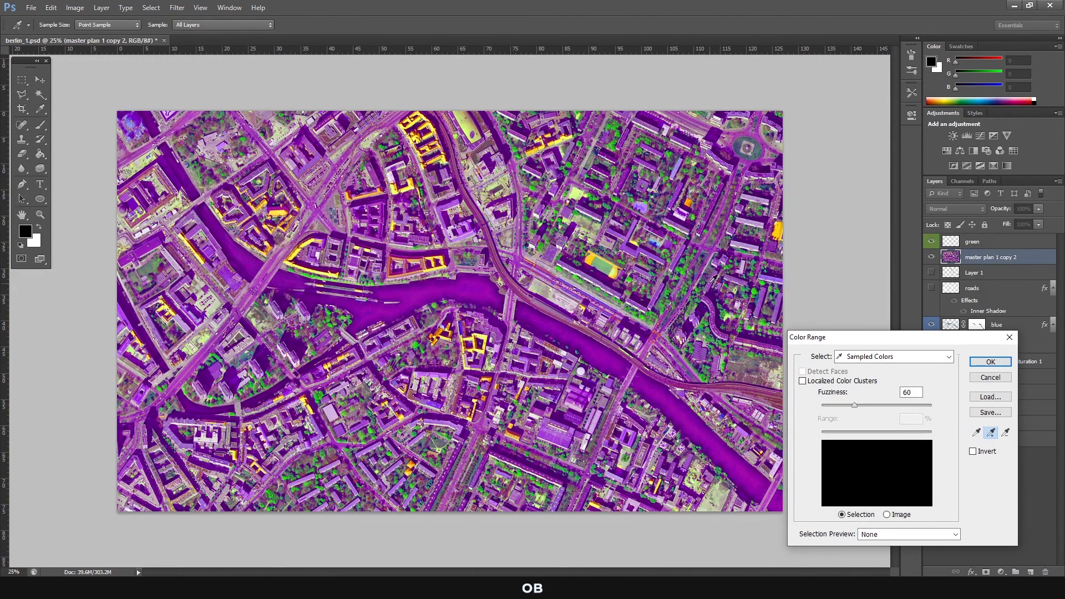
{"action": "left_click", "coordinate": [686, 270]}
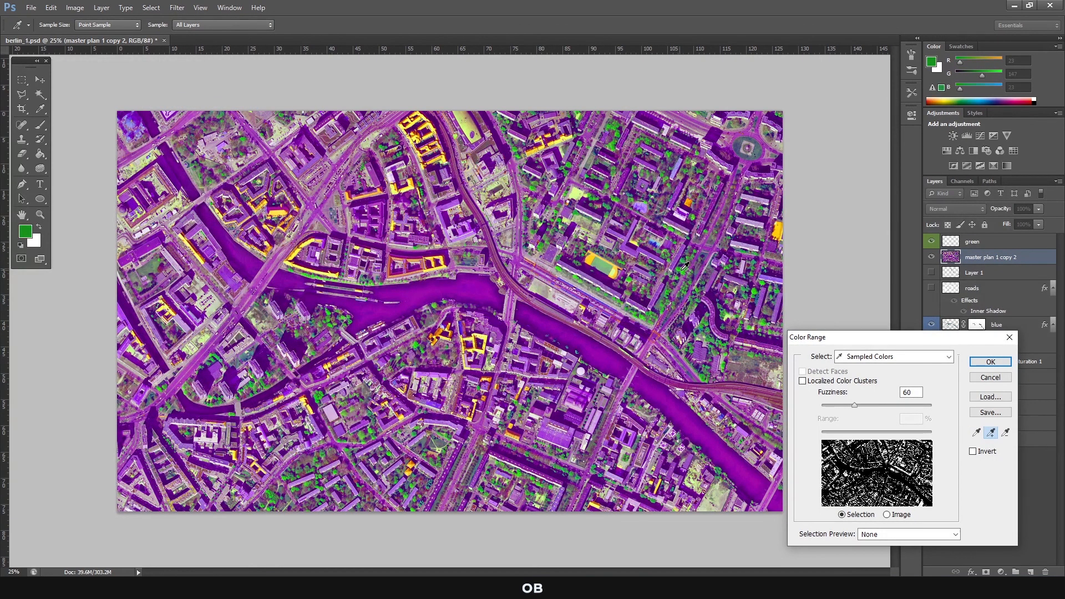
{"action": "left_click", "coordinate": [723, 367]}
{"action": "left_click", "coordinate": [707, 376]}
{"action": "left_click", "coordinate": [708, 381]}
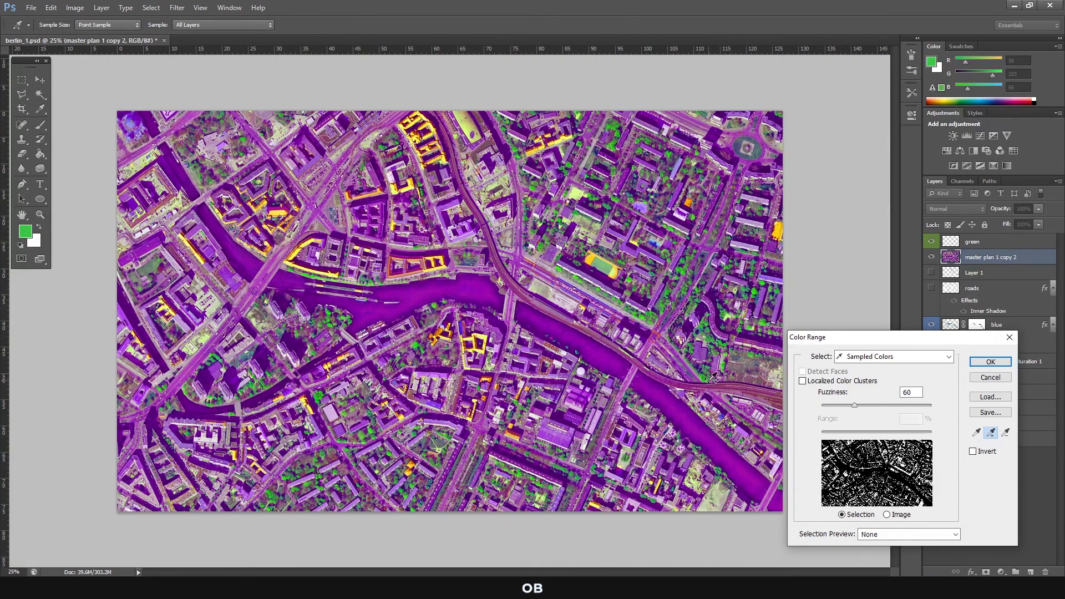
{"action": "left_click", "coordinate": [564, 464]}
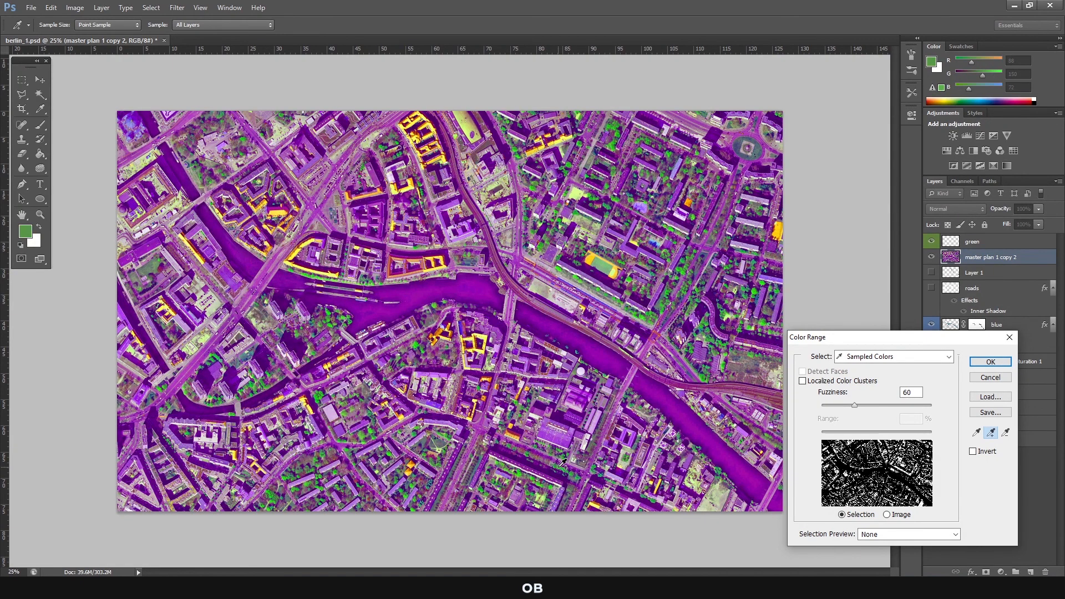
Add tree greens from the central and northwestern blocks to the colour range and apply the selection with fuzziness 60.
{"action": "left_click", "coordinate": [417, 344]}
{"action": "left_click", "coordinate": [342, 317]}
{"action": "left_click", "coordinate": [328, 327]}
{"action": "left_click", "coordinate": [256, 170]}
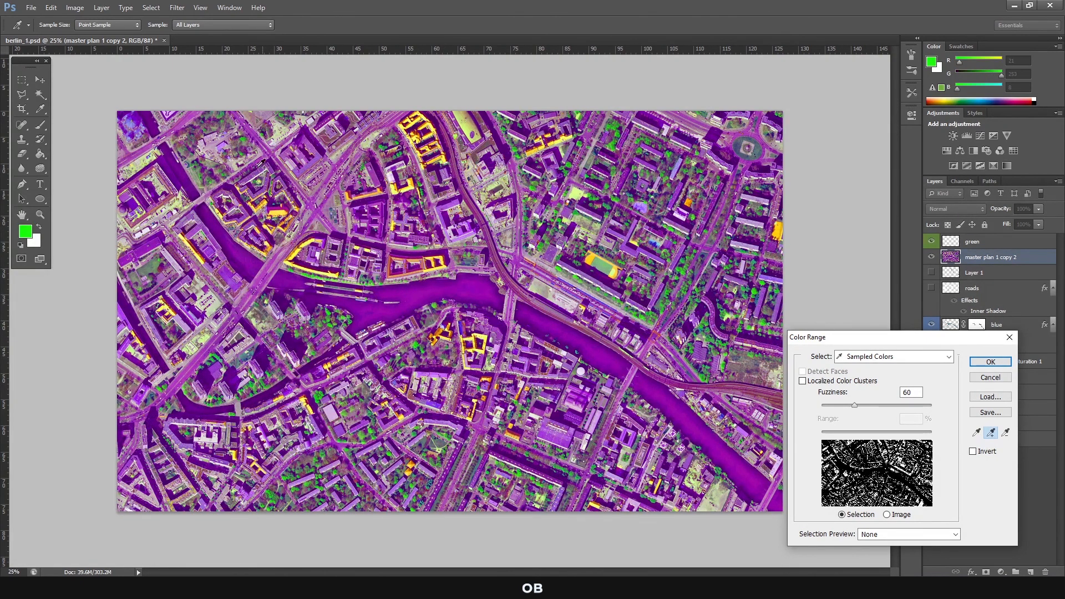
{"action": "left_click", "coordinate": [242, 143]}
{"action": "mouse_move", "coordinate": [856, 410]}
{"action": "left_mouse_down"}
{"action": "mouse_move", "coordinate": [821, 416]}
{"action": "mouse_move", "coordinate": [907, 407]}
{"action": "mouse_move", "coordinate": [849, 426]}
{"action": "left_mouse_up"}
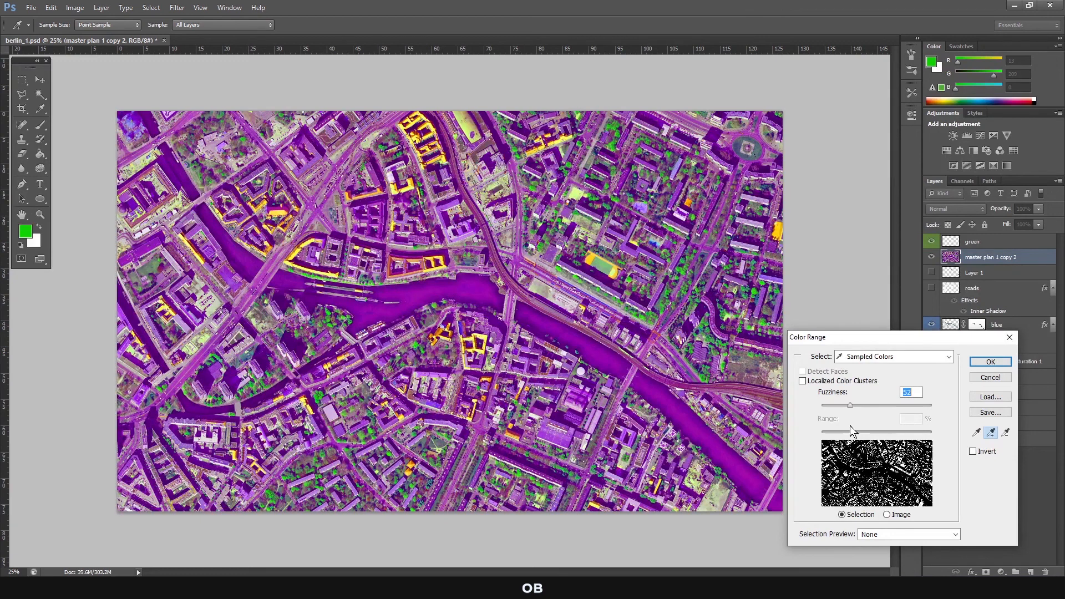
{"action": "left_click_drag", "start_coordinate": [850, 426], "coordinate": [854, 427]}
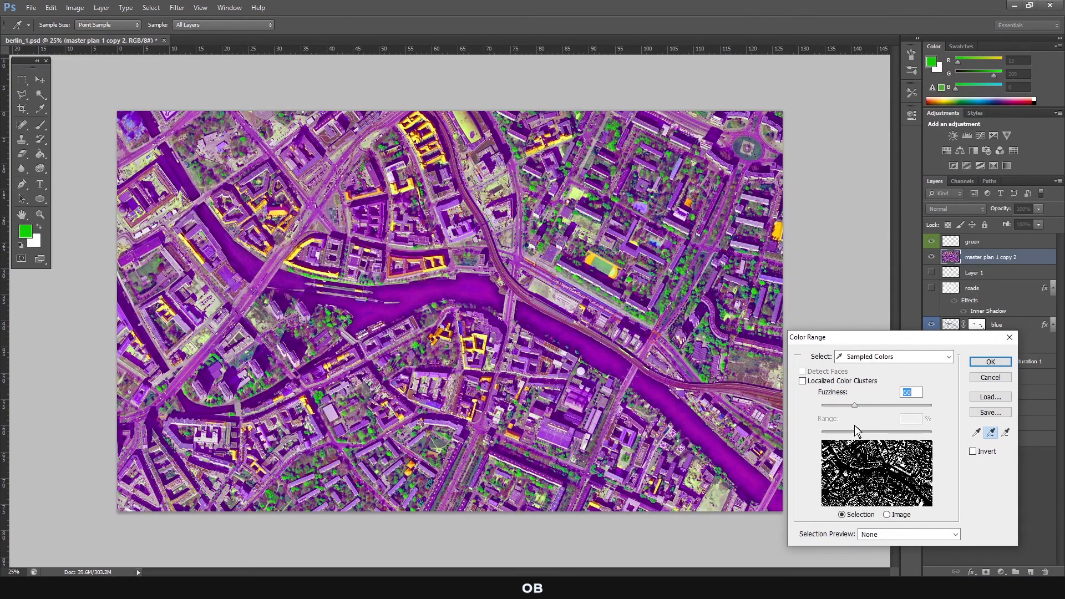
{"action": "left_click", "coordinate": [980, 367]}
{"action": "key", "text": "m"}
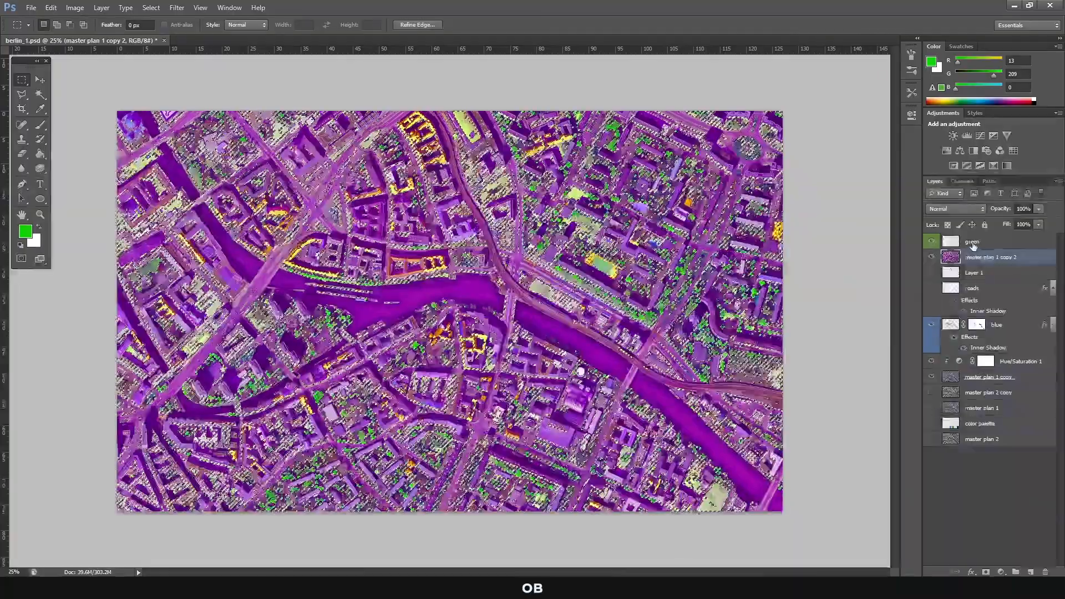
Fill the vegetation selection with bright green on the green layer, deselect, and hide the recoloured map copy.
{"action": "left_click", "coordinate": [972, 243]}
{"action": "key", "text": "g"}
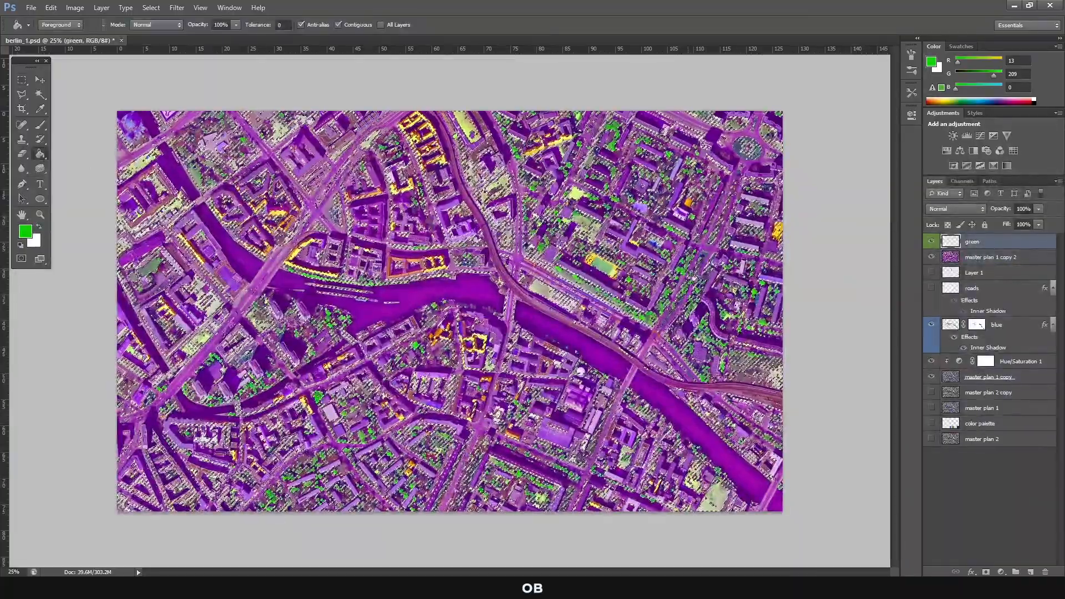
{"action": "left_click", "coordinate": [682, 271]}
{"action": "left_click", "coordinate": [23, 80]}
{"action": "left_click", "coordinate": [815, 236]}
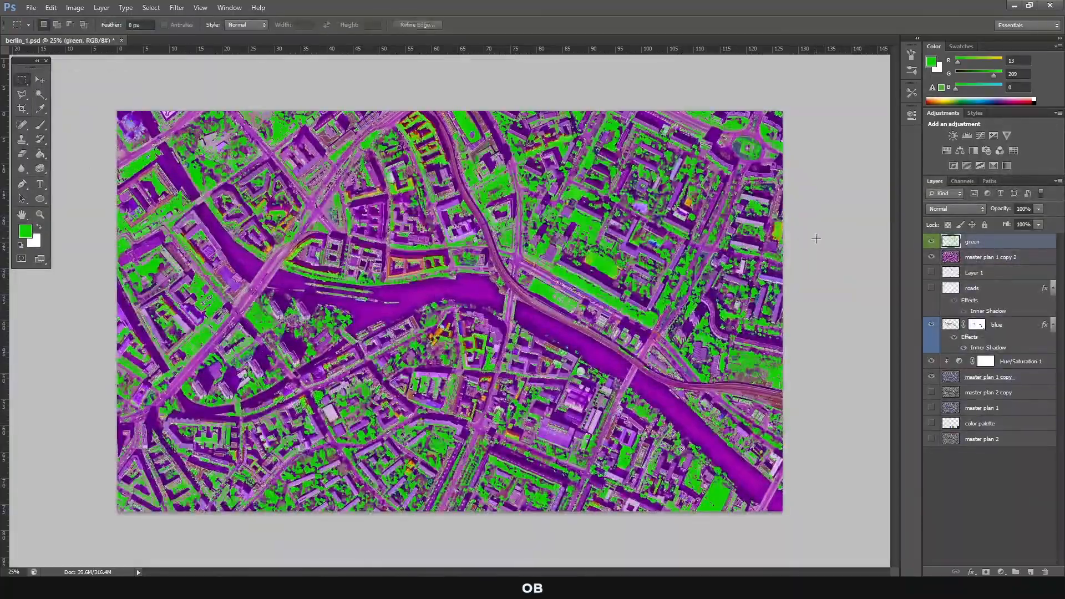
{"action": "left_click", "coordinate": [931, 257]}
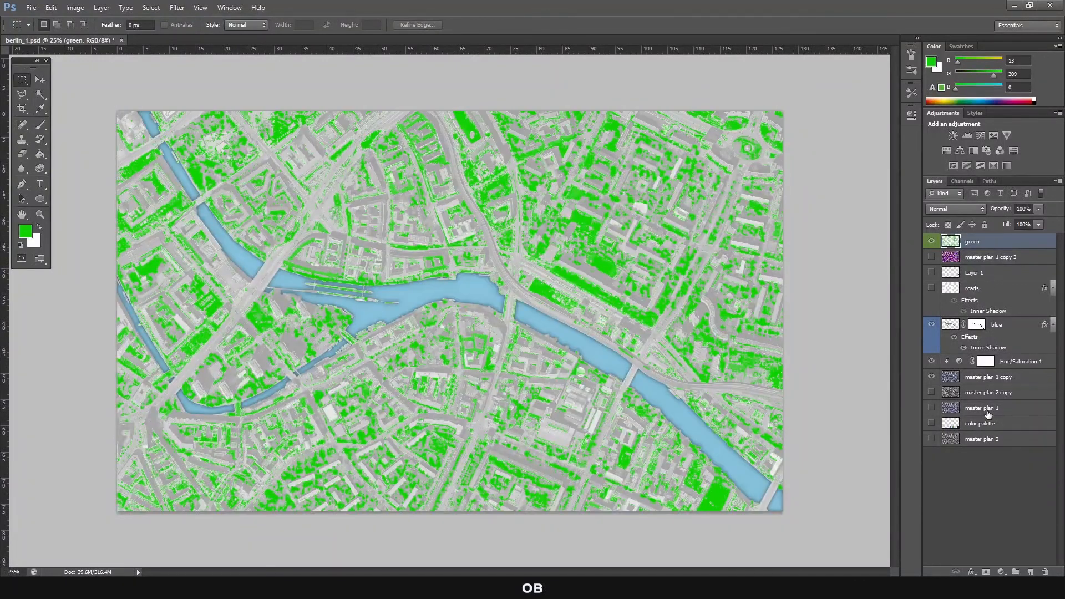
Show the color palette layer and move it to the top of the layer stack.
{"action": "left_click", "coordinate": [977, 427]}
{"action": "left_click", "coordinate": [931, 423]}
{"action": "left_click_drag", "start_coordinate": [985, 427], "coordinate": [994, 235]}
Apply a Normal color overlay at 100% opacity to the green layer, sampling the palette's green swatch.
{"action": "left_click", "coordinate": [953, 261]}
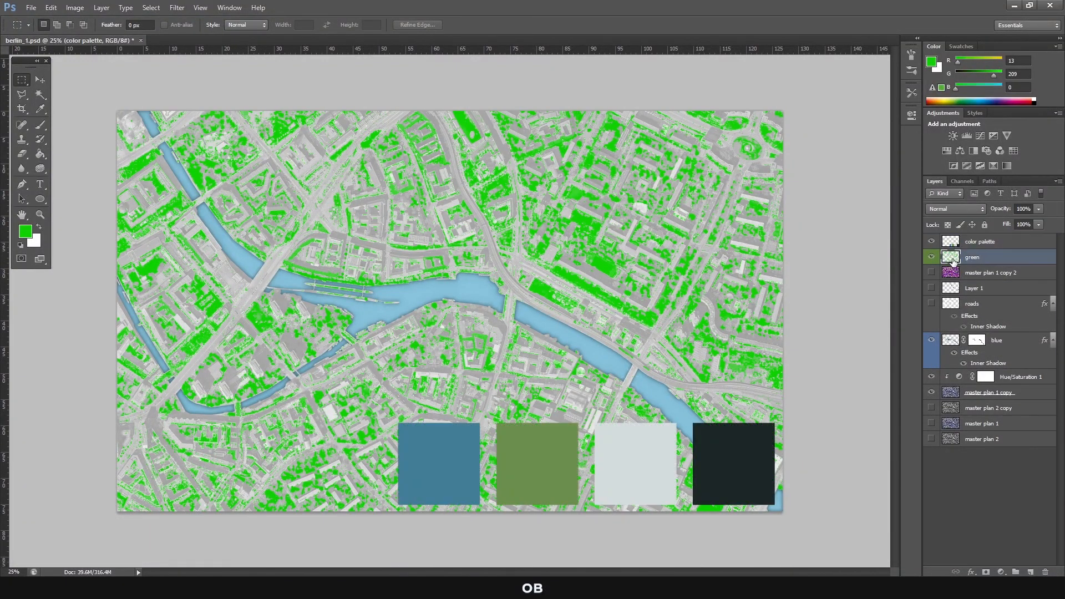
{"action": "double_click", "coordinate": [953, 258]}
{"action": "left_click", "coordinate": [748, 309]}
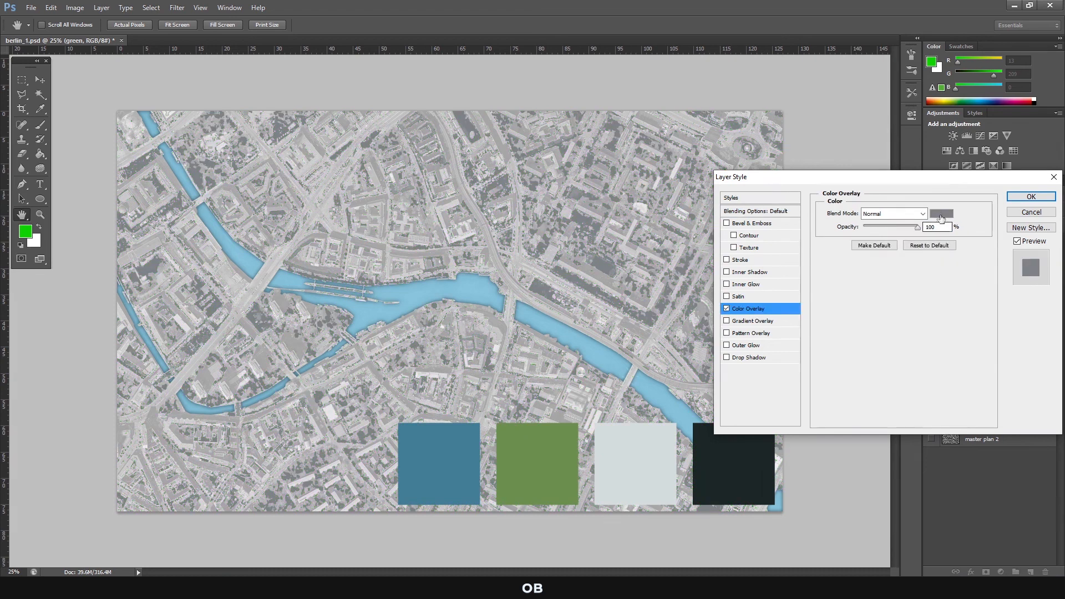
{"action": "left_click", "coordinate": [941, 218]}
{"action": "left_click", "coordinate": [554, 442]}
{"action": "left_click", "coordinate": [992, 381]}
{"action": "left_click", "coordinate": [1016, 196]}
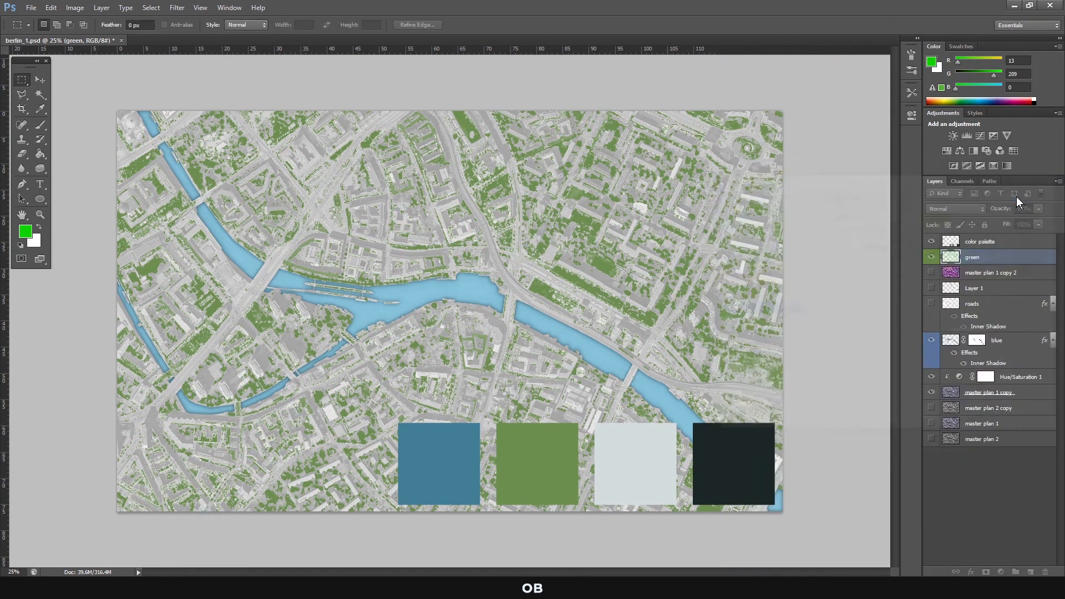
Hide the color palette layer, move it to the bottom of the stack, and show the roads and railway layers again.
{"action": "left_click", "coordinate": [931, 242]}
{"action": "left_click_drag", "start_coordinate": [982, 243], "coordinate": [982, 463]}
{"action": "left_click", "coordinate": [931, 309]}
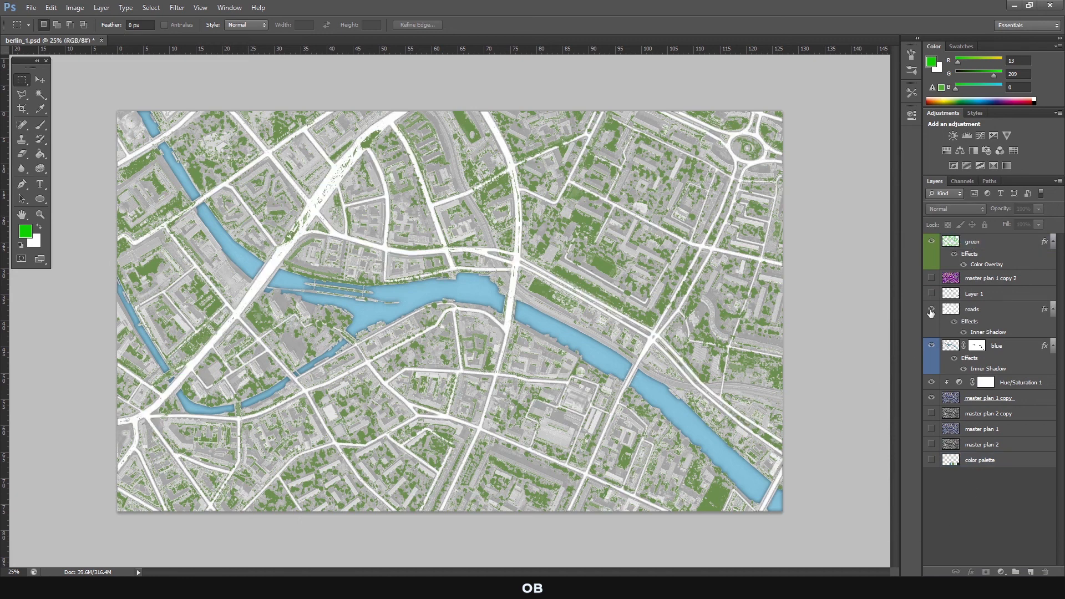
{"action": "left_click", "coordinate": [931, 294]}
Add an Outer Glow to the green layer and sample its glow colour from the map's vegetation green (6b8e4e).
{"action": "double_click", "coordinate": [983, 265]}
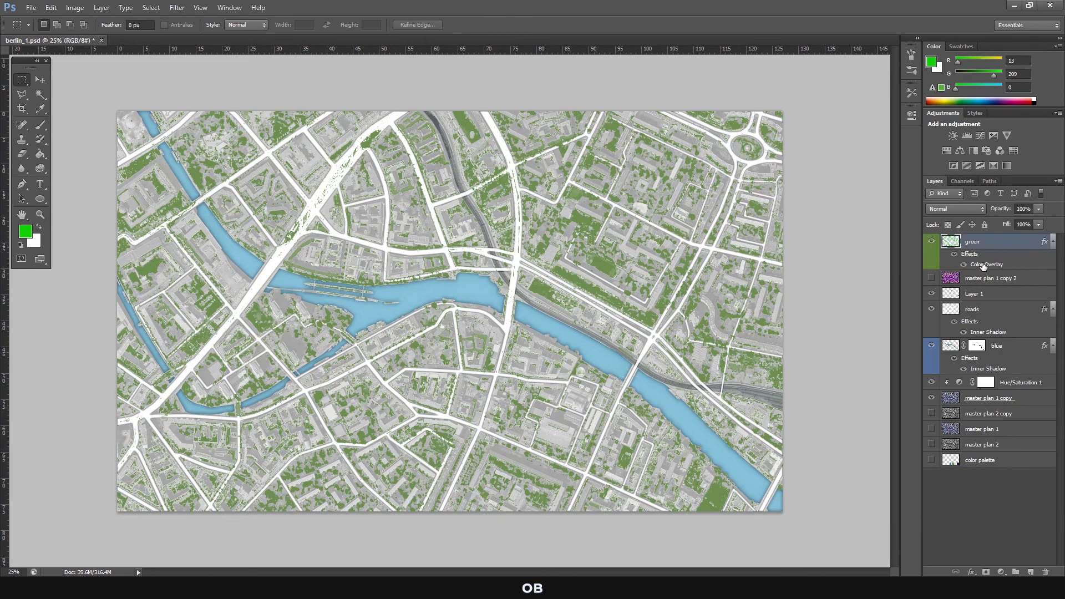
{"action": "left_click", "coordinate": [768, 345]}
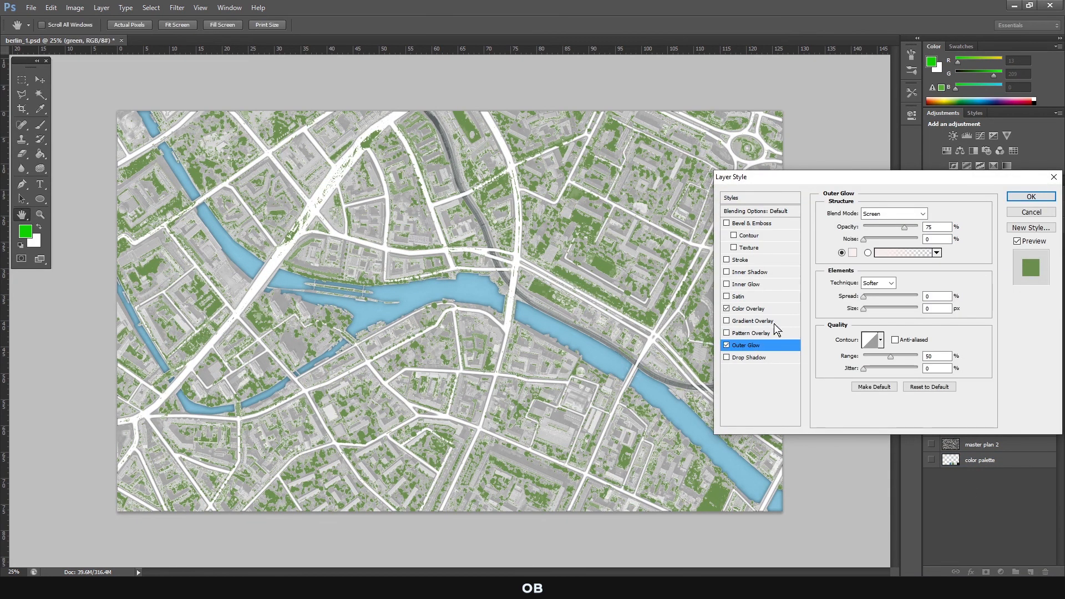
{"action": "left_click", "coordinate": [852, 253]}
{"action": "left_click", "coordinate": [606, 263]}
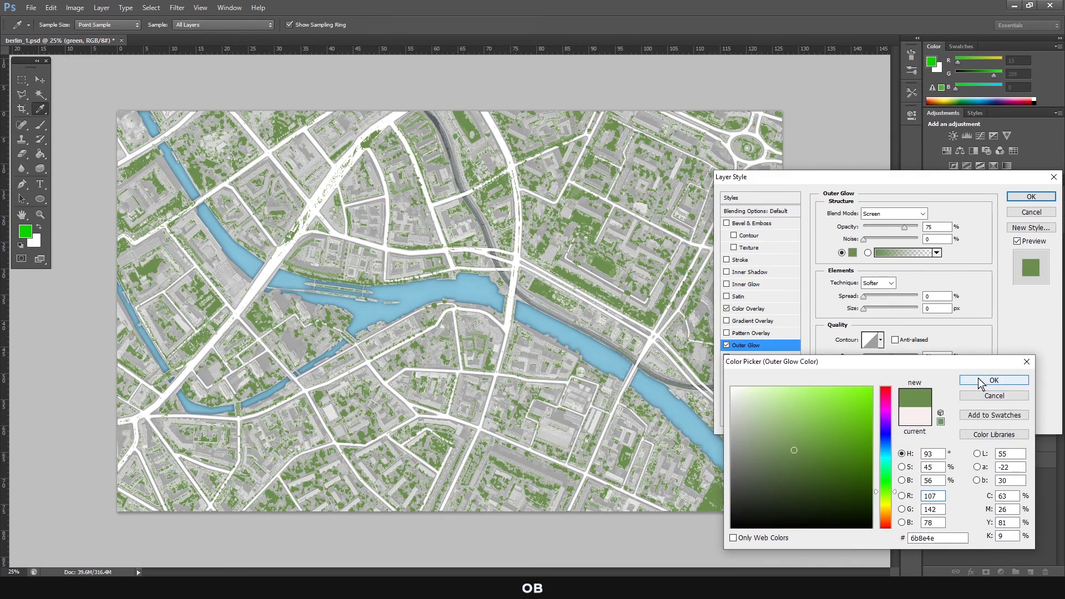
{"action": "left_click", "coordinate": [994, 380]}
{"action": "left_click", "coordinate": [841, 252]}
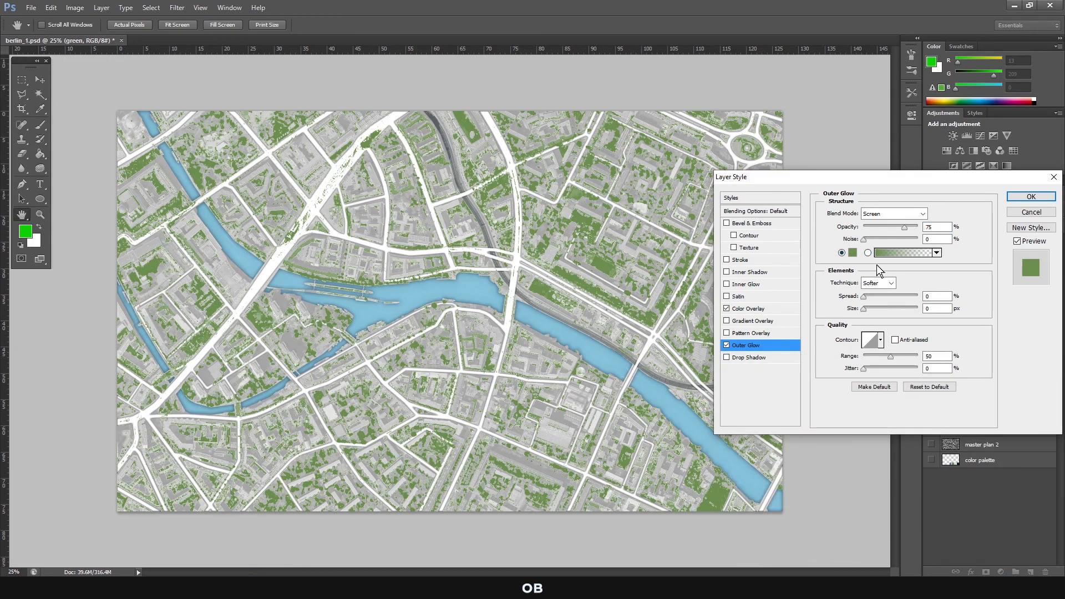
Set the green layer's outer glow to Normal blending, 81% opacity, 16 px size and 98% range, and apply it.
{"action": "mouse_move", "coordinate": [904, 228]}
{"action": "left_mouse_down"}
{"action": "mouse_move", "coordinate": [915, 232]}
{"action": "mouse_move", "coordinate": [870, 242]}
{"action": "mouse_move", "coordinate": [892, 242]}
{"action": "left_mouse_up"}
{"action": "left_click", "coordinate": [893, 214]}
{"action": "left_click", "coordinate": [874, 223]}
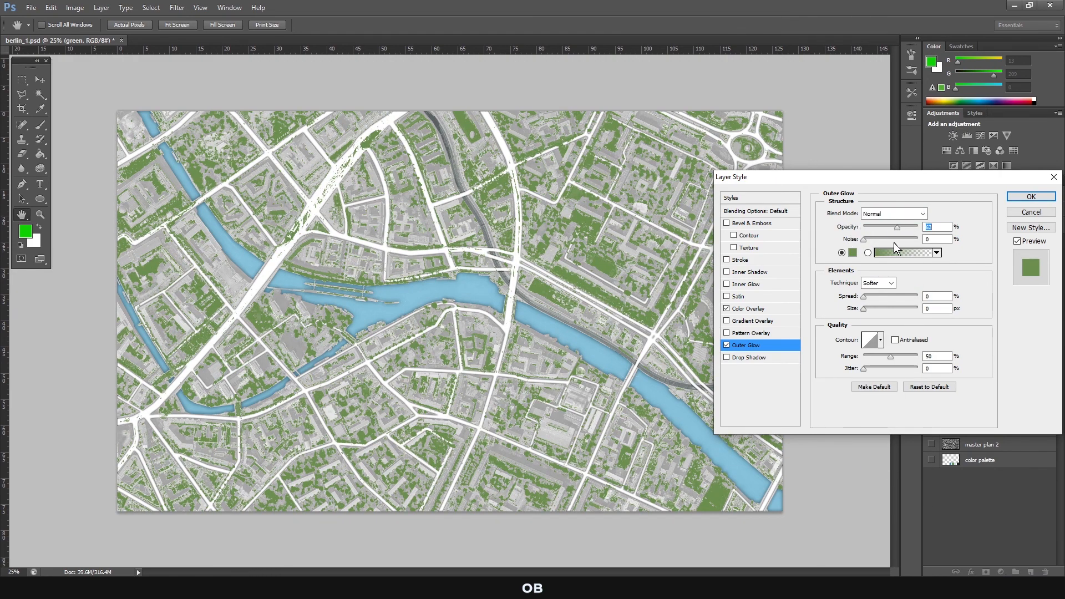
{"action": "mouse_move", "coordinate": [863, 297]}
{"action": "left_mouse_down"}
{"action": "mouse_move", "coordinate": [884, 296]}
{"action": "mouse_move", "coordinate": [861, 297]}
{"action": "left_mouse_up"}
{"action": "mouse_move", "coordinate": [863, 309]}
{"action": "left_mouse_down"}
{"action": "mouse_move", "coordinate": [909, 313]}
{"action": "mouse_move", "coordinate": [871, 326]}
{"action": "left_mouse_up"}
{"action": "left_click_drag", "start_coordinate": [890, 227], "coordinate": [907, 237]}
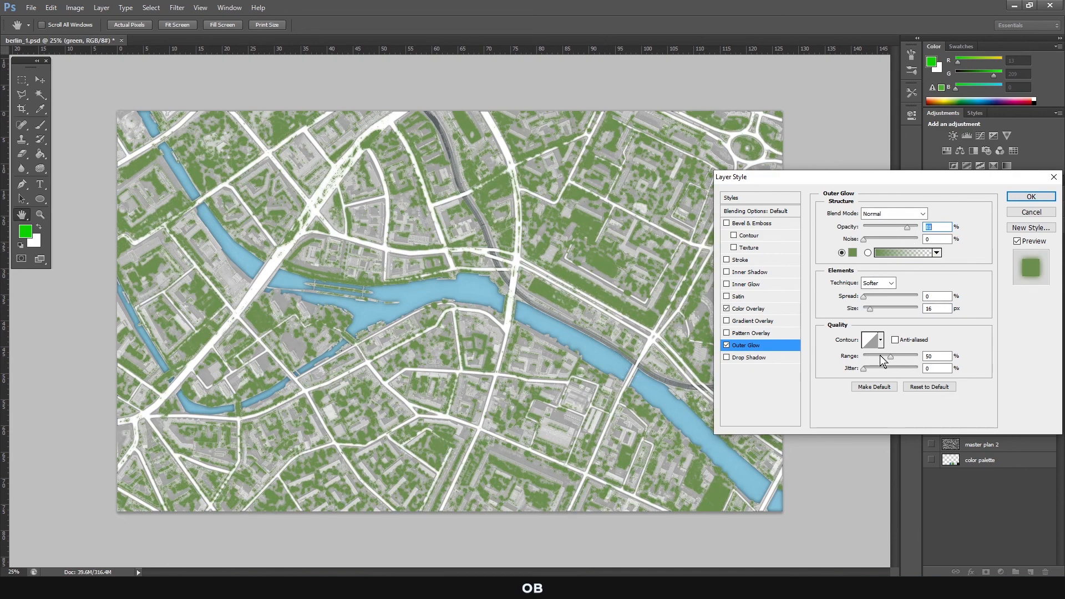
{"action": "left_click_drag", "start_coordinate": [890, 356], "coordinate": [918, 364]}
{"action": "key", "text": "Tab"}
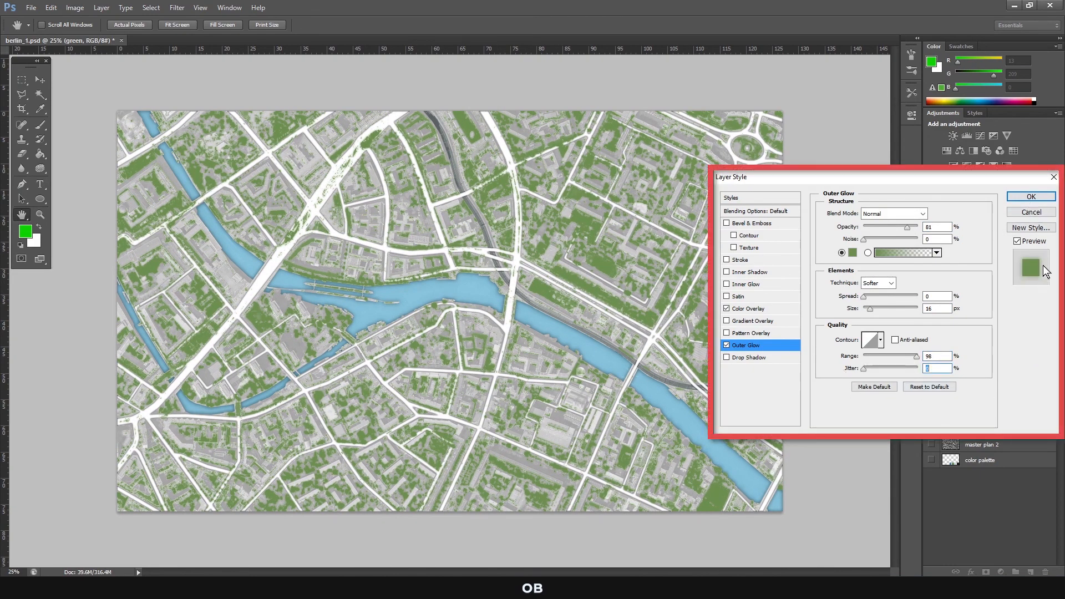
{"action": "left_click", "coordinate": [1029, 198]}
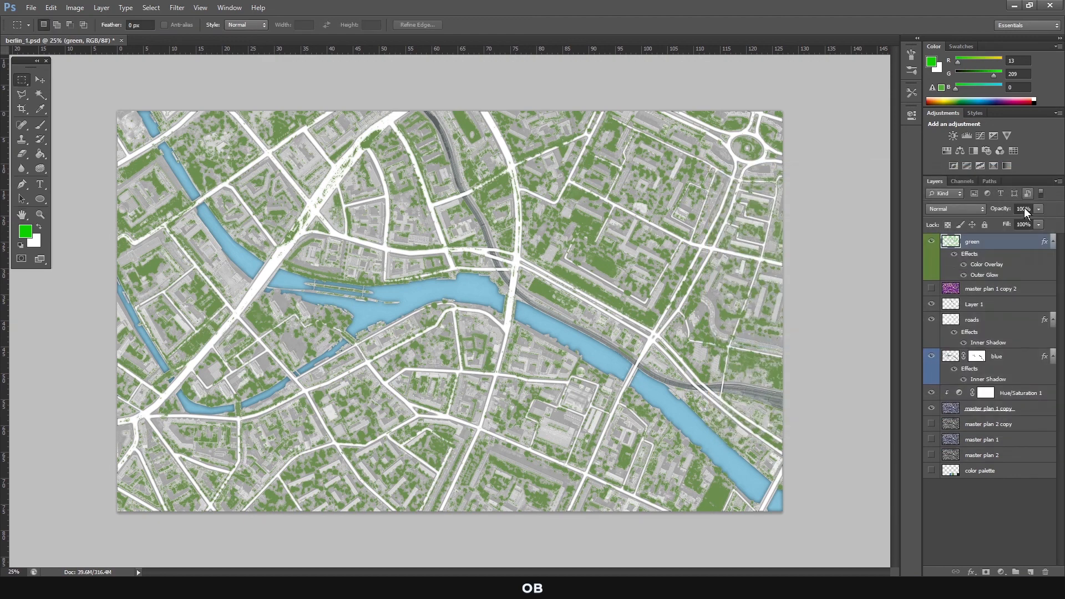
Merge the green layer with a new empty layer, name the result green, and give it a green colour label.
{"action": "left_click", "coordinate": [1031, 571]}
{"action": "left_click", "coordinate": [980, 258], "text": "ctrl"}
{"action": "right_click", "coordinate": [990, 258]}
{"action": "left_click", "coordinate": [944, 443]}
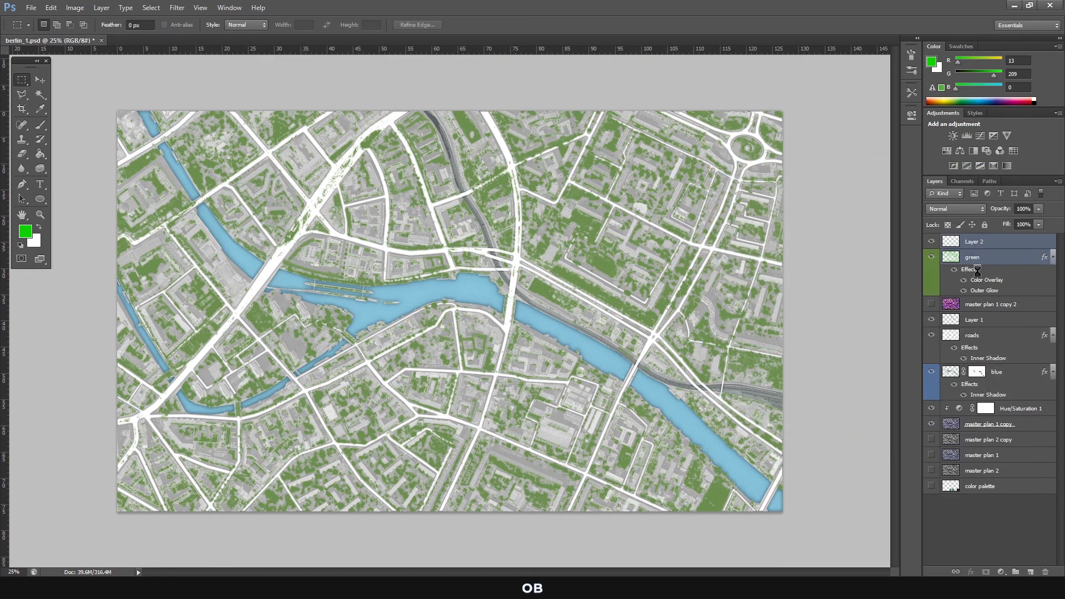
{"action": "double_click", "coordinate": [977, 242]}
{"action": "type", "text": "green"}
{"action": "key", "text": "Return"}
{"action": "right_click", "coordinate": [933, 245]}
{"action": "left_click", "coordinate": [965, 334]}
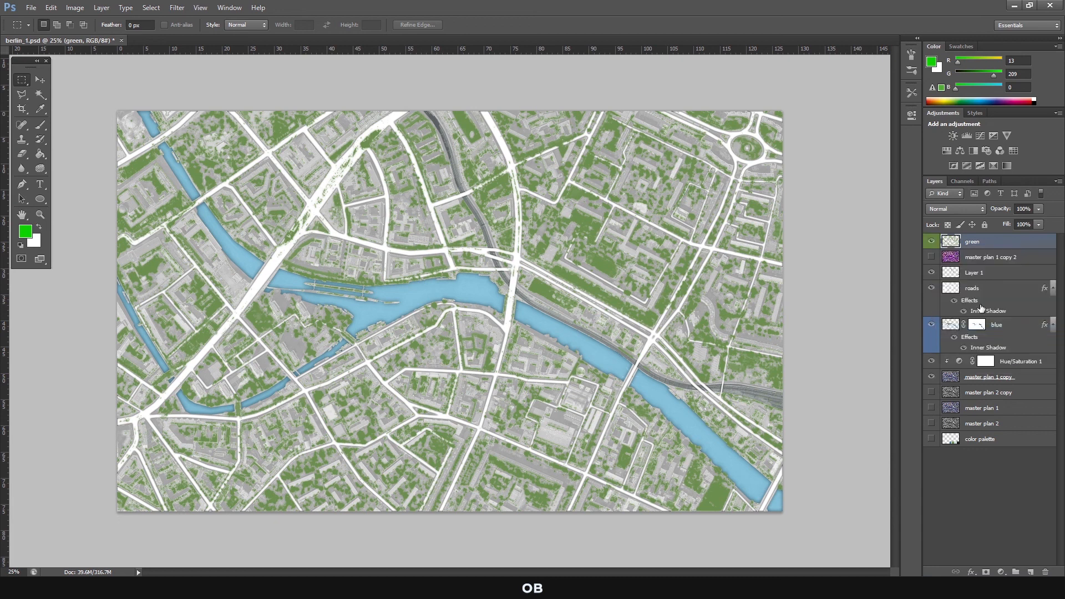
Move the green layer between the roads and blue layers and set it to Multiply at 90% opacity.
{"action": "left_click_drag", "start_coordinate": [980, 244], "coordinate": [1005, 315]}
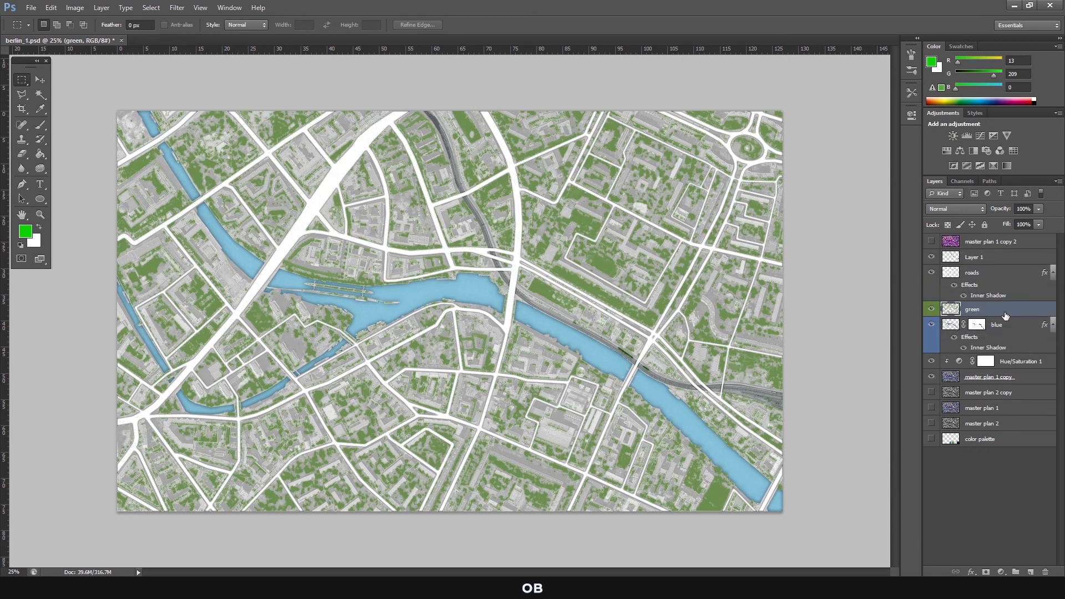
{"action": "left_click", "coordinate": [954, 210]}
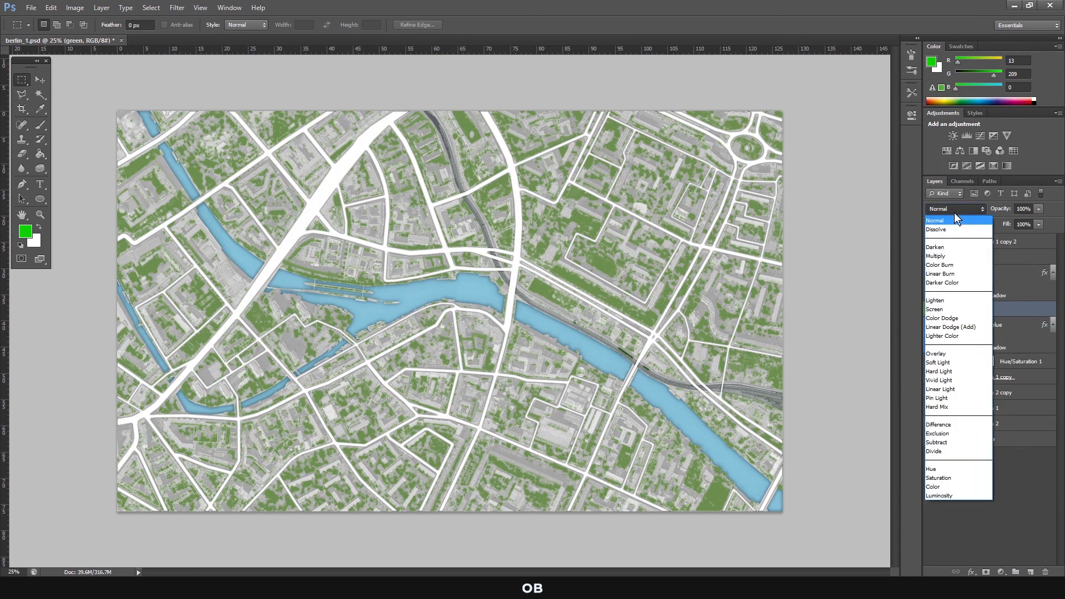
{"action": "left_click", "coordinate": [941, 258]}
{"action": "type", "text": "90"}
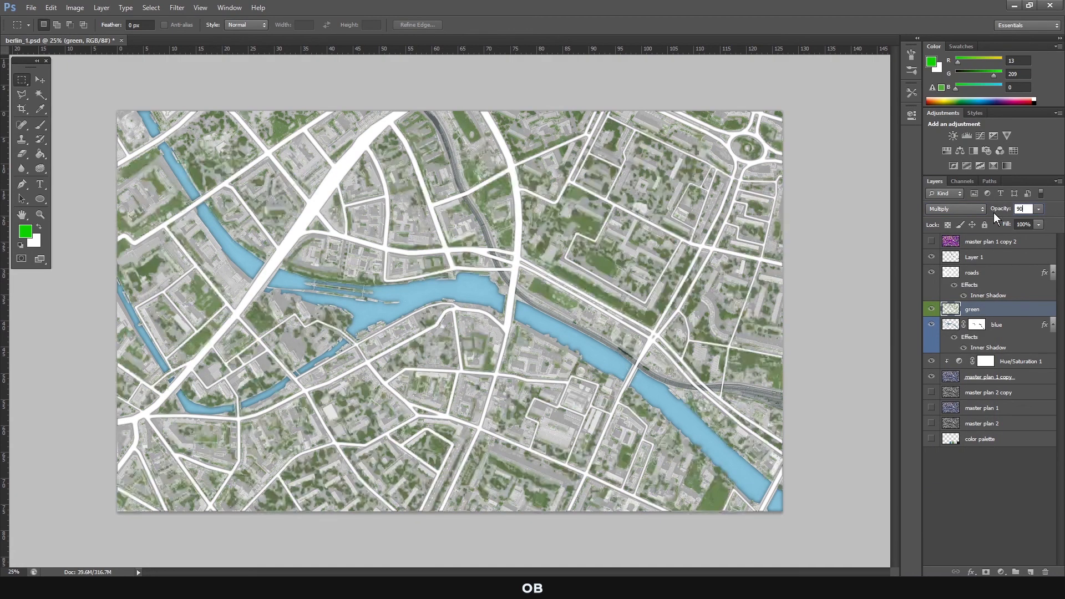
Erase stray vegetation colour along the river on the green layer.
{"action": "type", "text": "z"}
{"action": "left_click", "coordinate": [626, 356]}
{"action": "key", "text": "e"}
{"action": "left_click_drag", "start_coordinate": [589, 337], "coordinate": [707, 420]}
{"action": "key", "text": "z"}
{"action": "left_click_drag", "start_coordinate": [853, 426], "coordinate": [594, 326]}
{"action": "left_click", "coordinate": [594, 326], "text": "alt"}
{"action": "left_click", "coordinate": [593, 326], "text": "alt"}
{"action": "left_click", "coordinate": [363, 335], "text": "alt"}
{"action": "left_click", "coordinate": [418, 334], "text": "alt"}
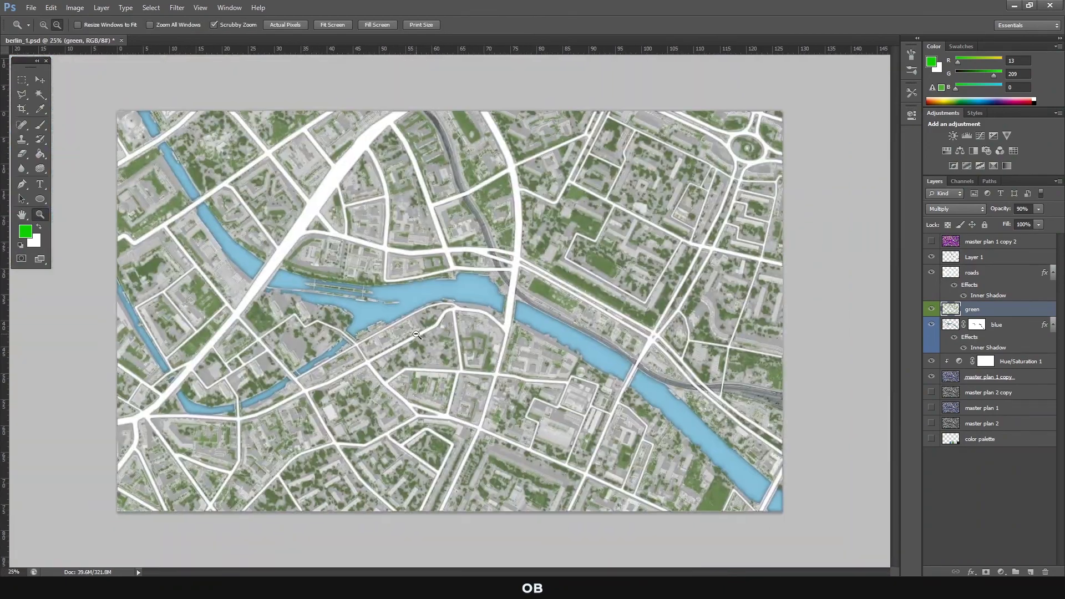
{"action": "key", "text": "e"}
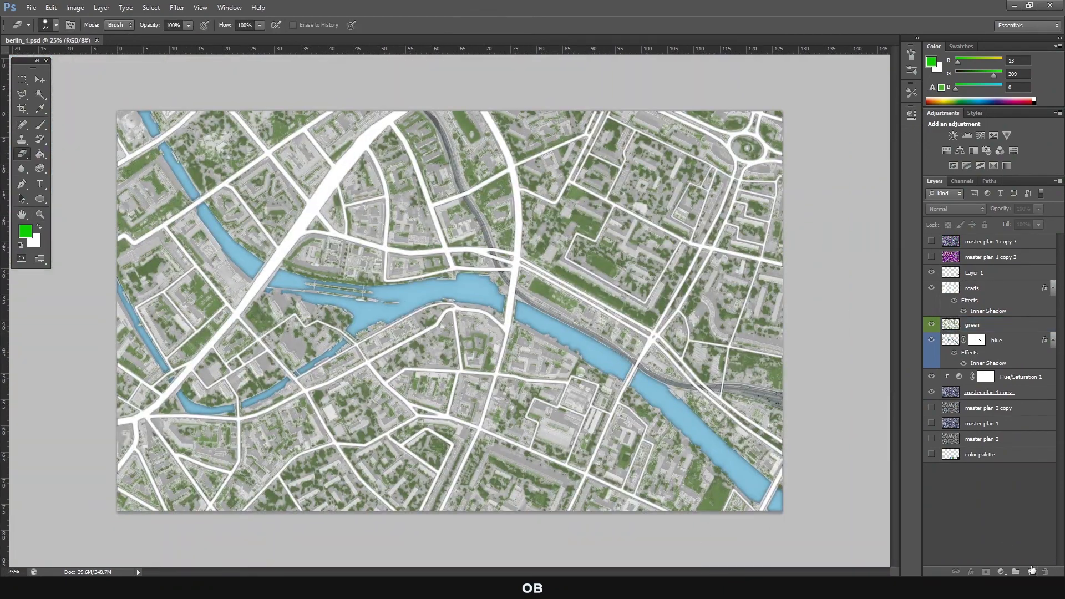
Create a new layer named grey directly above the Hue/Saturation adjustment, below the blue layer.
{"action": "left_click", "coordinate": [1031, 571]}
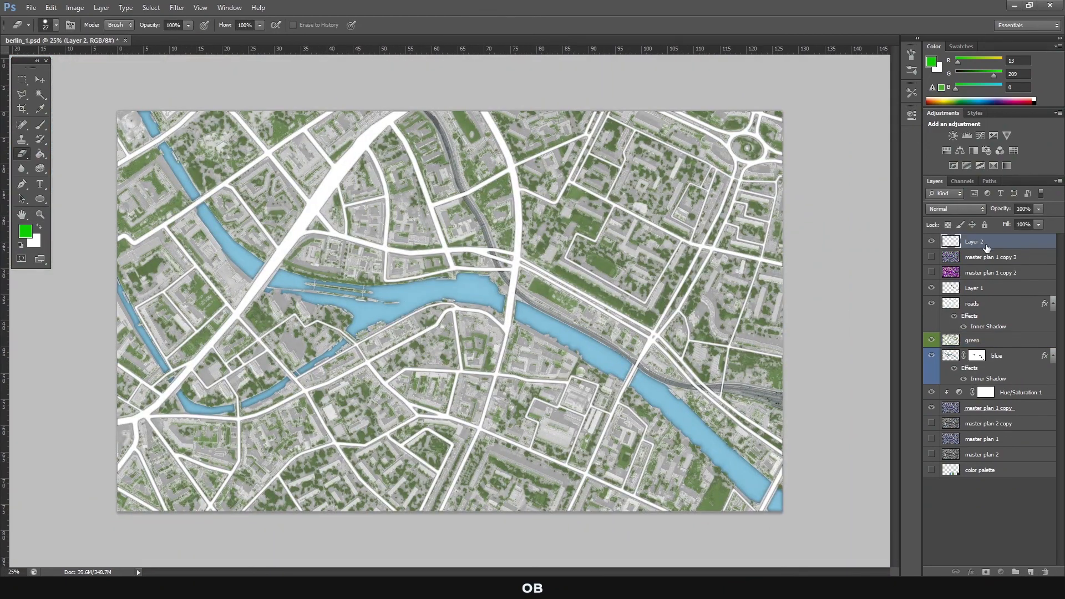
{"action": "left_click_drag", "start_coordinate": [986, 248], "coordinate": [991, 384]}
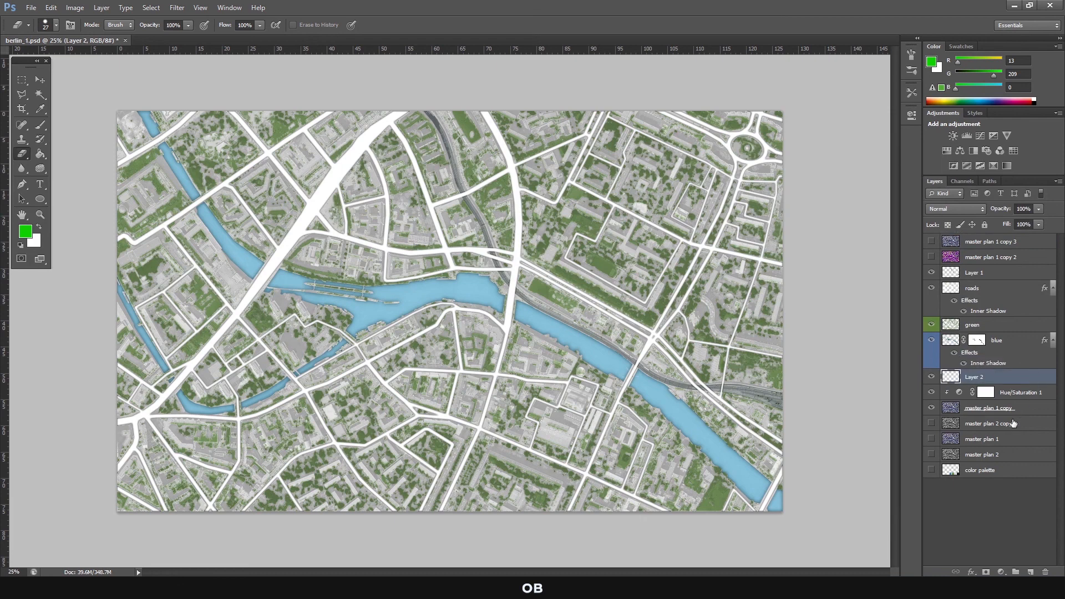
{"action": "double_click", "coordinate": [973, 377]}
{"action": "type", "text": "grey"}
{"action": "key", "text": "Return"}
Bring the color palette layer to the top of the stack to sample its light grey swatch, and hide it again.
{"action": "left_click_drag", "start_coordinate": [993, 474], "coordinate": [989, 242]}
{"action": "key", "text": "i"}
{"action": "left_click", "coordinate": [633, 454]}
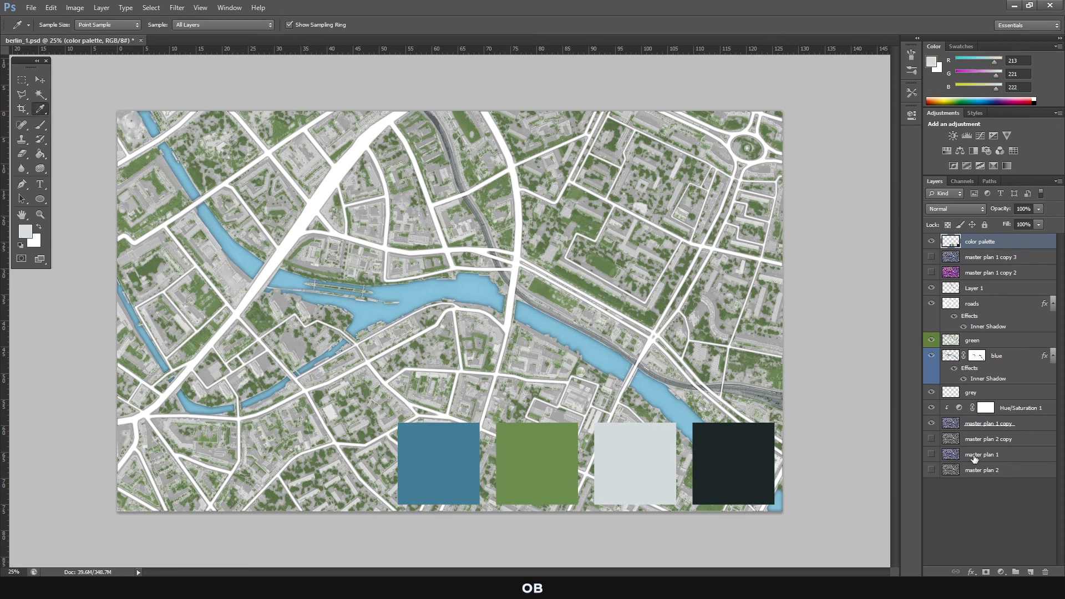
{"action": "left_click", "coordinate": [931, 242]}
Fill the grey layer with the sampled light grey (213, 221, 222) and set its blend mode to Darken.
{"action": "left_click", "coordinate": [980, 395]}
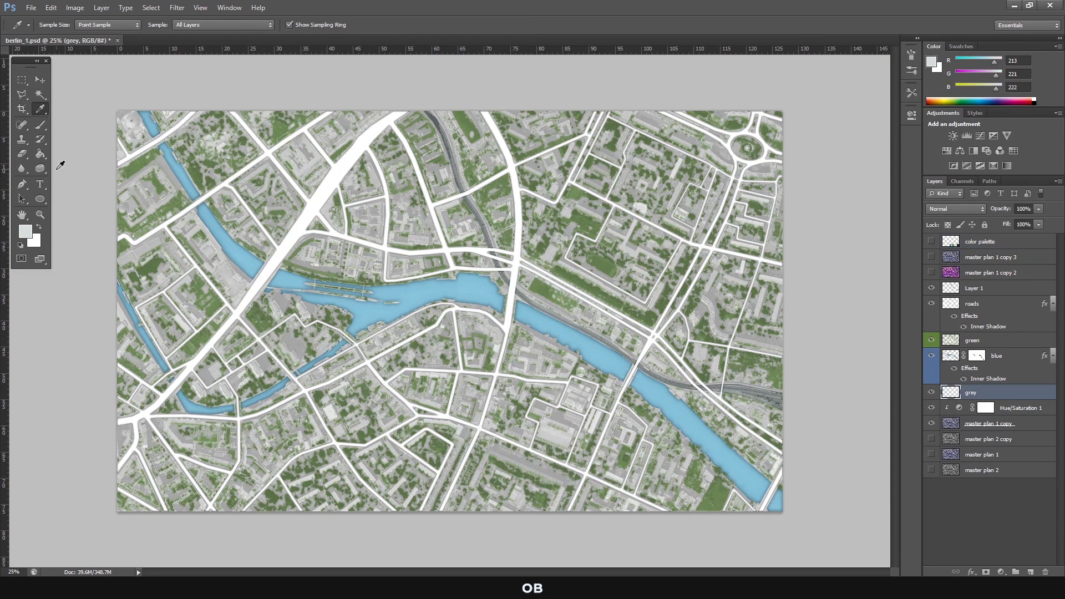
{"action": "key", "text": "alt+BackSpace"}
{"action": "key", "text": "m"}
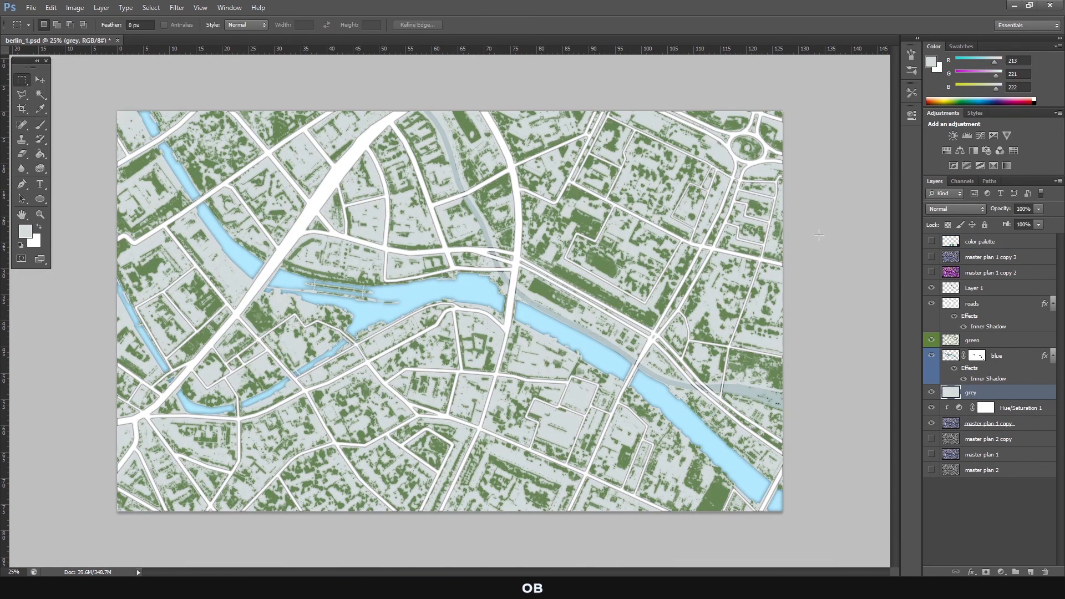
{"action": "left_click", "coordinate": [950, 209]}
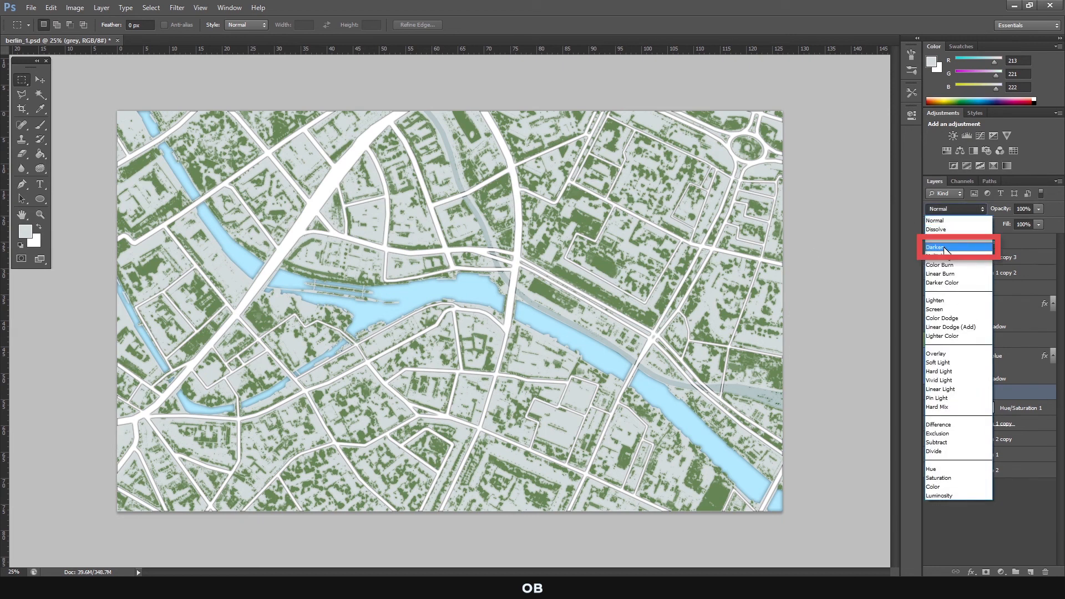
{"action": "left_click", "coordinate": [945, 247]}
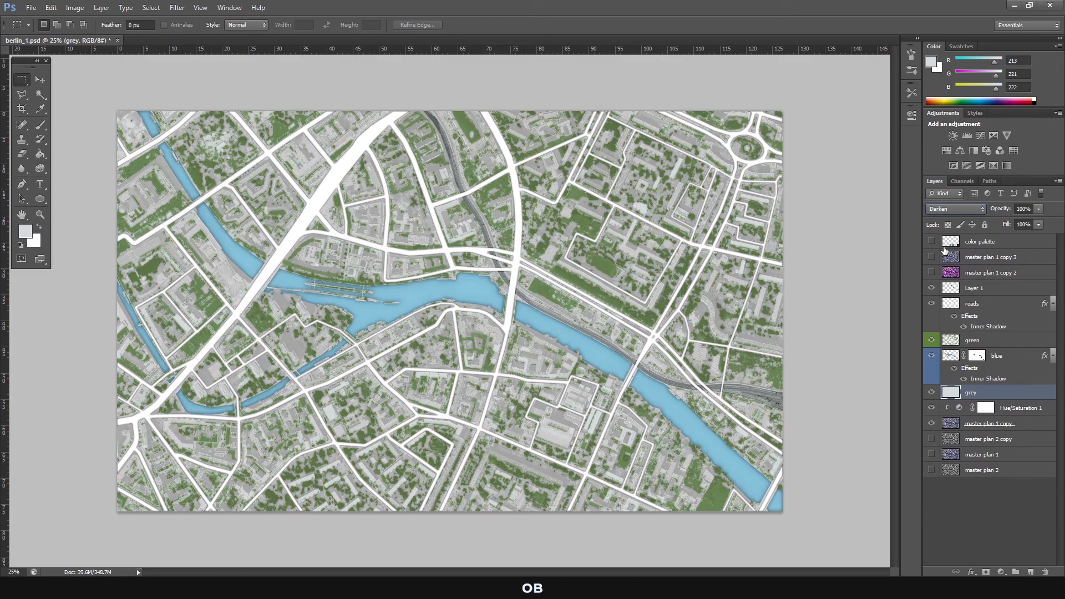
Deselect the layers and briefly show the master plan 1 copy 3 layer to compare the original map with the styled plan.
{"action": "left_click", "coordinate": [966, 524]}
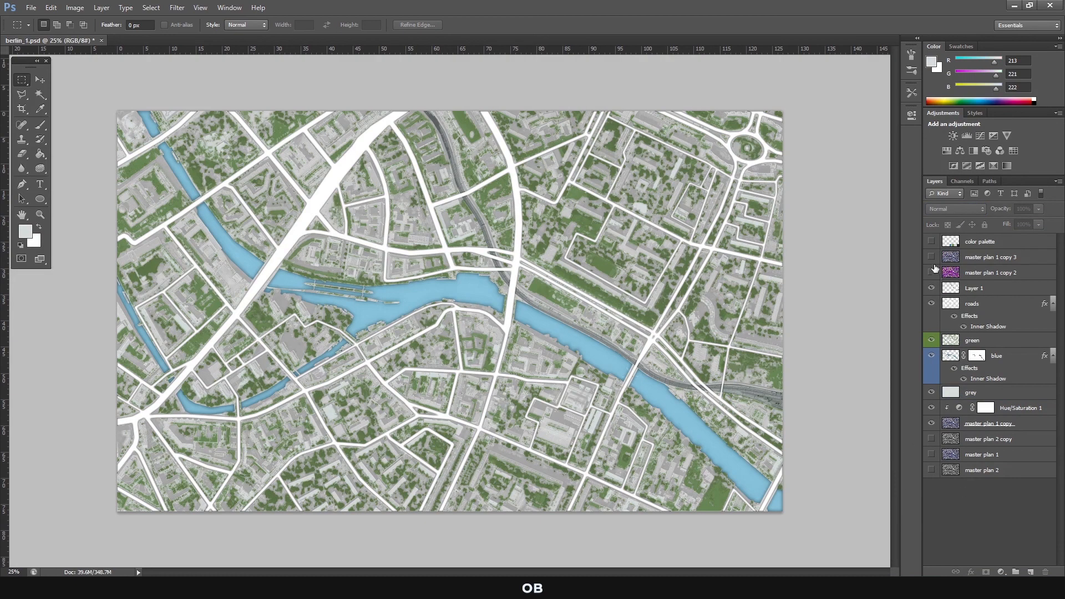
{"action": "left_click", "coordinate": [931, 257]}
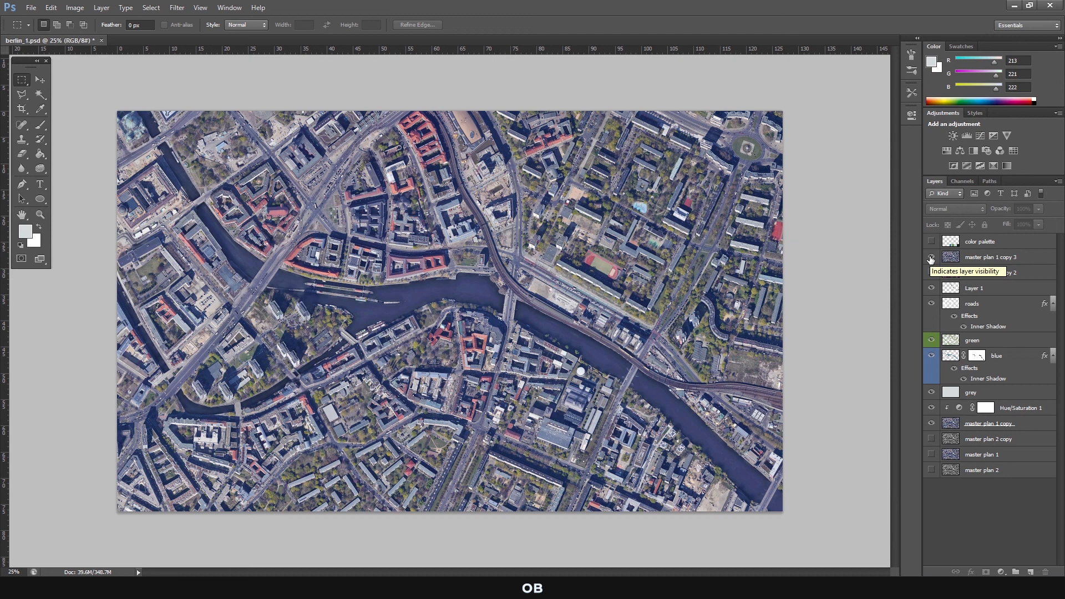
{"action": "left_click", "coordinate": [931, 257]}
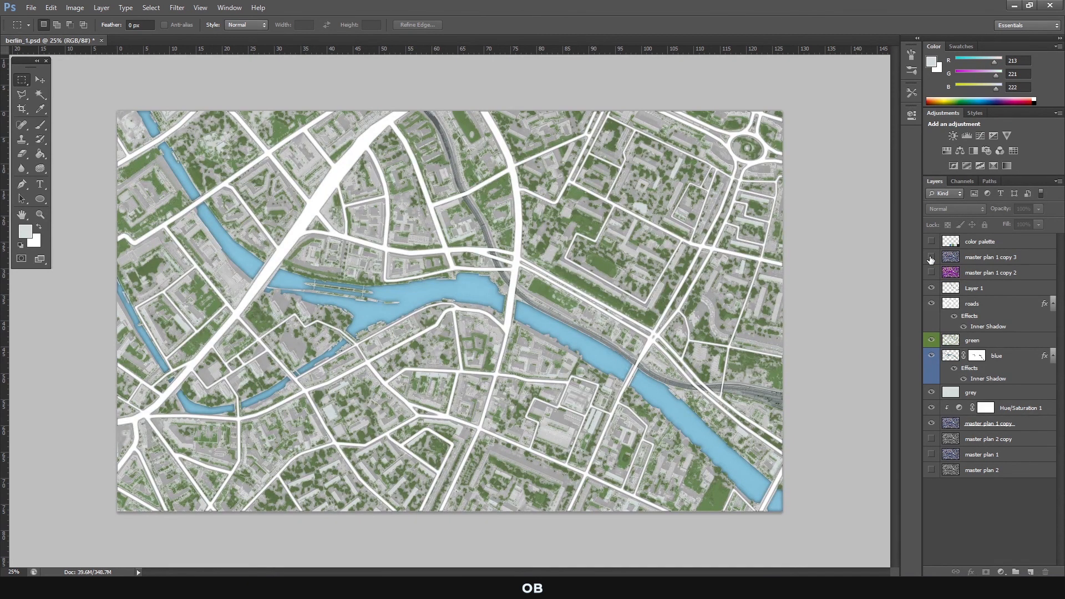